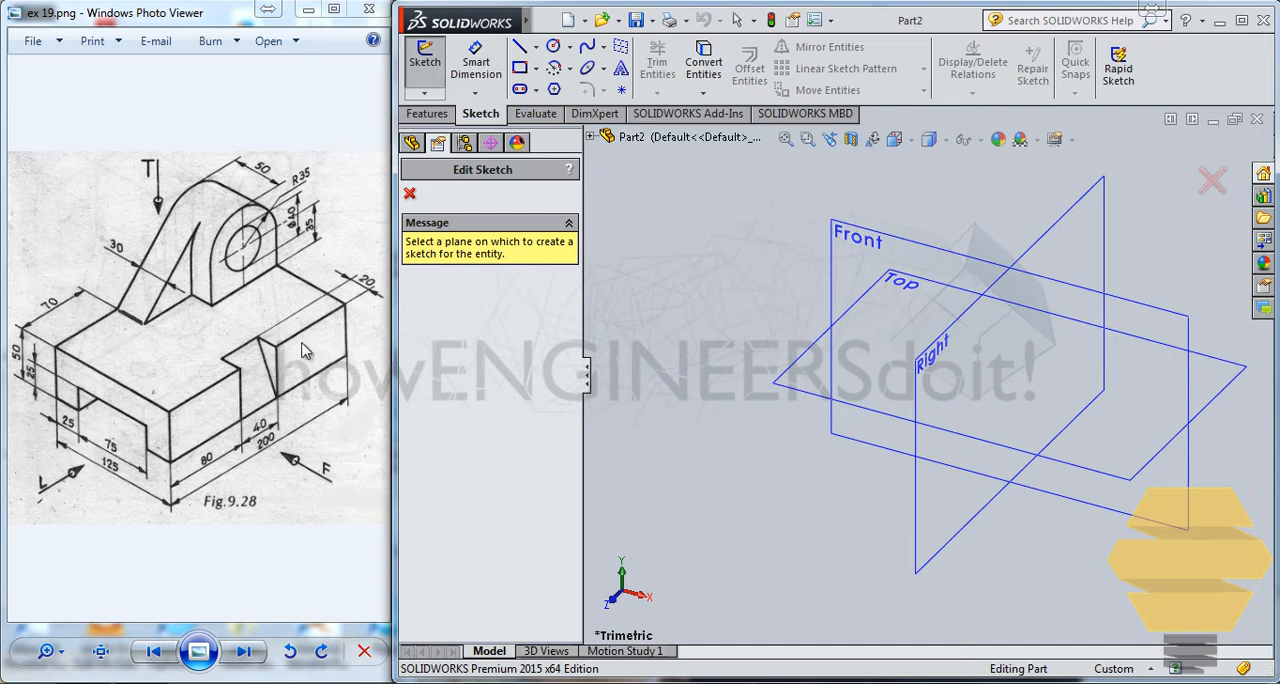
Step: Sketch a center rectangle about 102 by 39 mm on the Right plane, centred on the origin
left_click(921, 521)
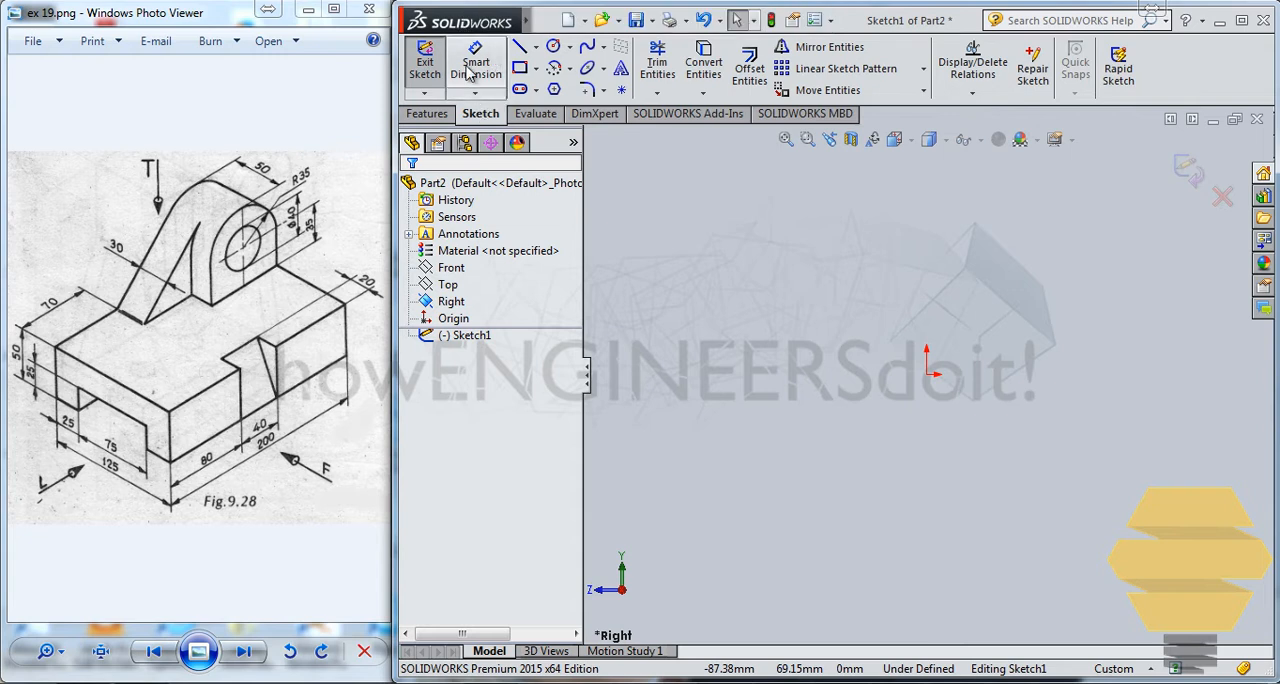
left_click(519, 67)
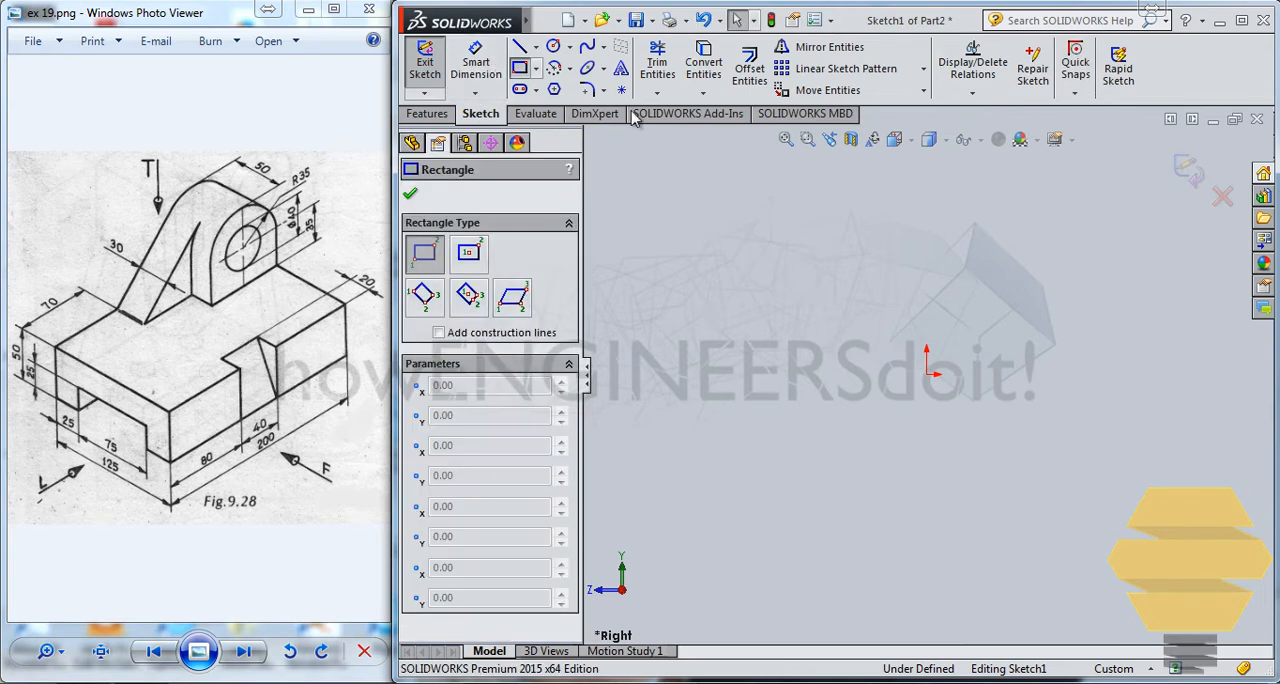
left_click(537, 74)
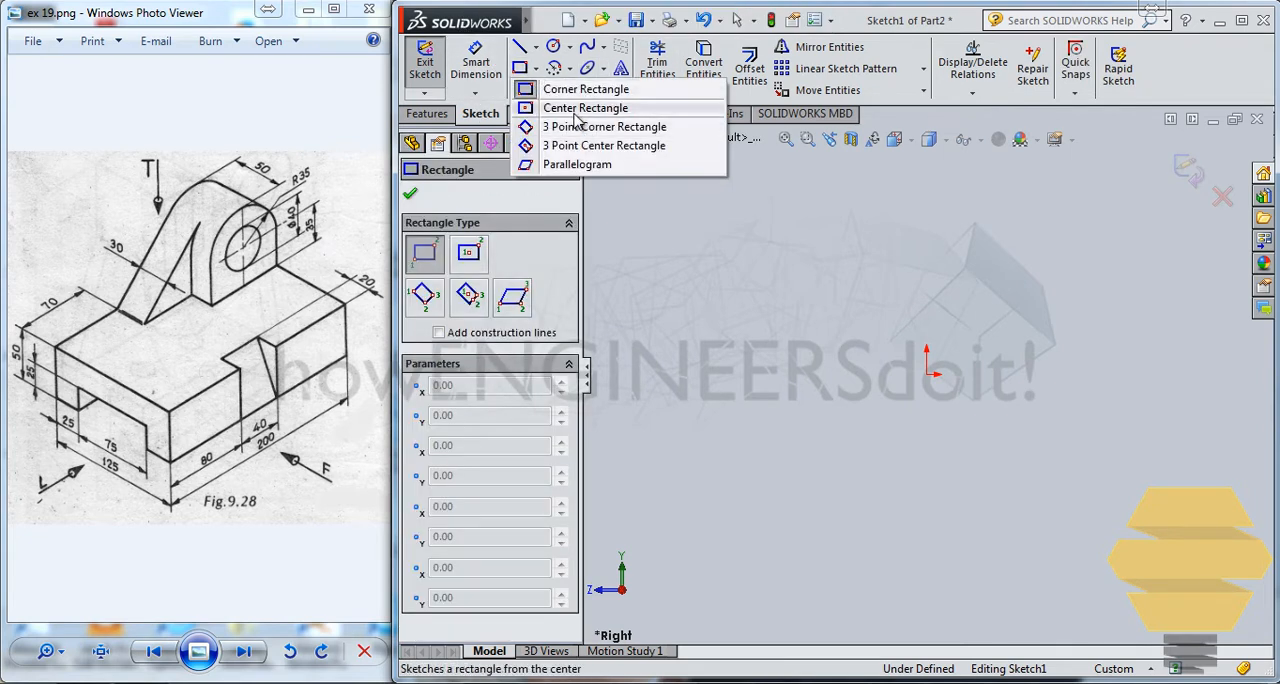
left_click(583, 108)
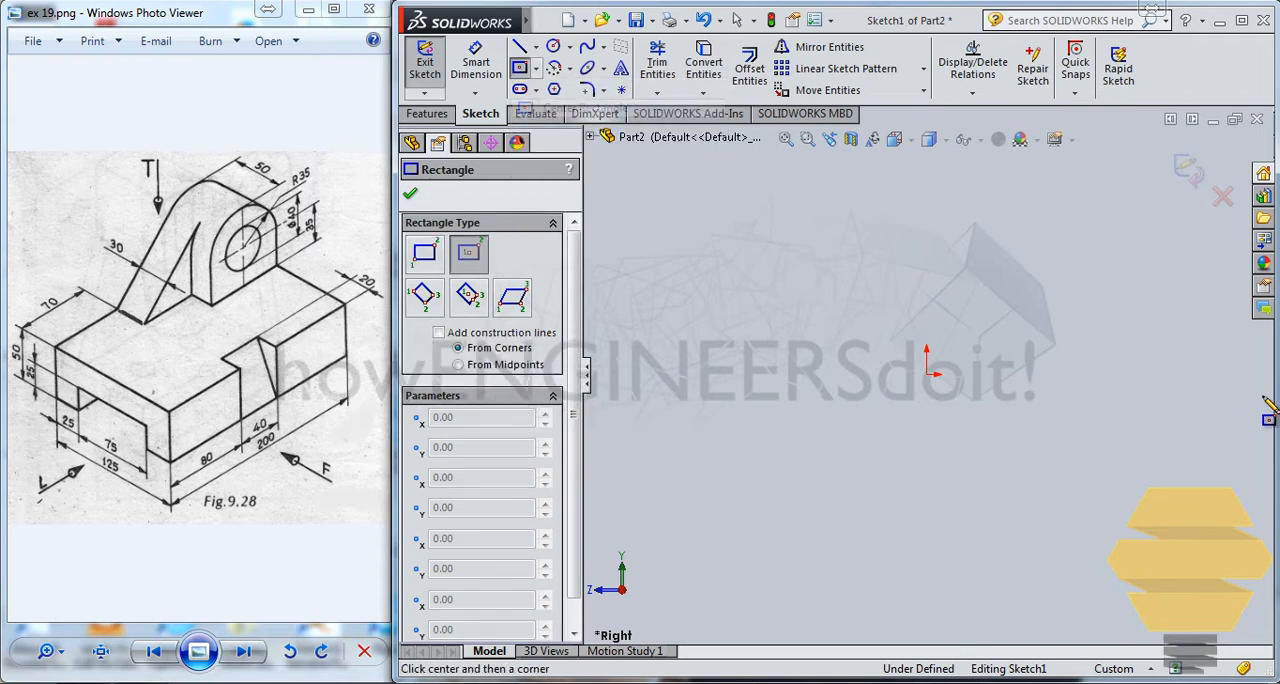
left_click(927, 375)
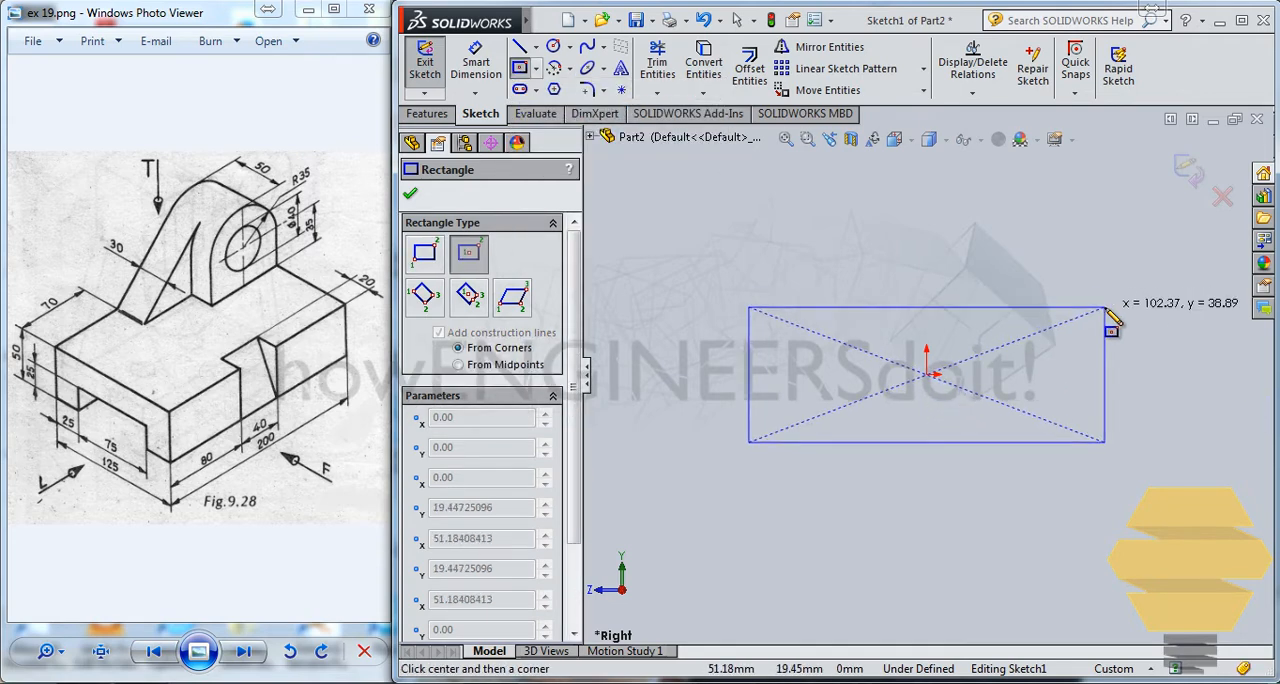
left_click(1105, 308)
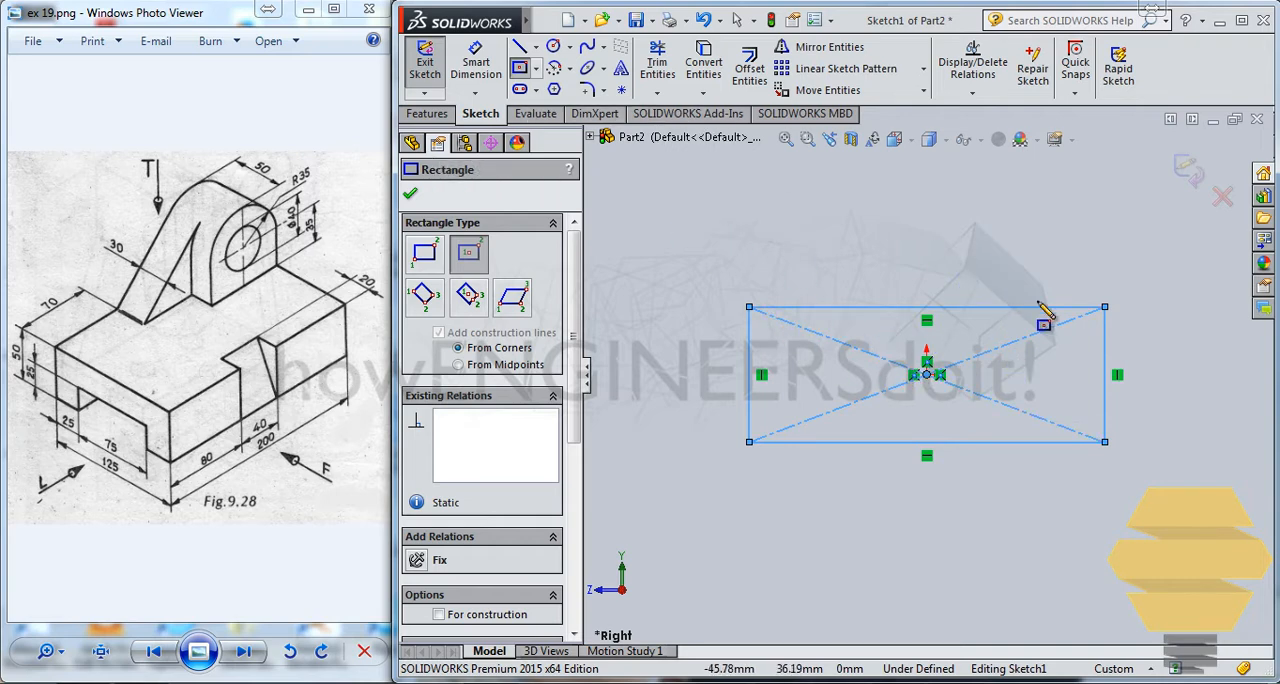
Step: Dimension the rectangle's upper horizontal edge to 200 mm
left_click(428, 114)
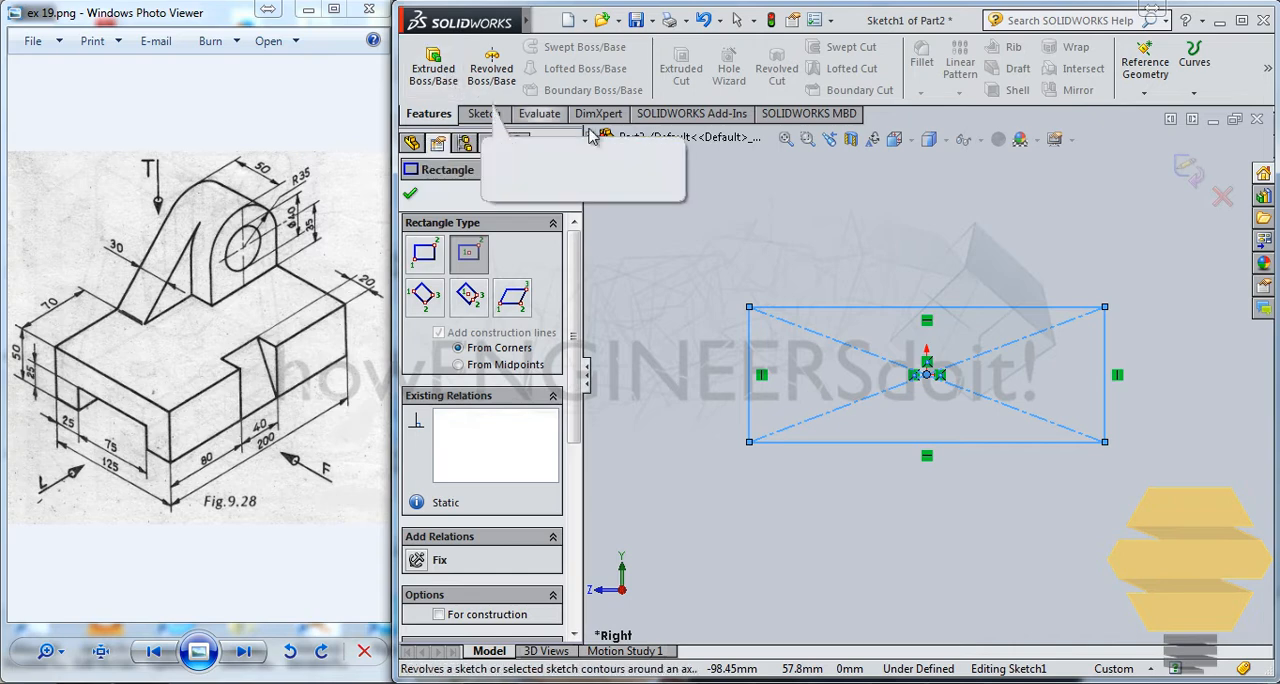
left_click(481, 114)
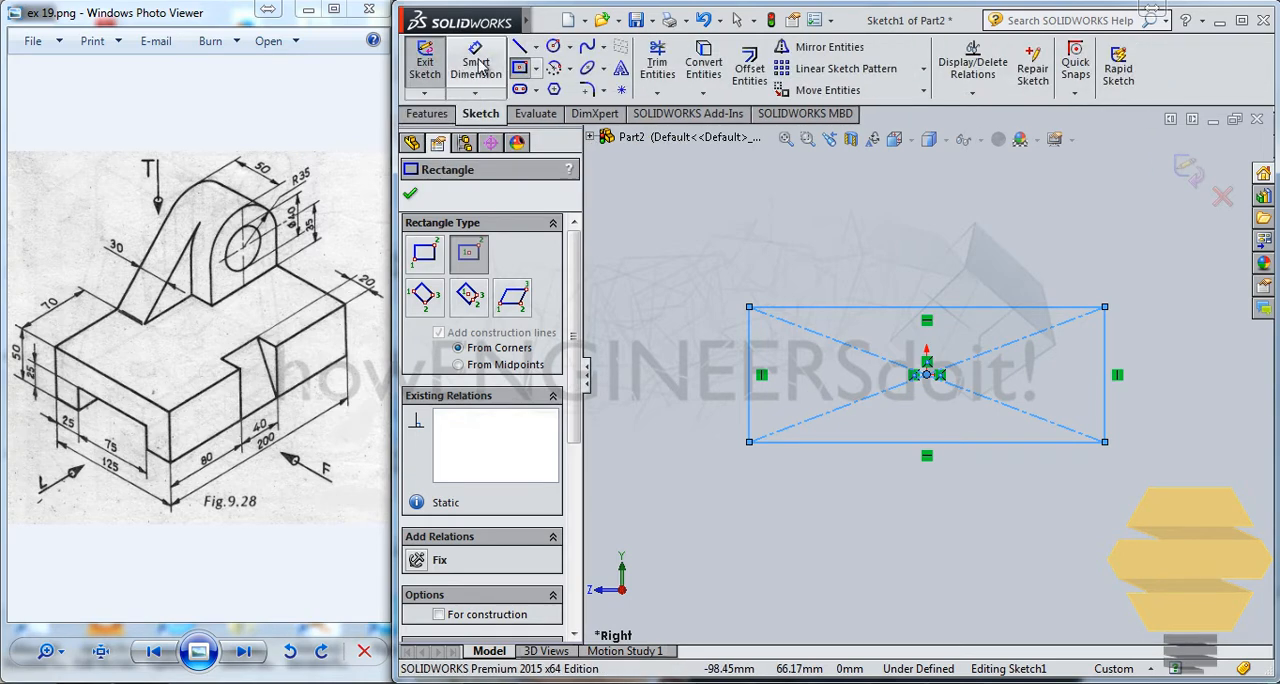
left_click(478, 66)
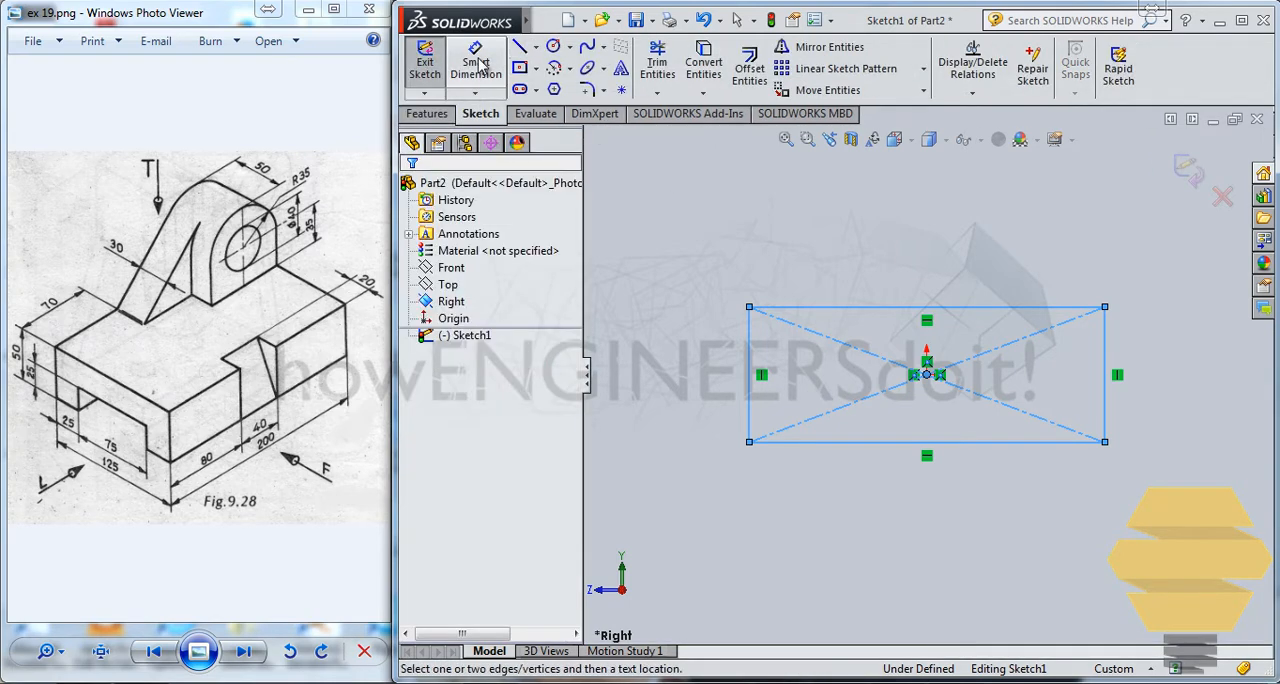
left_click(862, 307)
left_click(860, 273)
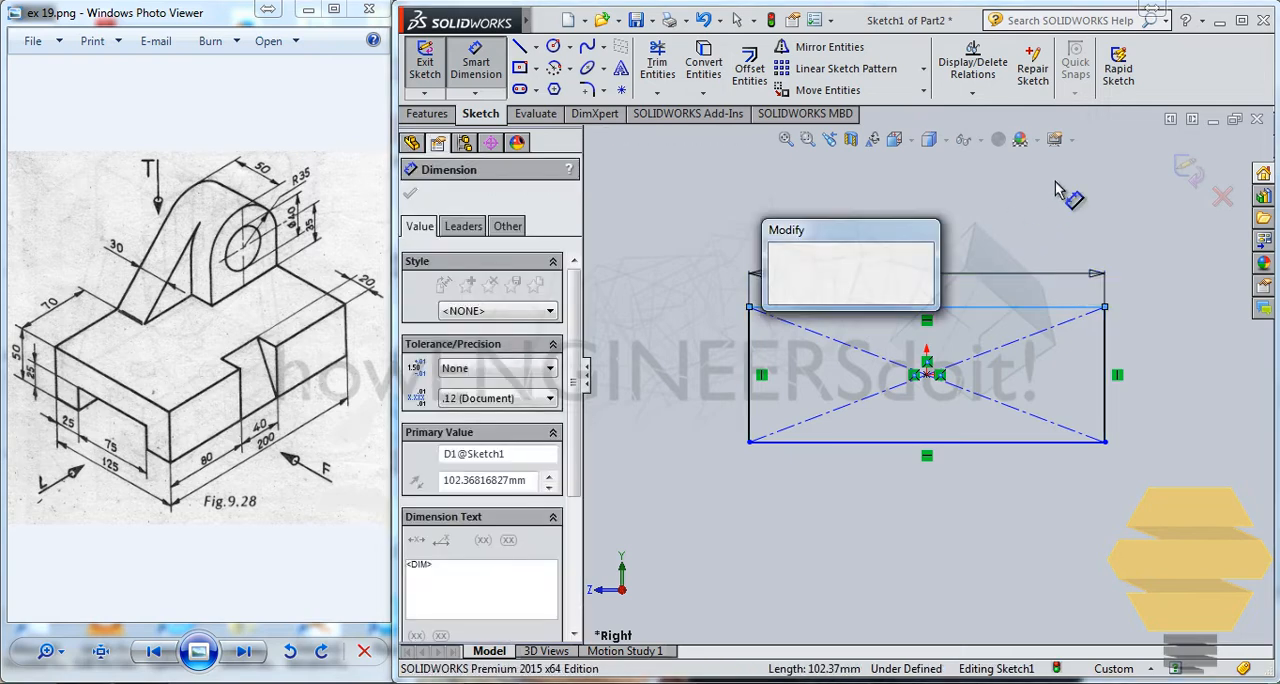
type("200")
key("Return")
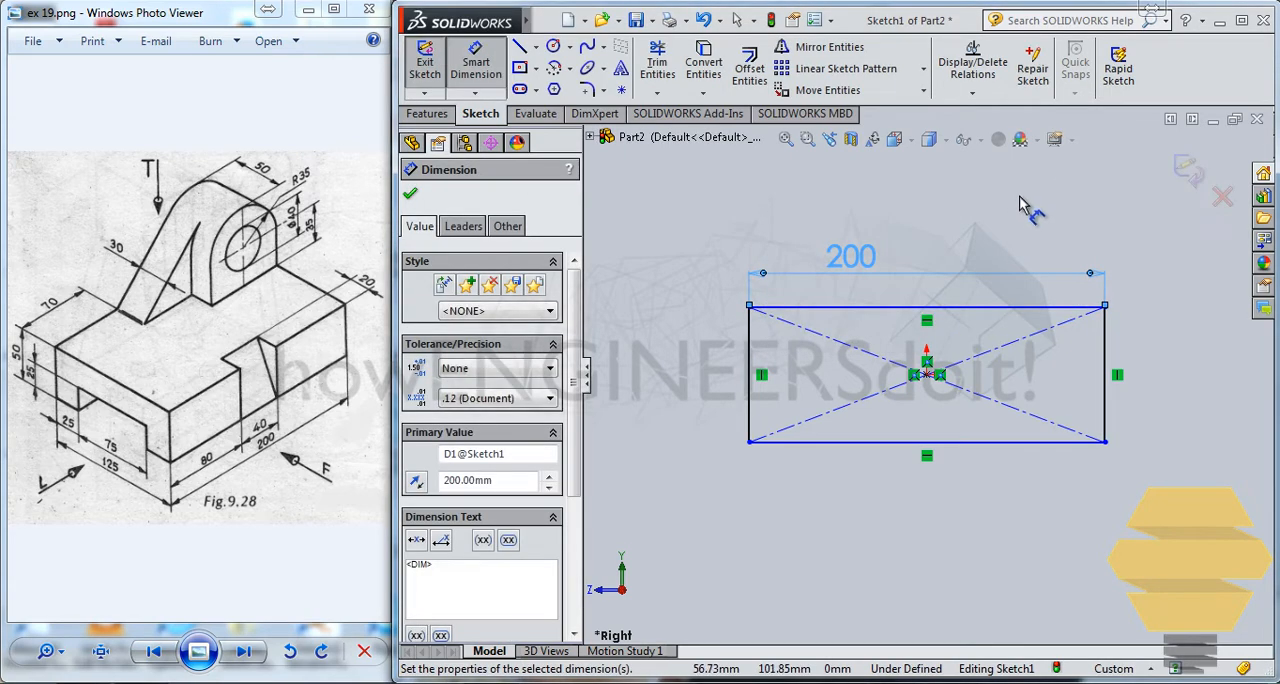
Step: Dimension the rectangle's vertical side to 50 mm and exit the sketch
left_click(750, 372)
left_click(705, 303)
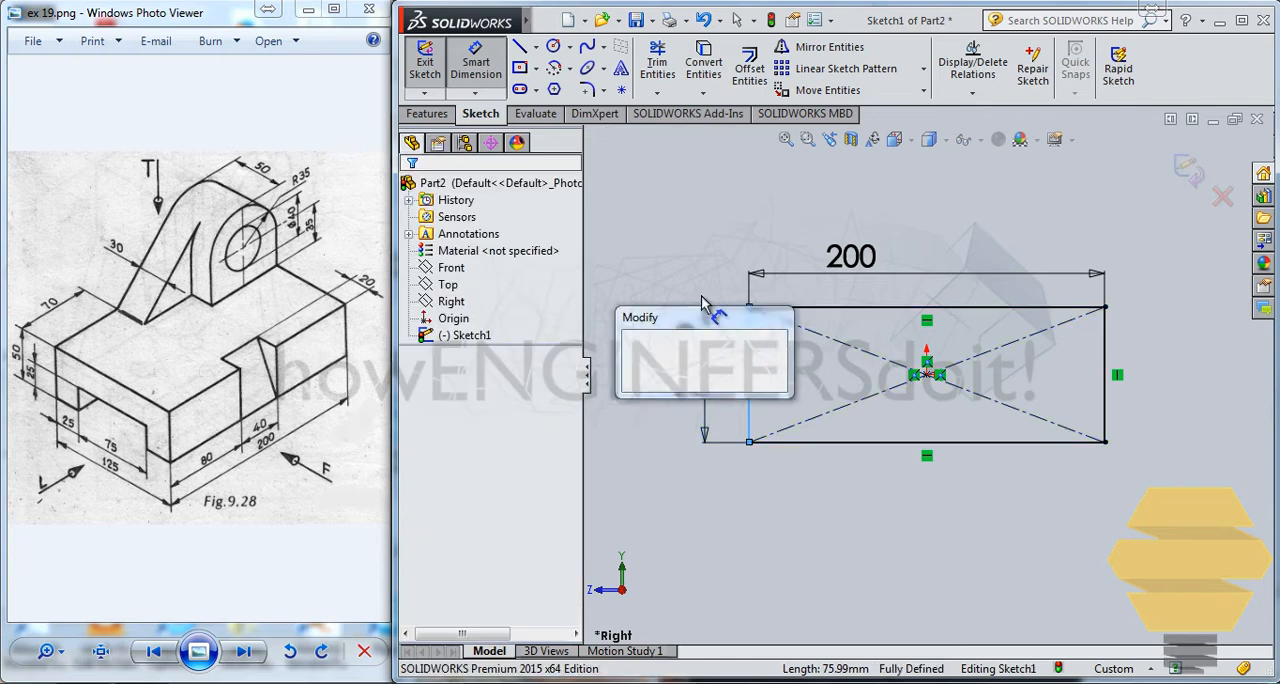
type("50")
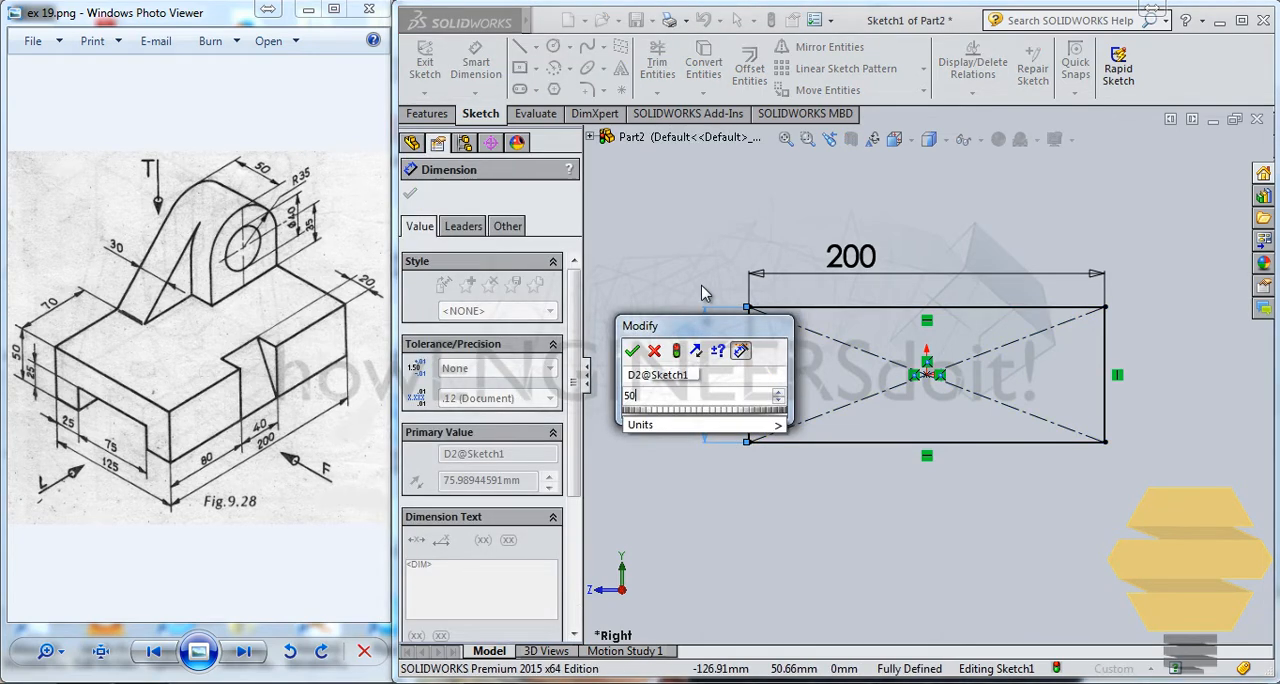
key("Return")
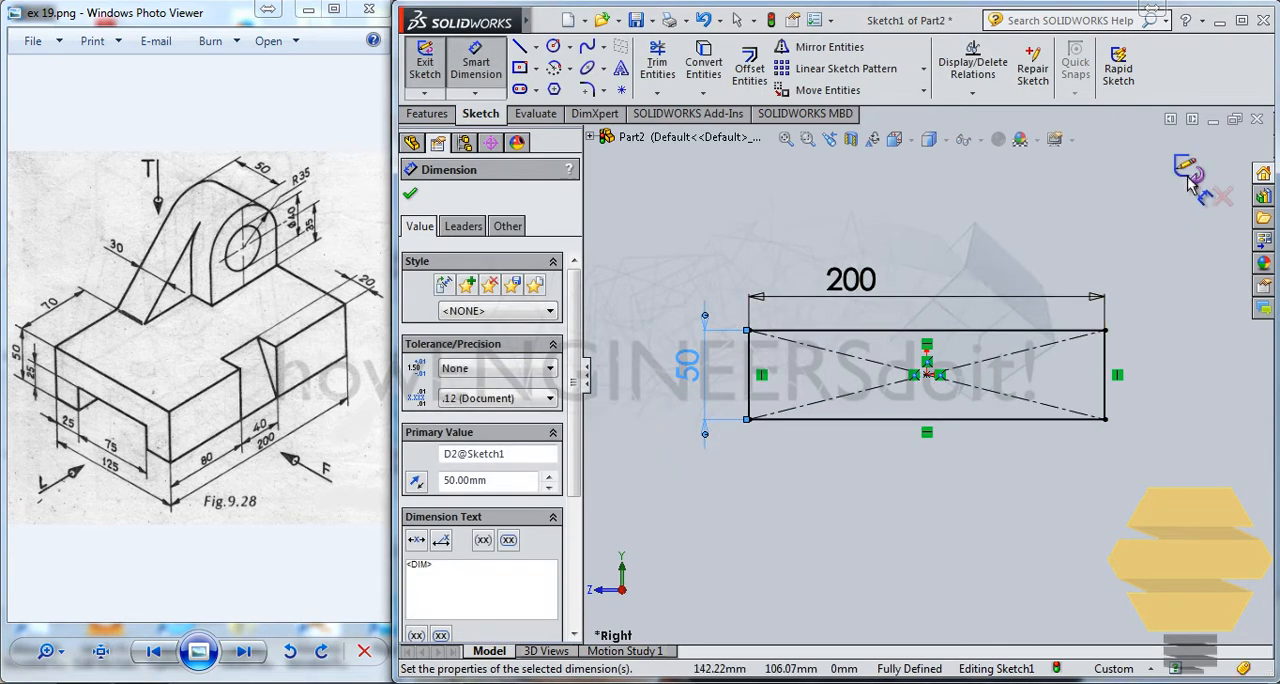
left_click(1188, 172)
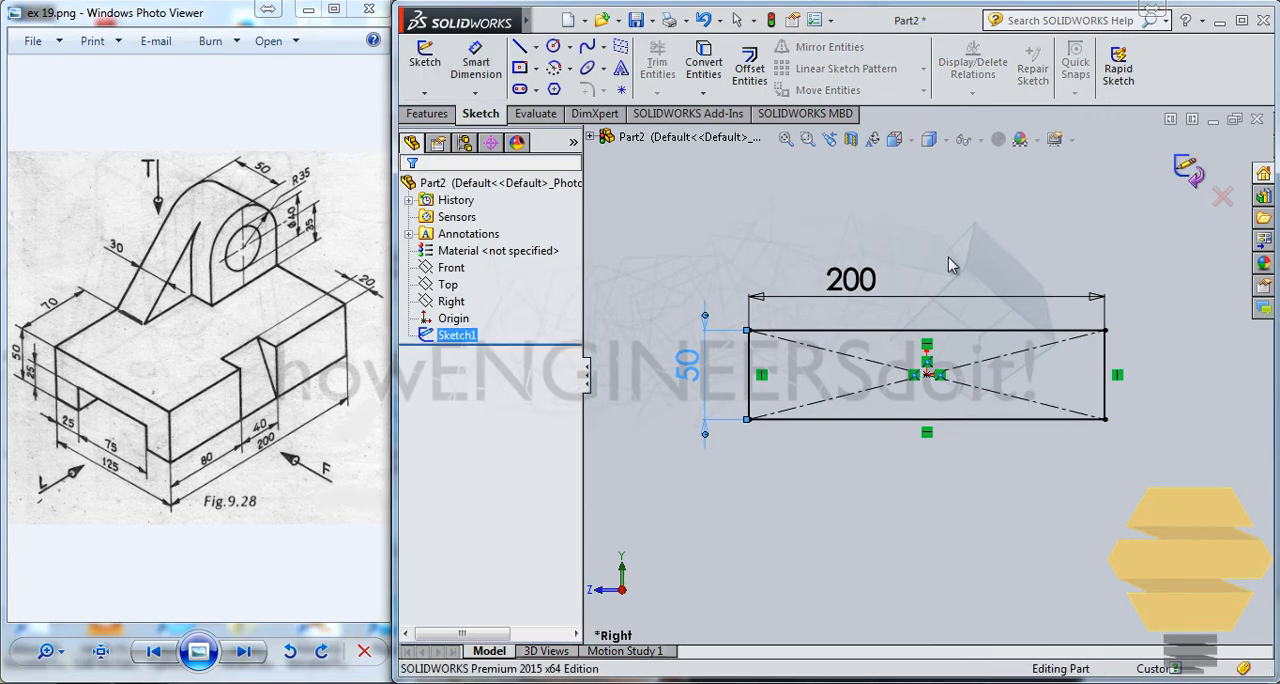
Step: Extrude the rectangle as a blind boss, 125/2 mm in Direction 1 and 125/2 mm in Direction 2
left_click(430, 117)
left_click(433, 65)
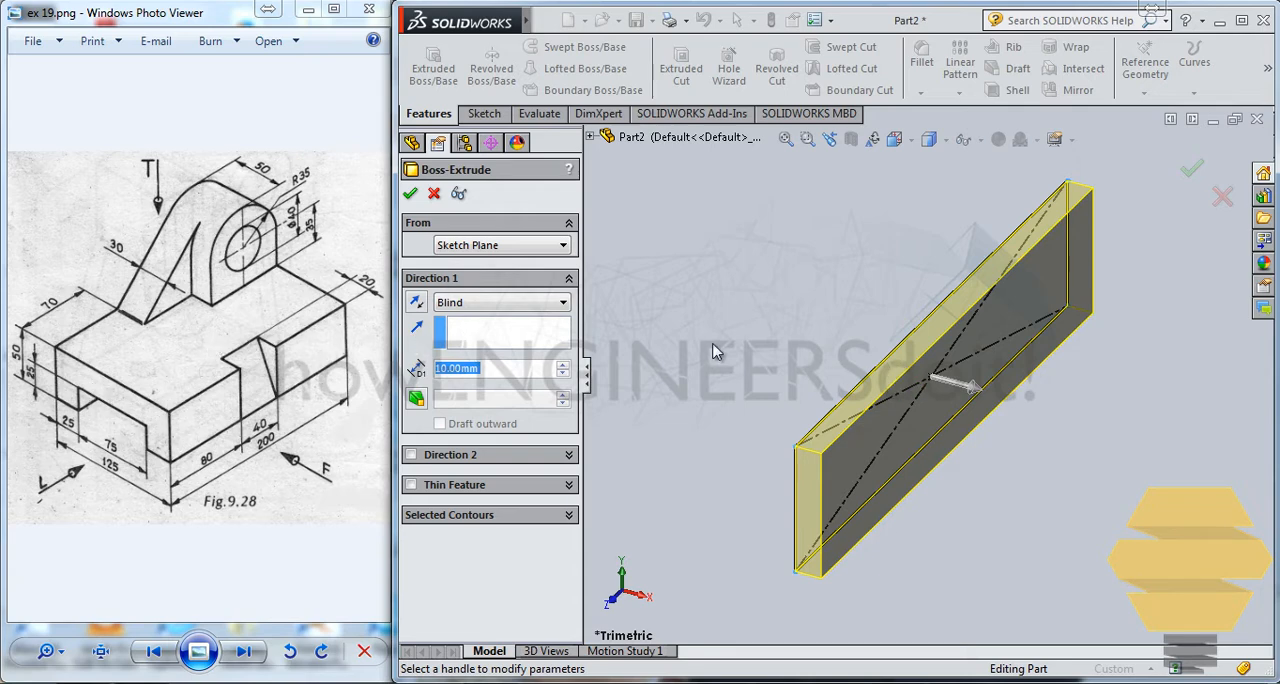
type("125/")
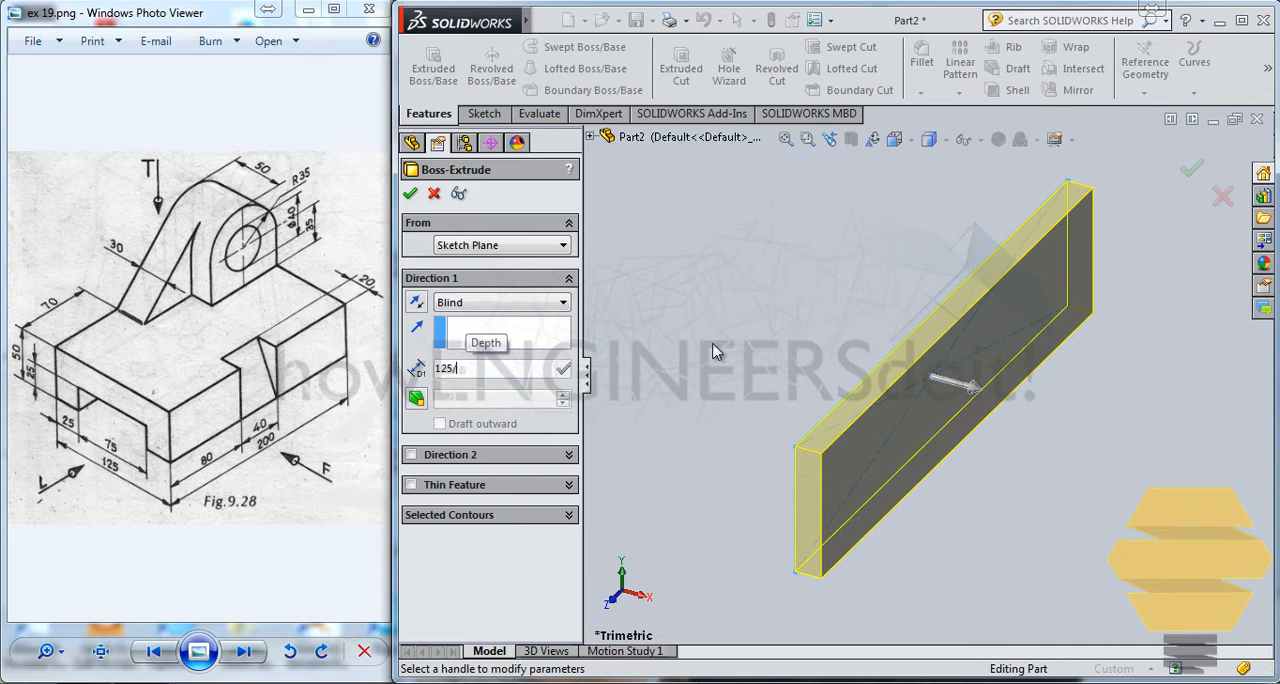
type("2")
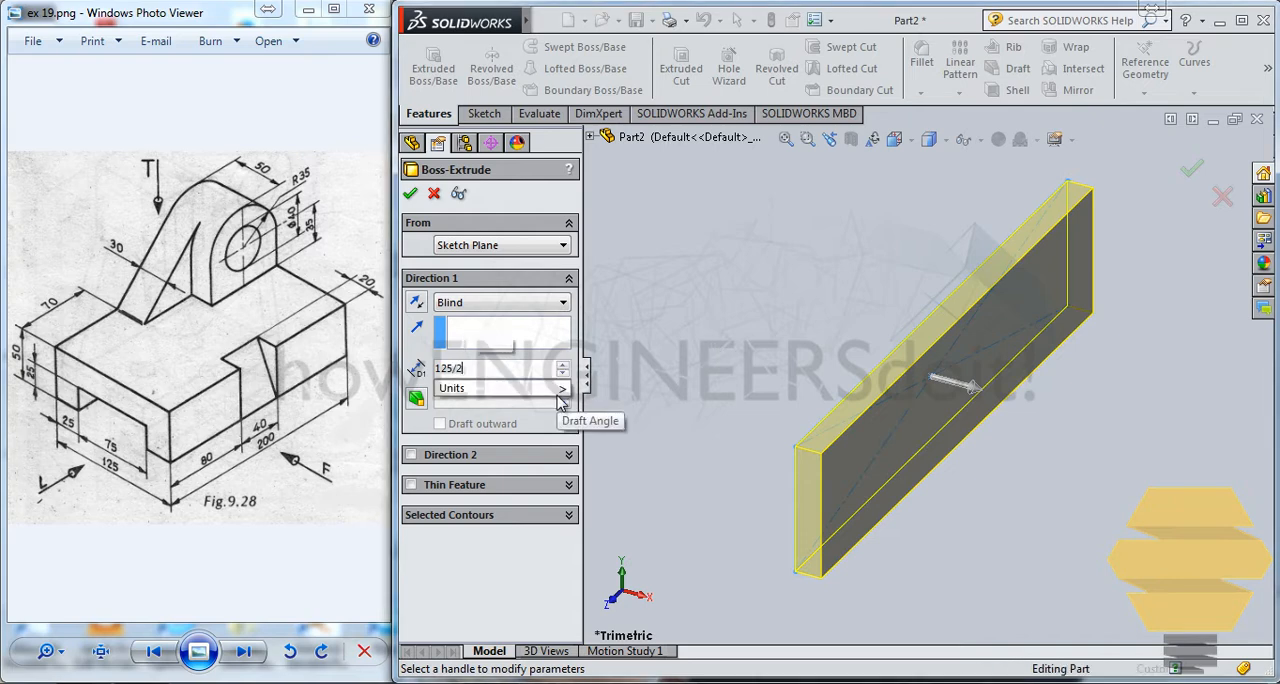
key("Return")
left_click(411, 455)
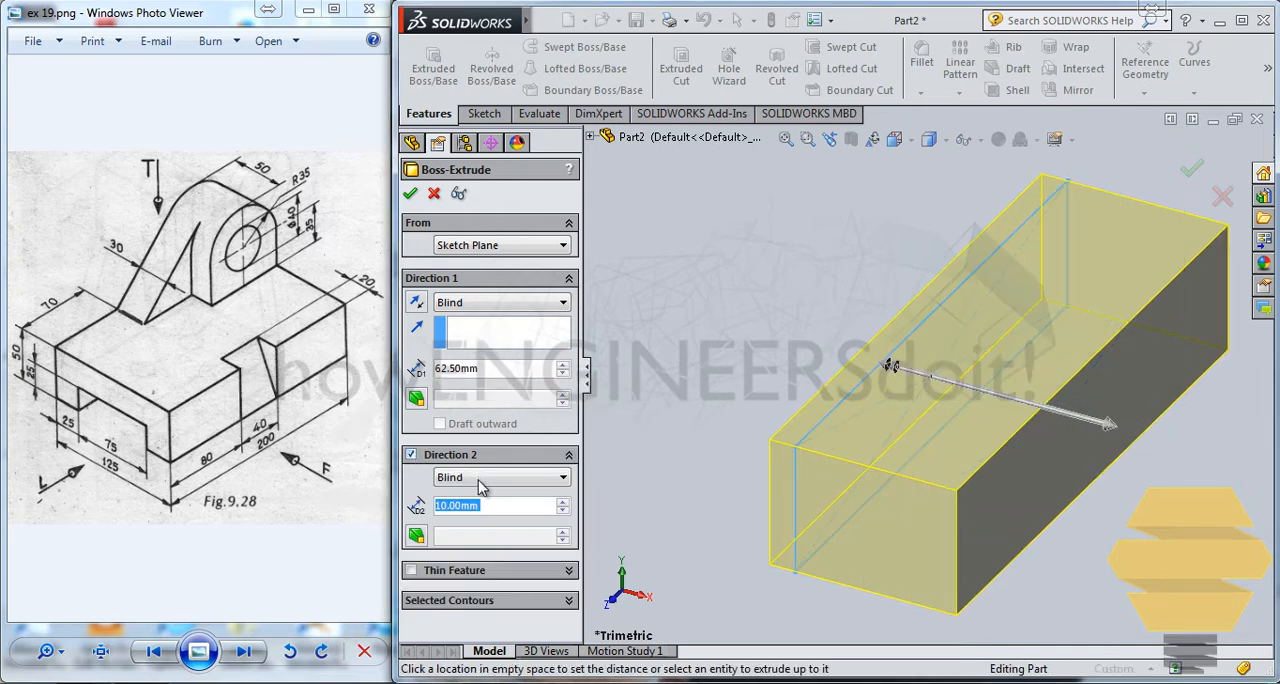
type("125/2")
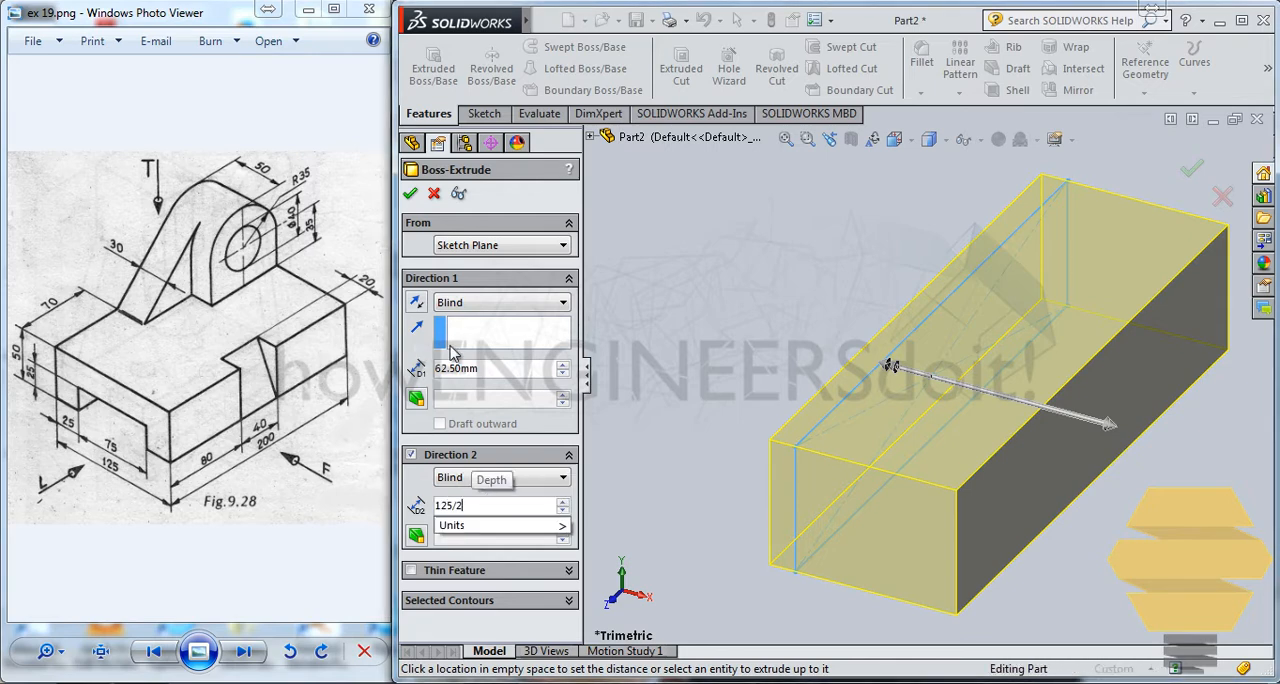
key("Return")
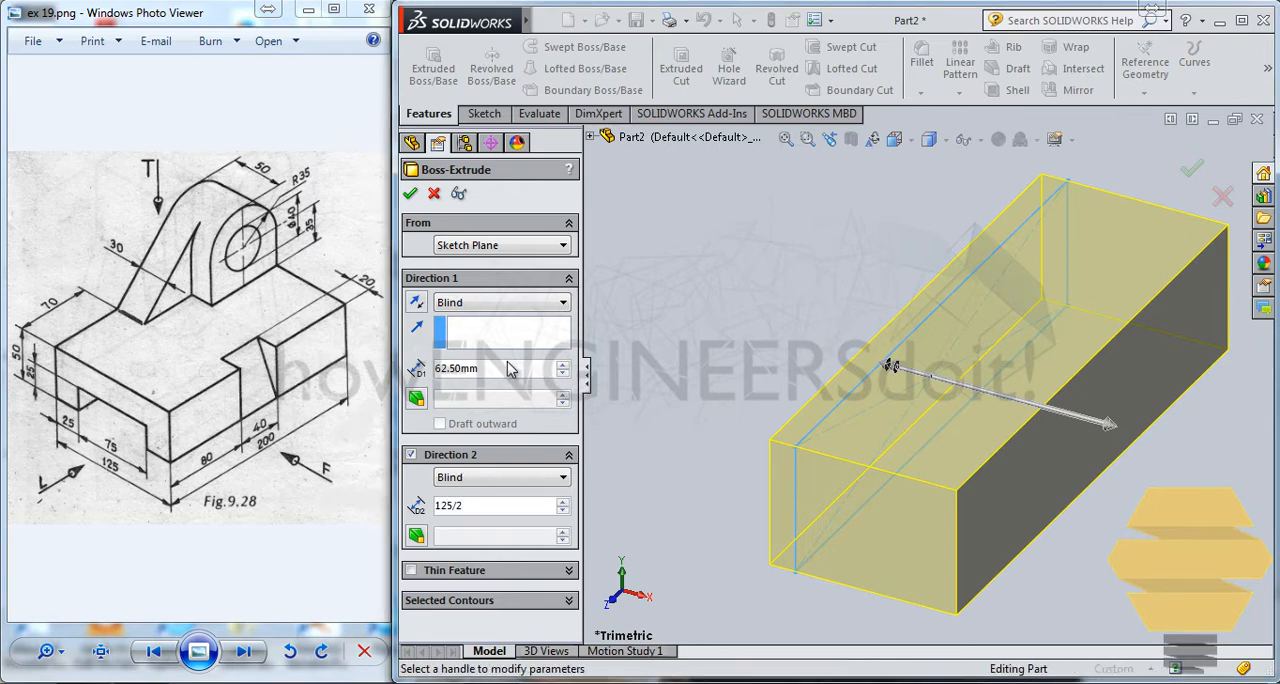
left_click(411, 195)
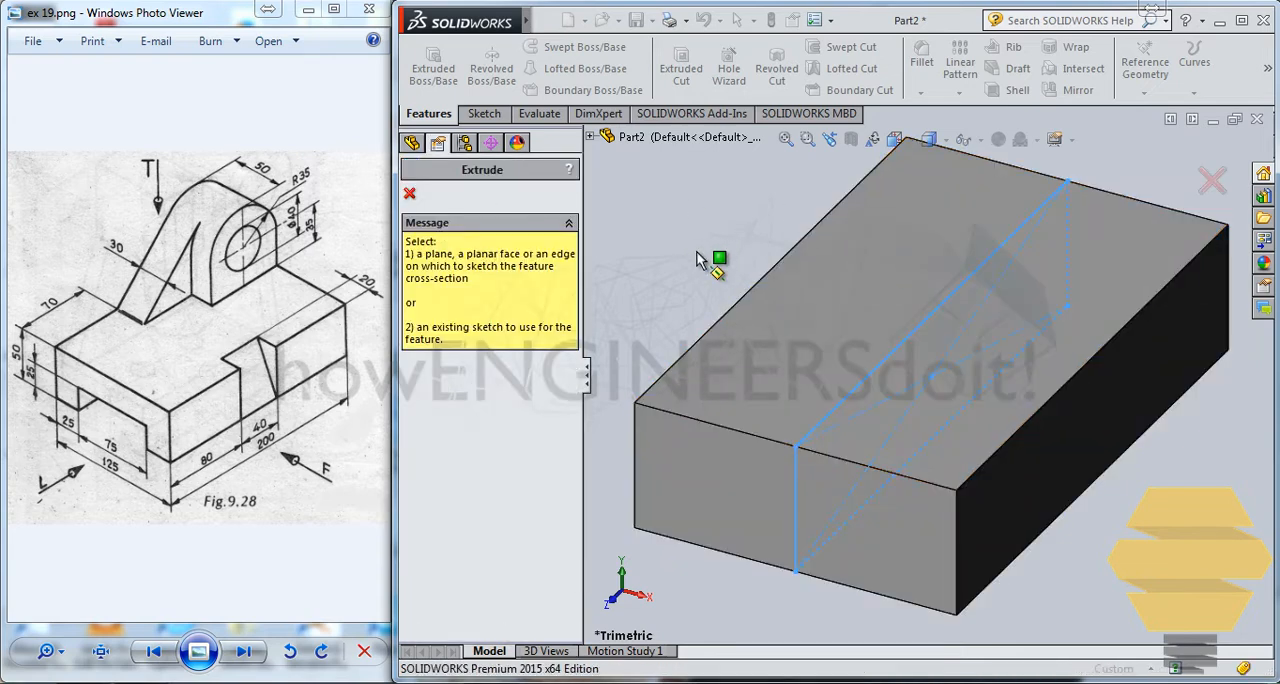
left_click(848, 543)
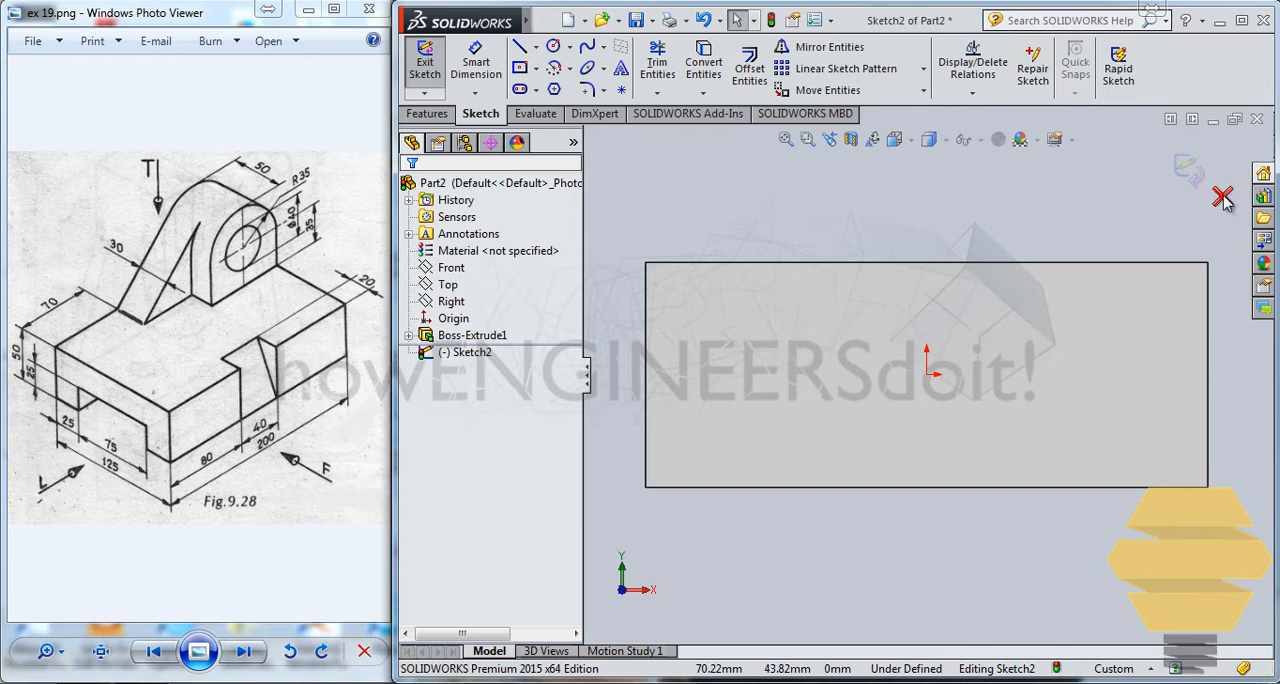
left_click(1222, 199)
left_click(664, 357)
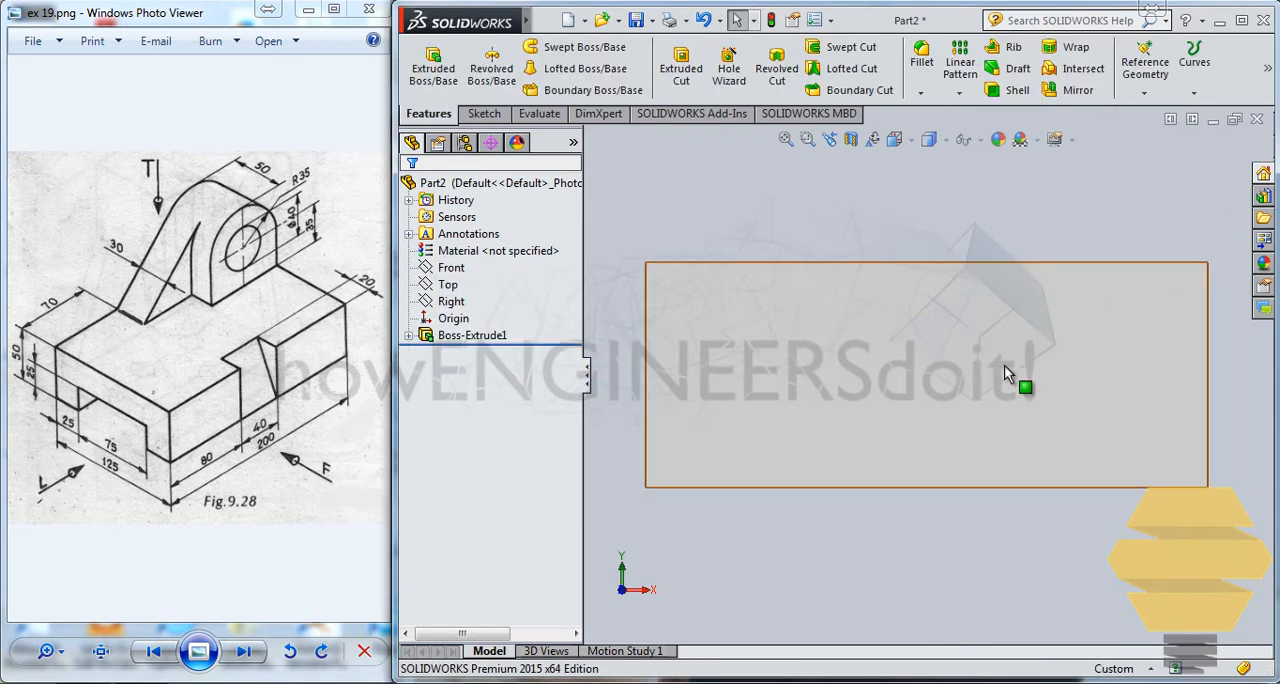
Step: Sketch a center rectangle on the block's 125 by 50 mm front face, centred about 13 mm below the origin, with side margins of about 18 mm
left_click(895, 418)
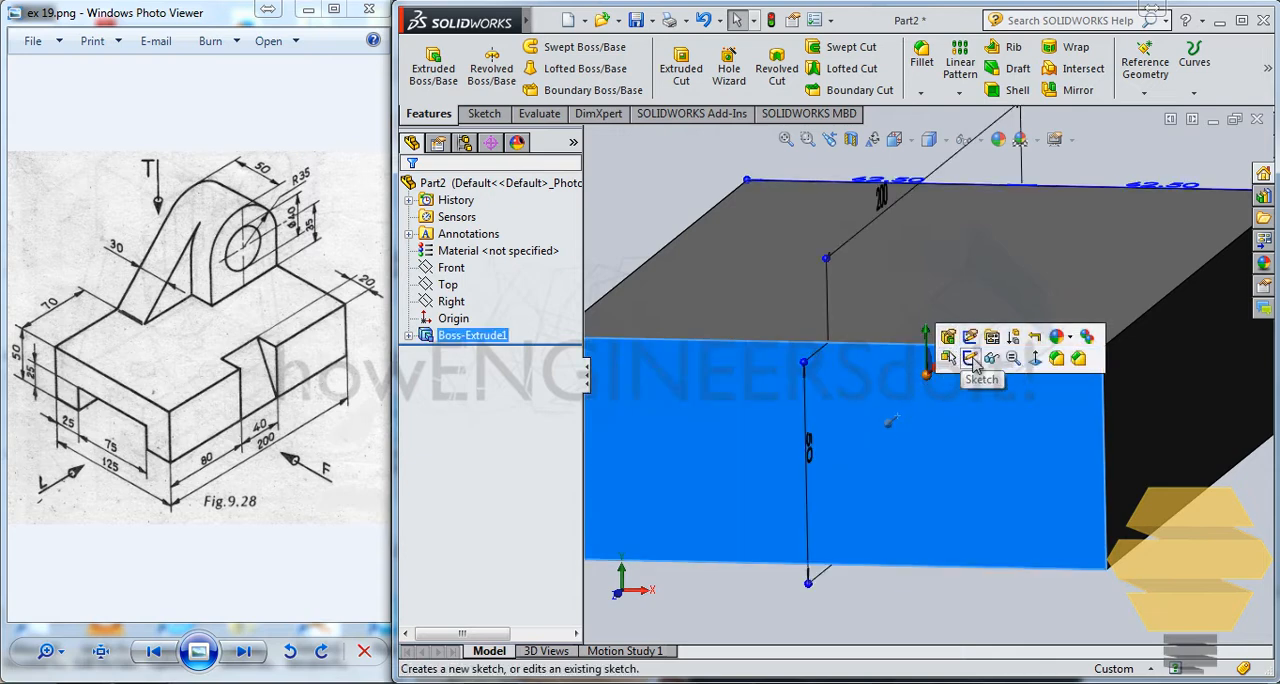
left_click(946, 340)
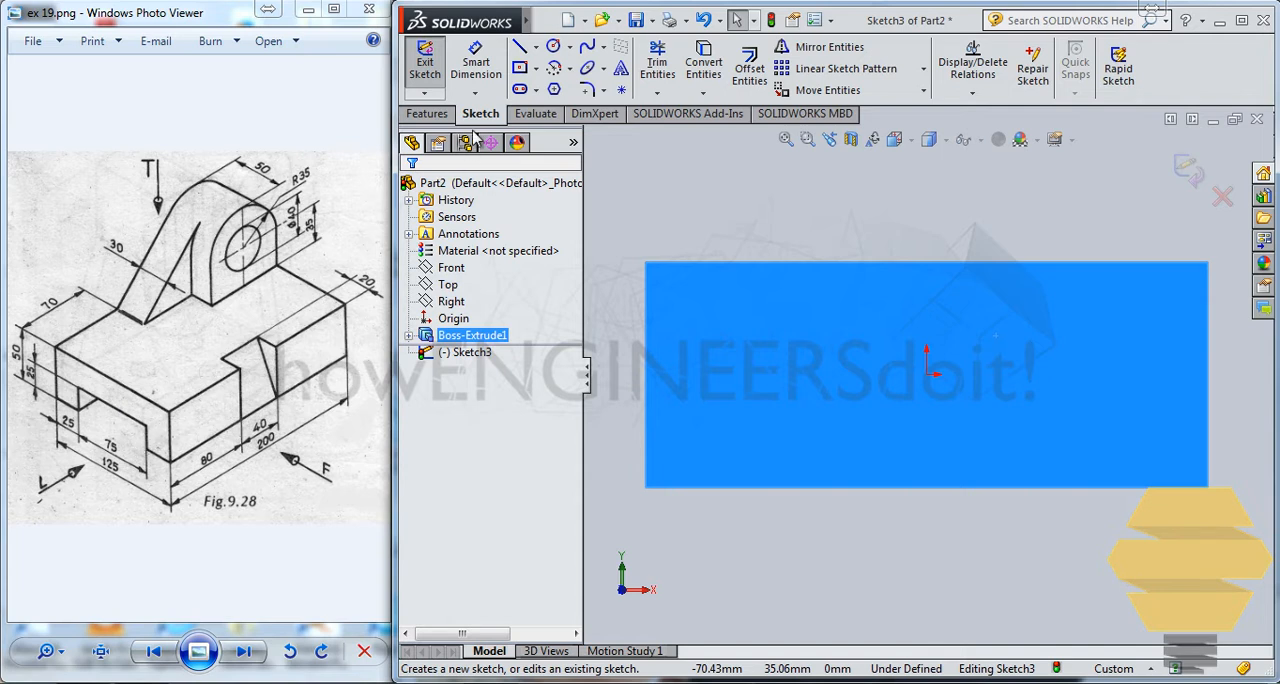
left_click(537, 72)
left_click(585, 108)
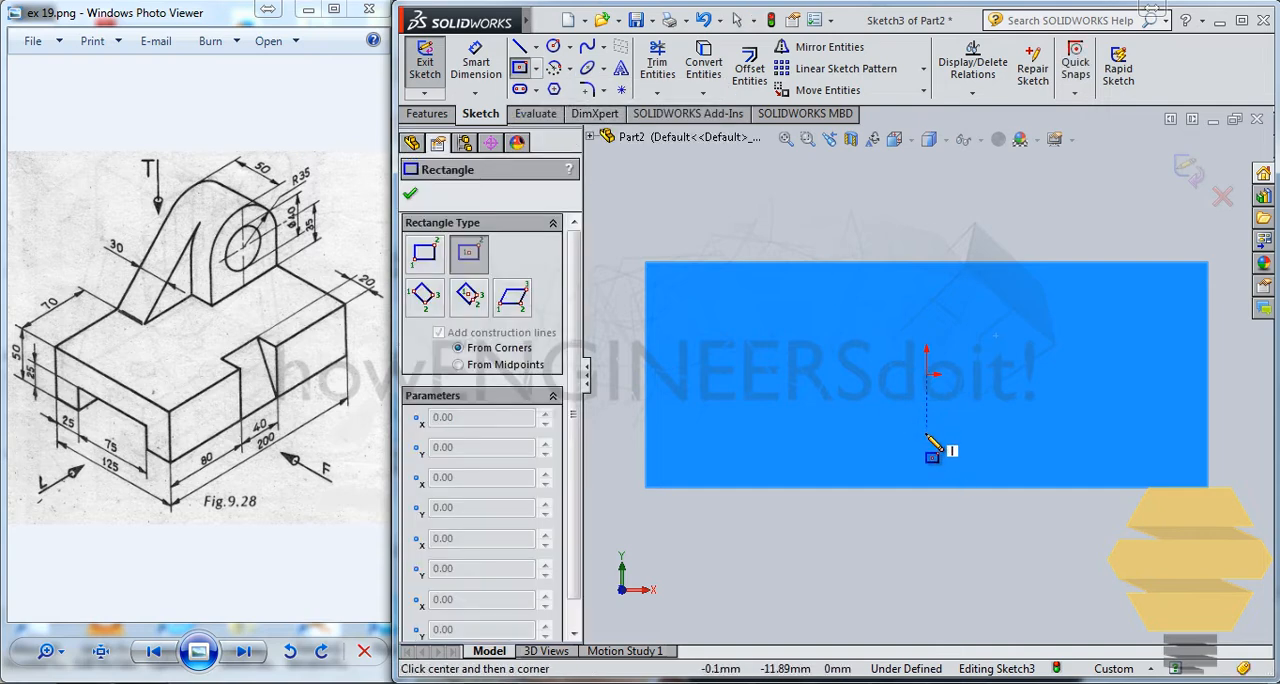
left_click(926, 436)
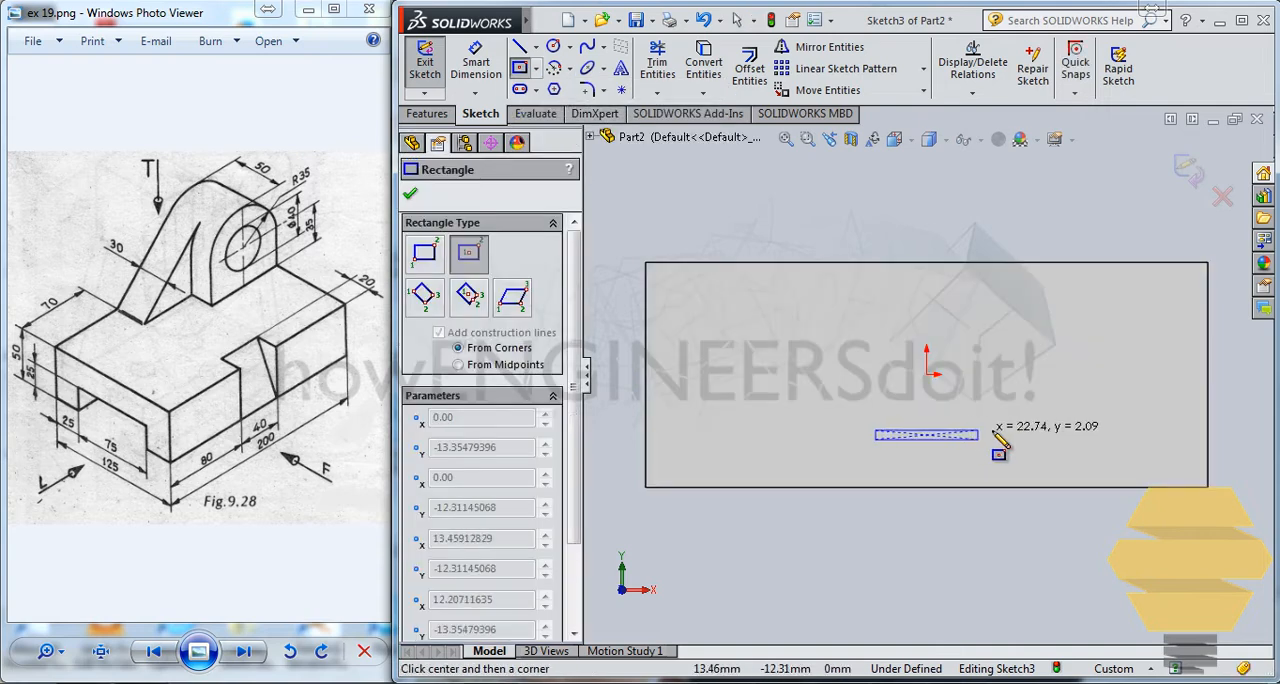
left_click(1125, 405)
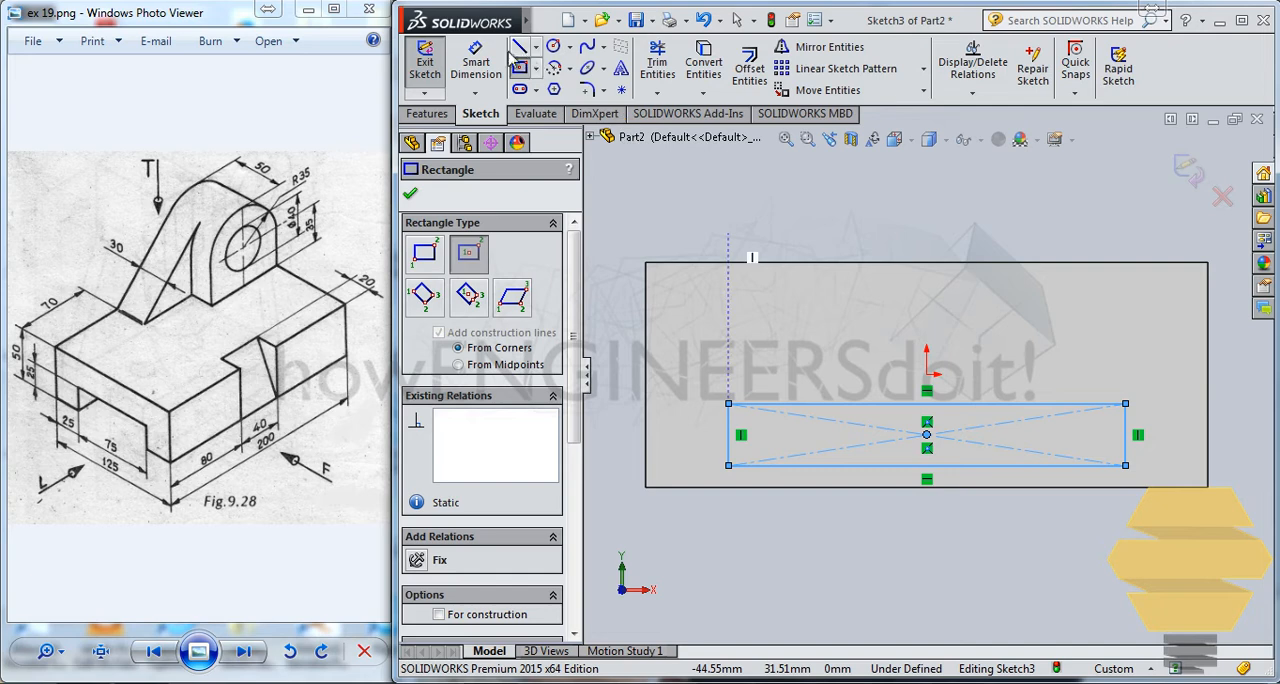
Step: Dimension the distance from the rectangle's left side to the block's left edge to 25 mm
left_click(476, 62)
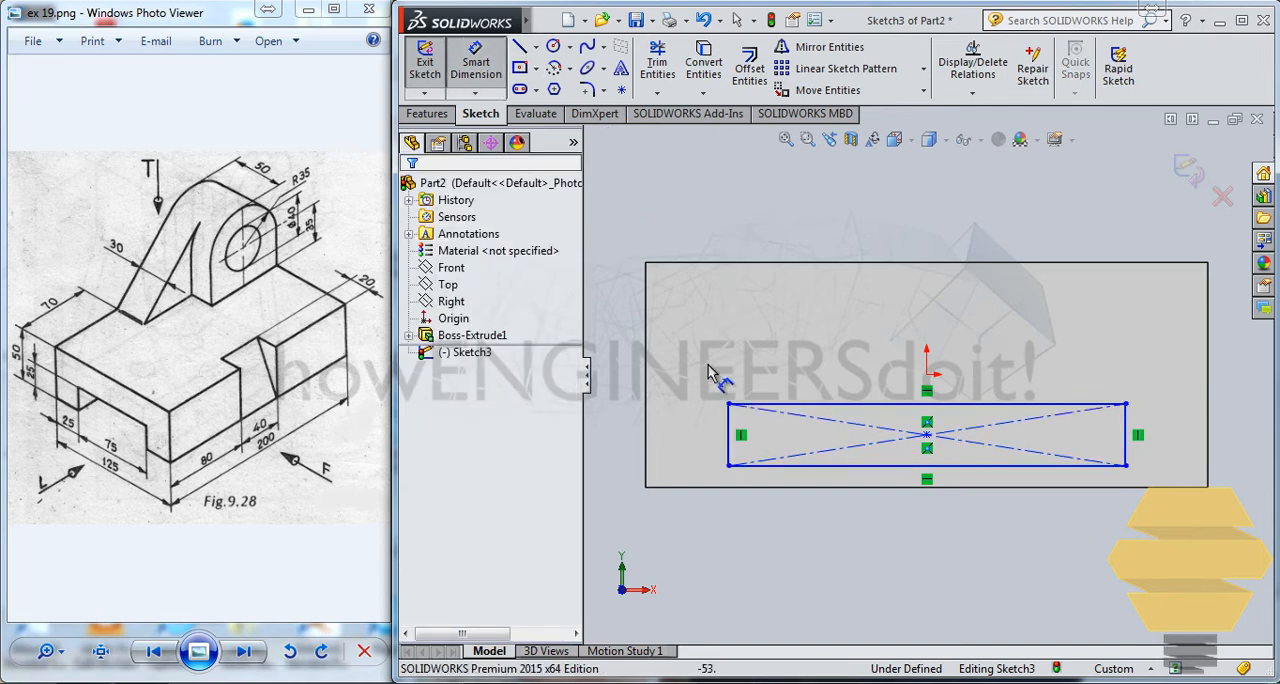
left_click(735, 432)
left_click(646, 455)
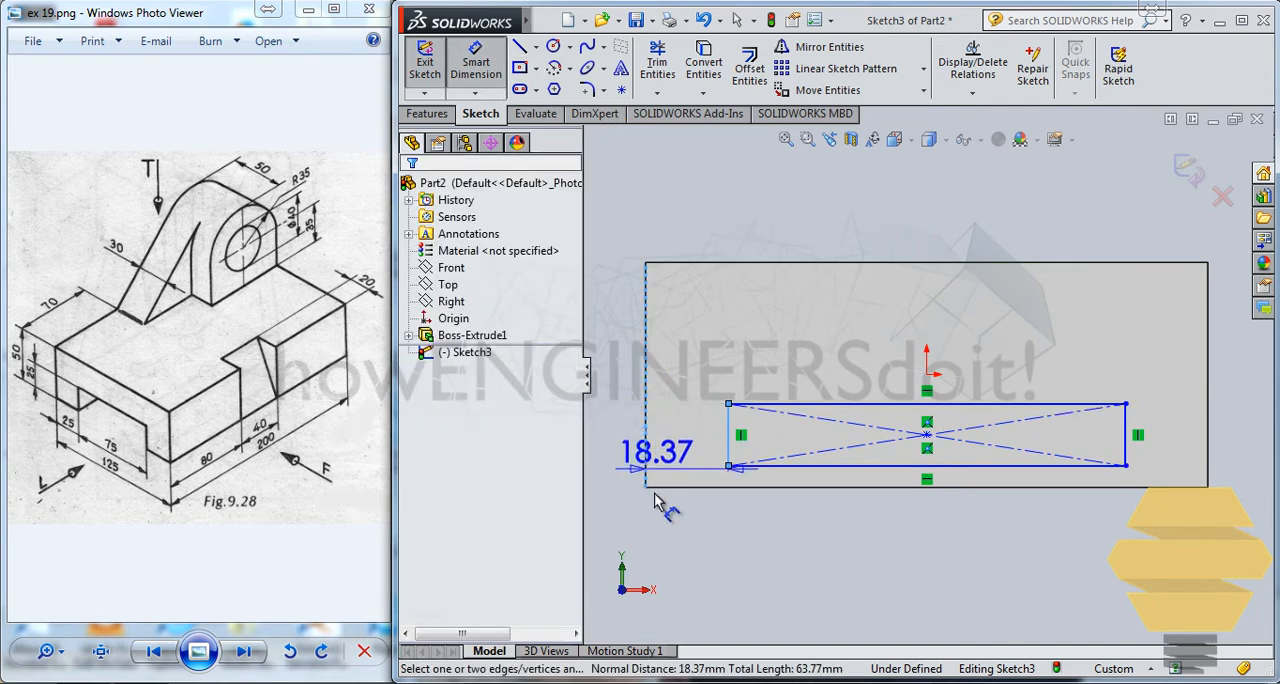
left_click(680, 540)
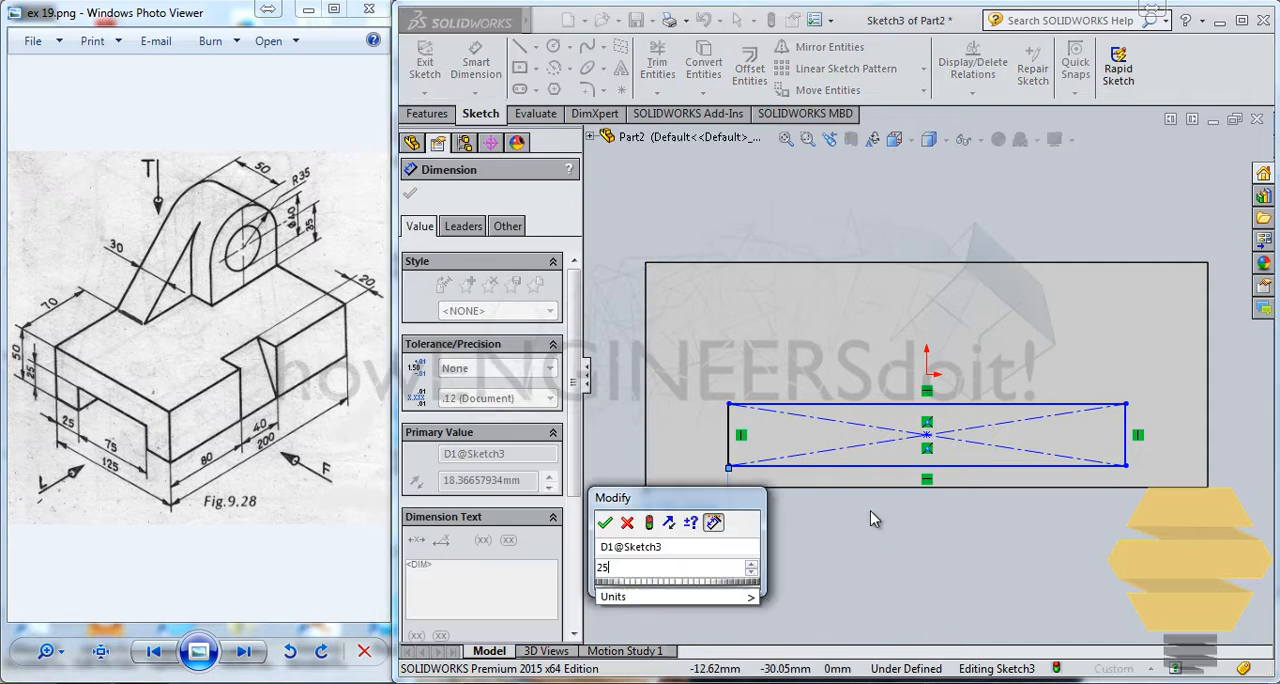
key("Return")
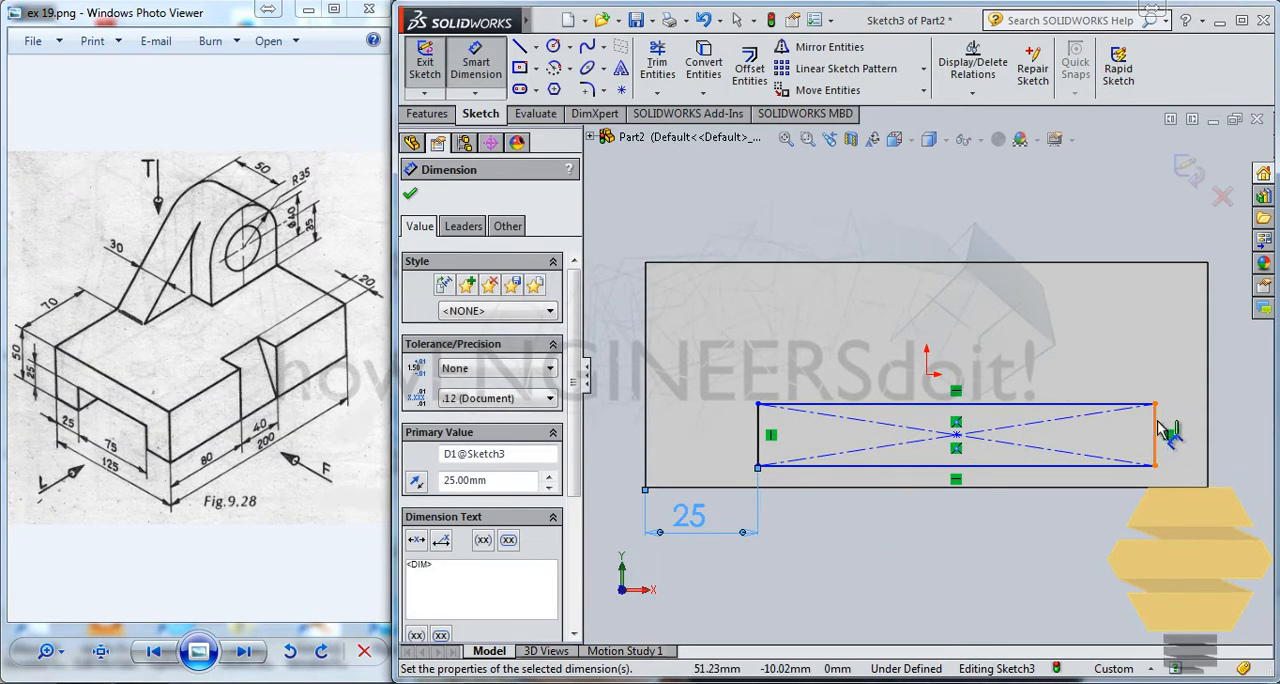
Step: Dimension the slot rectangle's vertical right side to 25 mm
left_click(1157, 430)
left_click(1204, 456)
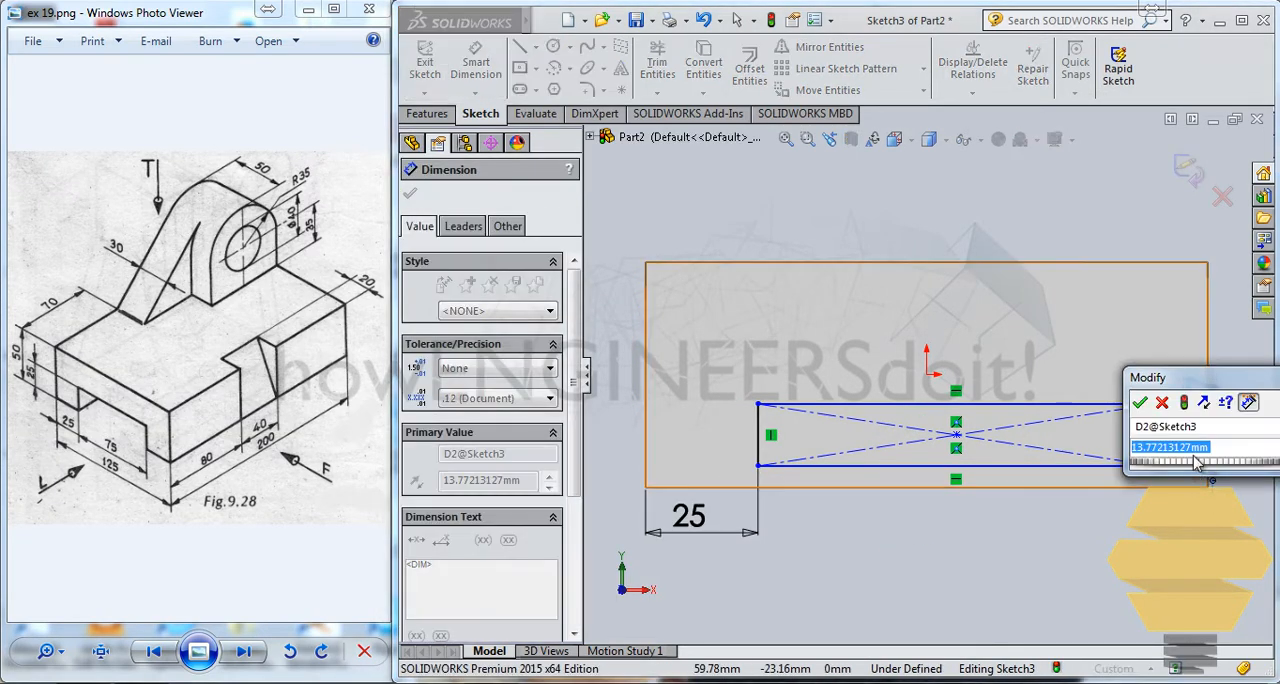
type("25")
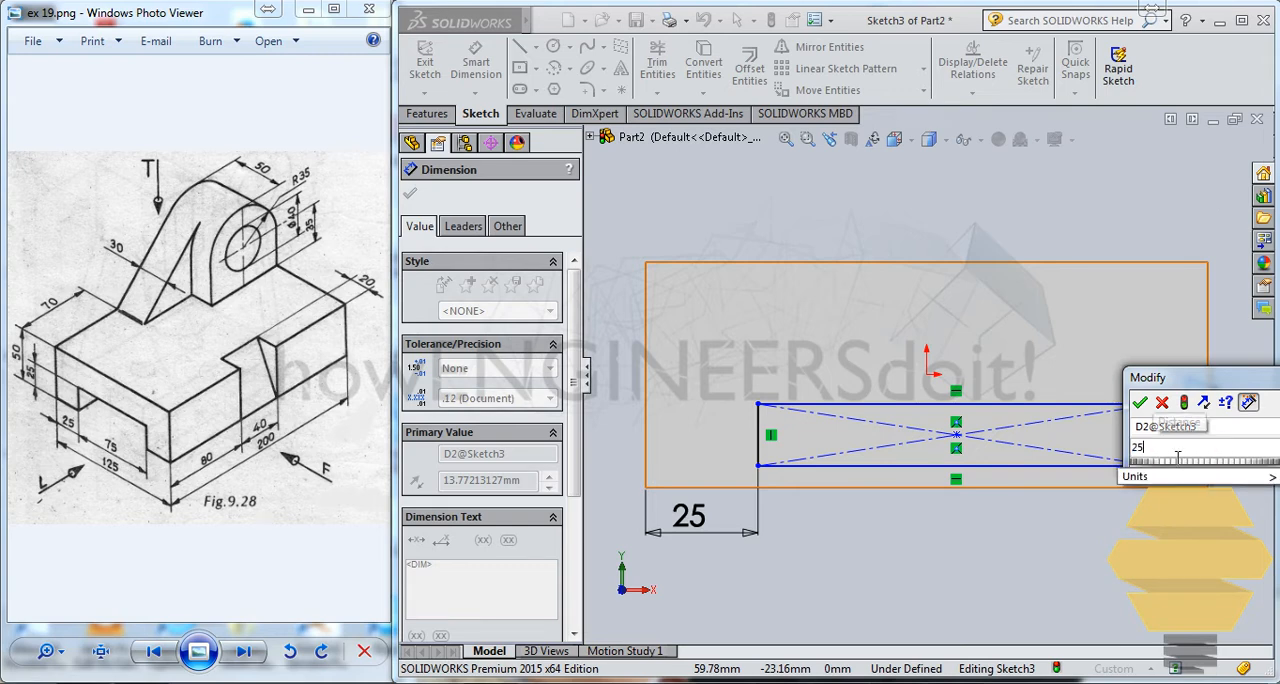
key("Return")
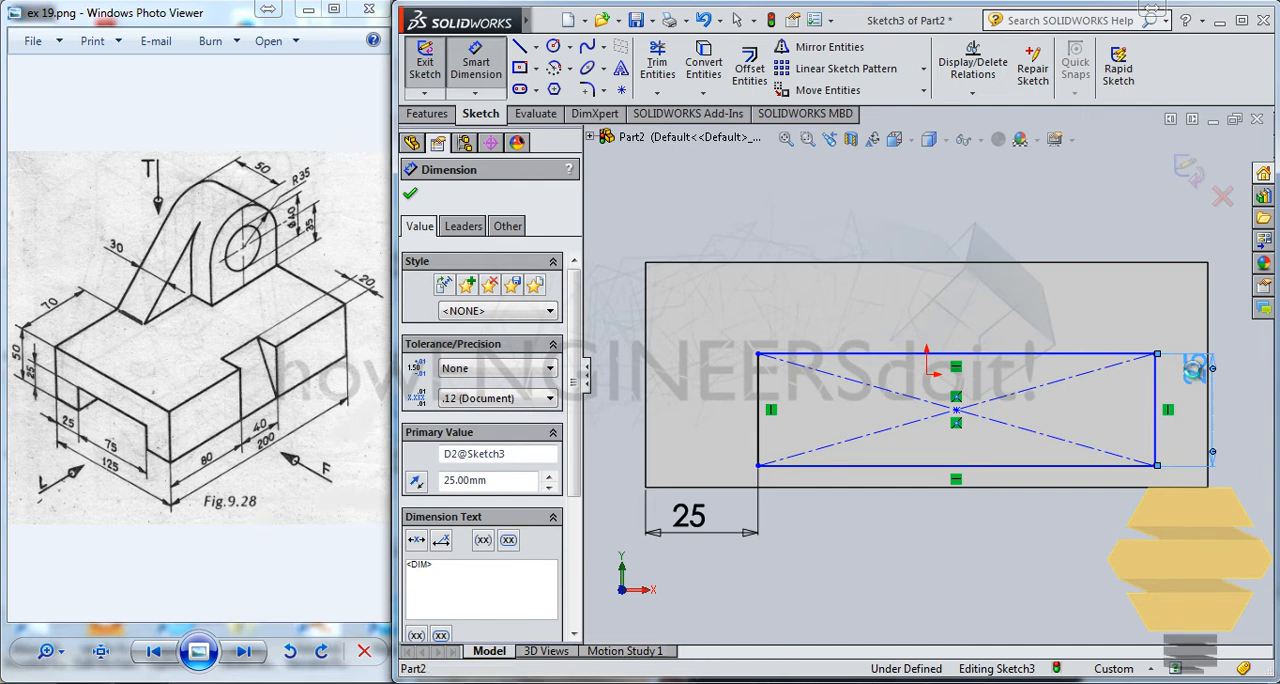
double_click(1197, 375)
left_click(1120, 359)
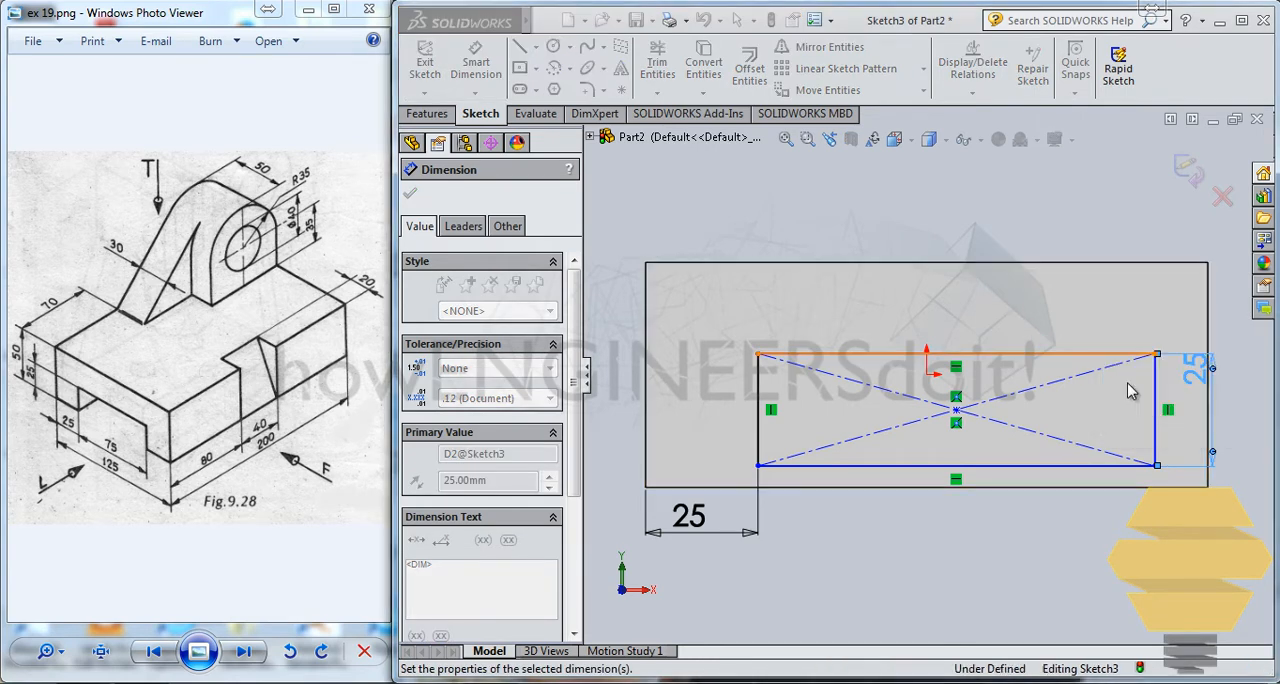
Step: Dimension the distance from the slot rectangle's right side to the block's right edge to 25 mm
left_click(1157, 437)
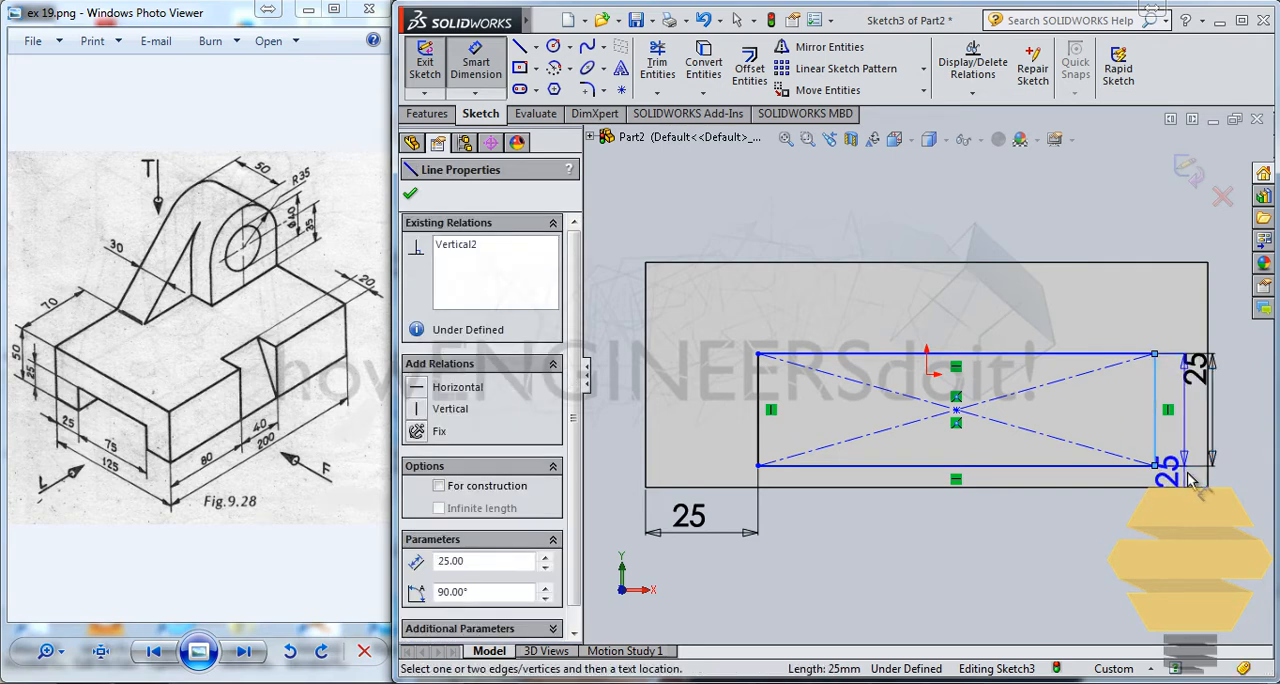
left_click(1227, 553)
left_click(1208, 476)
left_click(1208, 543)
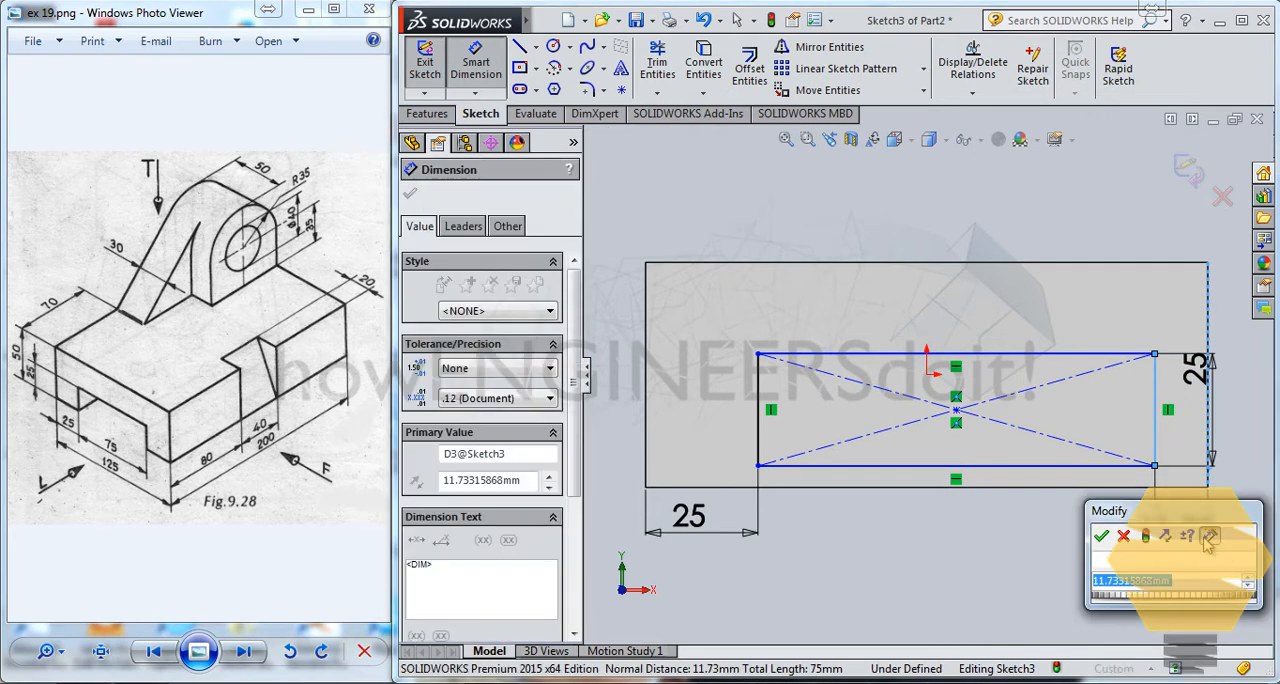
type("25")
key("Return")
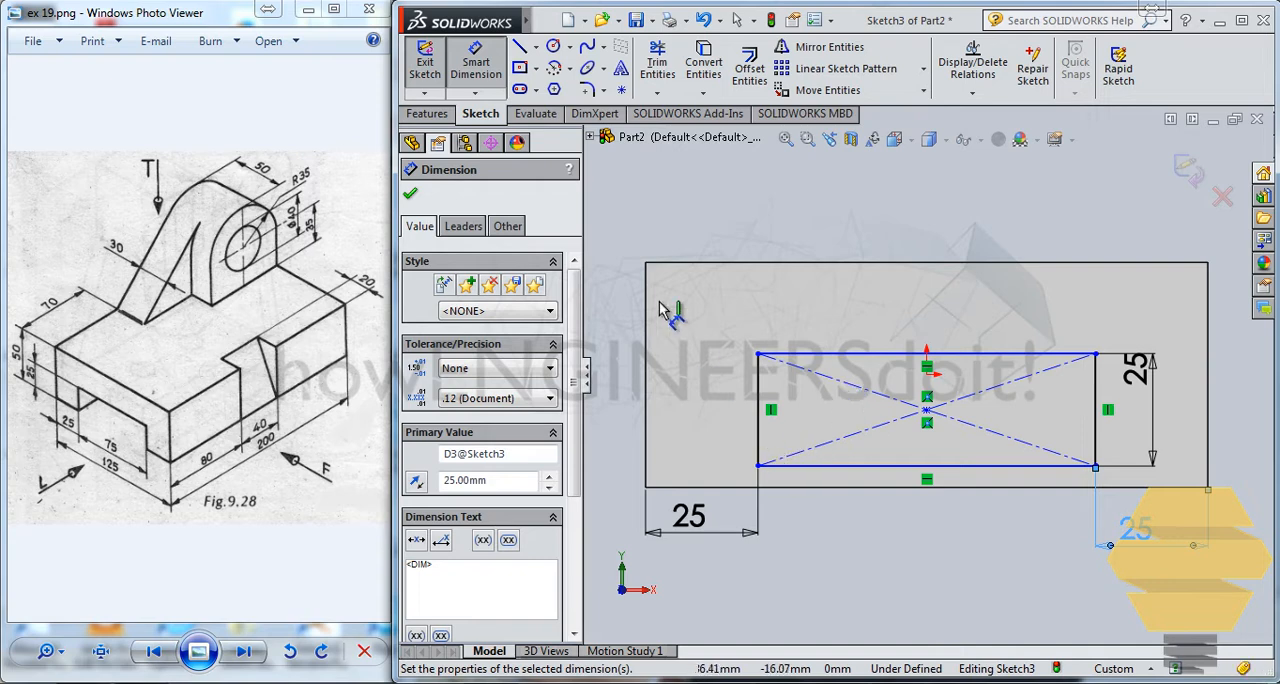
key("Escape")
key("Escape")
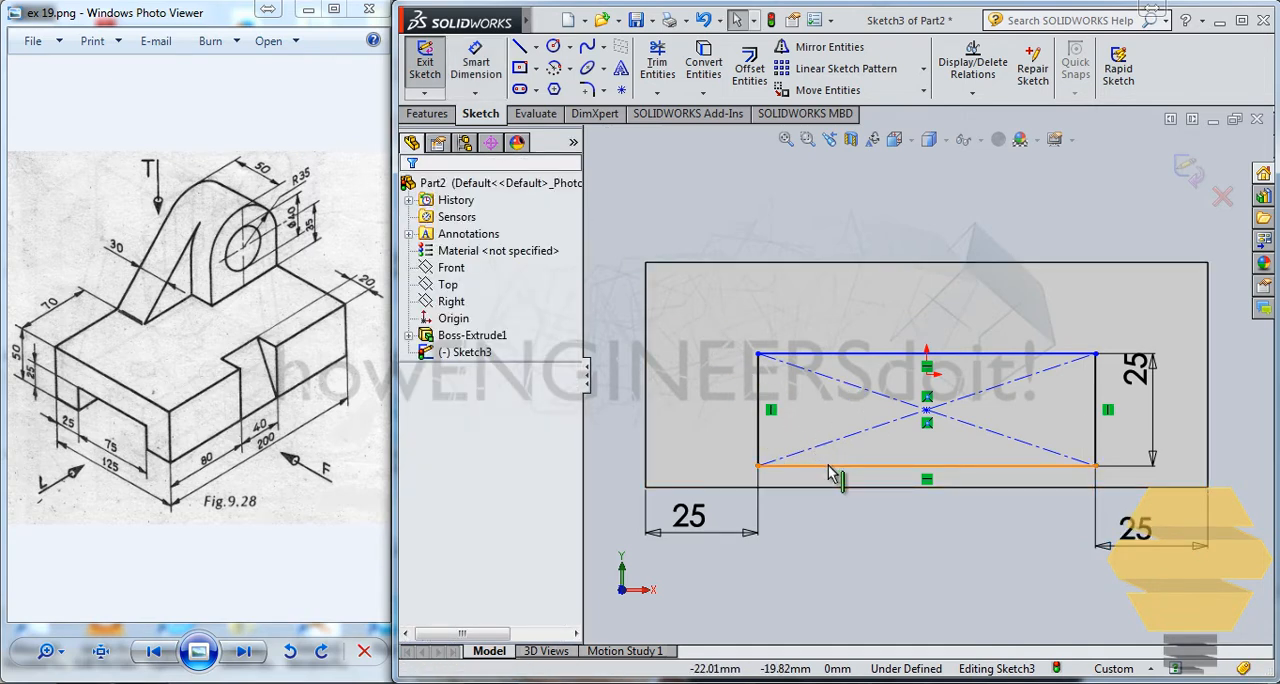
Step: Make the rectangle's bottom line collinear with the block's bottom edge and exit the sketch
left_click(828, 474)
left_click(805, 487, "ctrl")
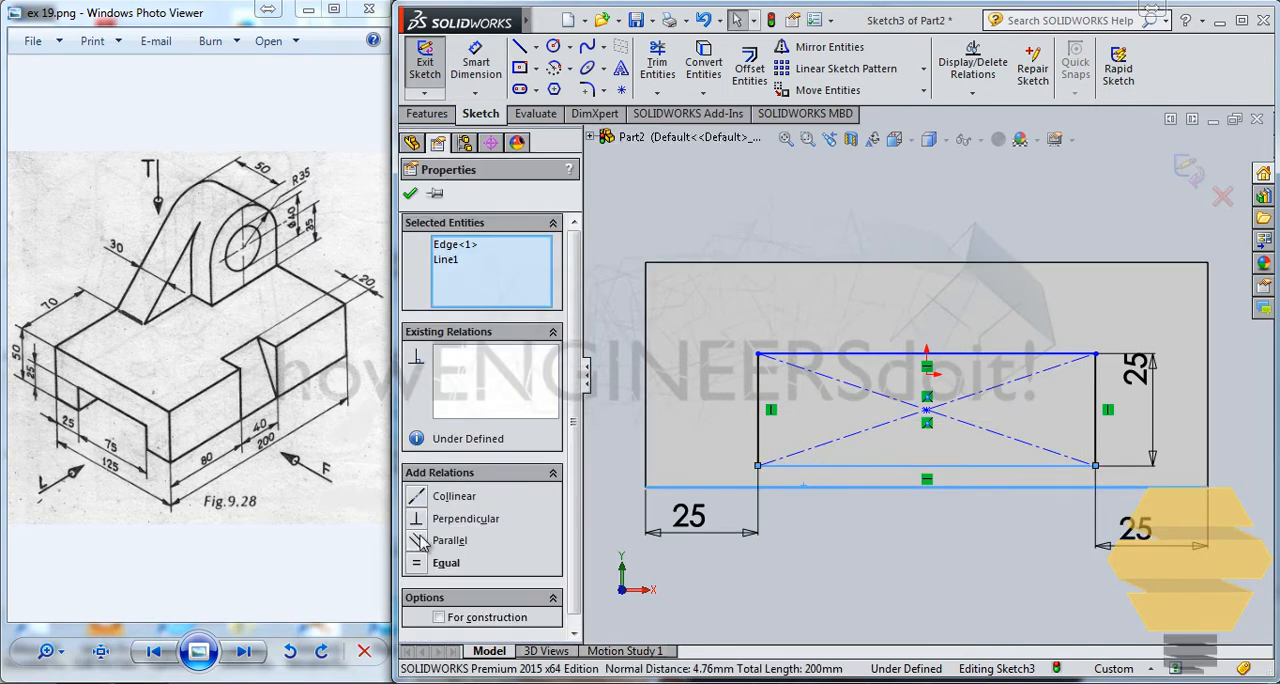
left_click(417, 497)
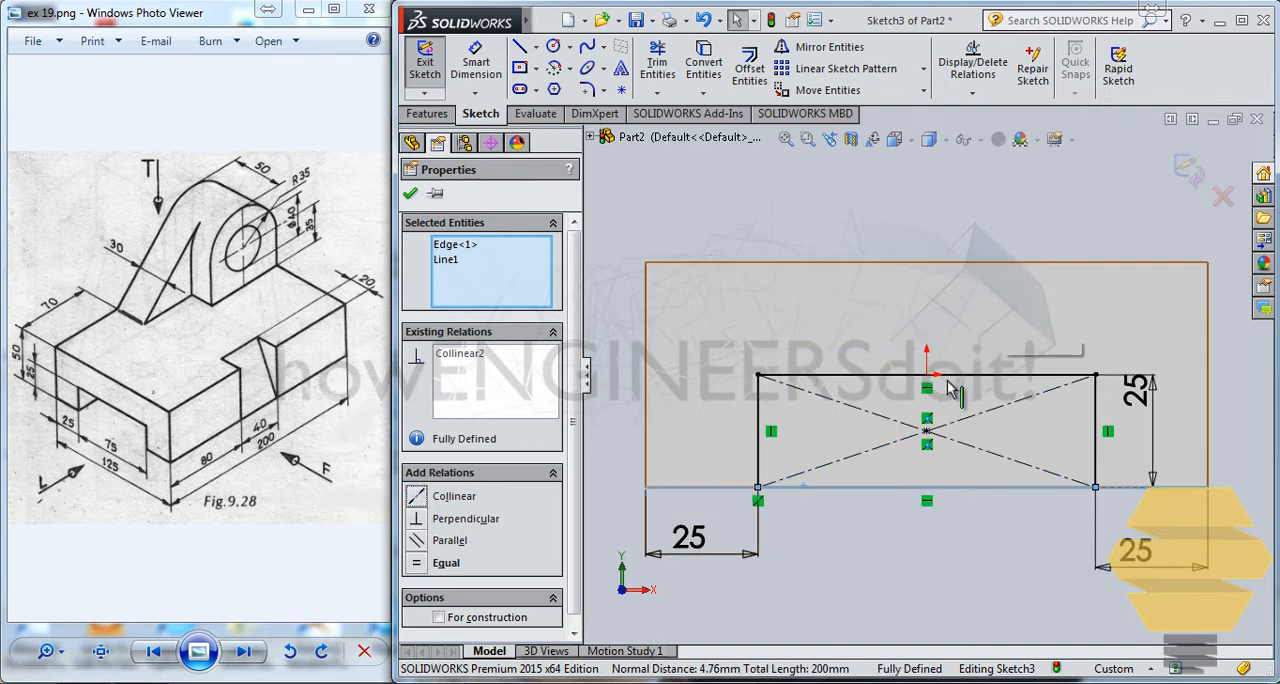
key("Escape")
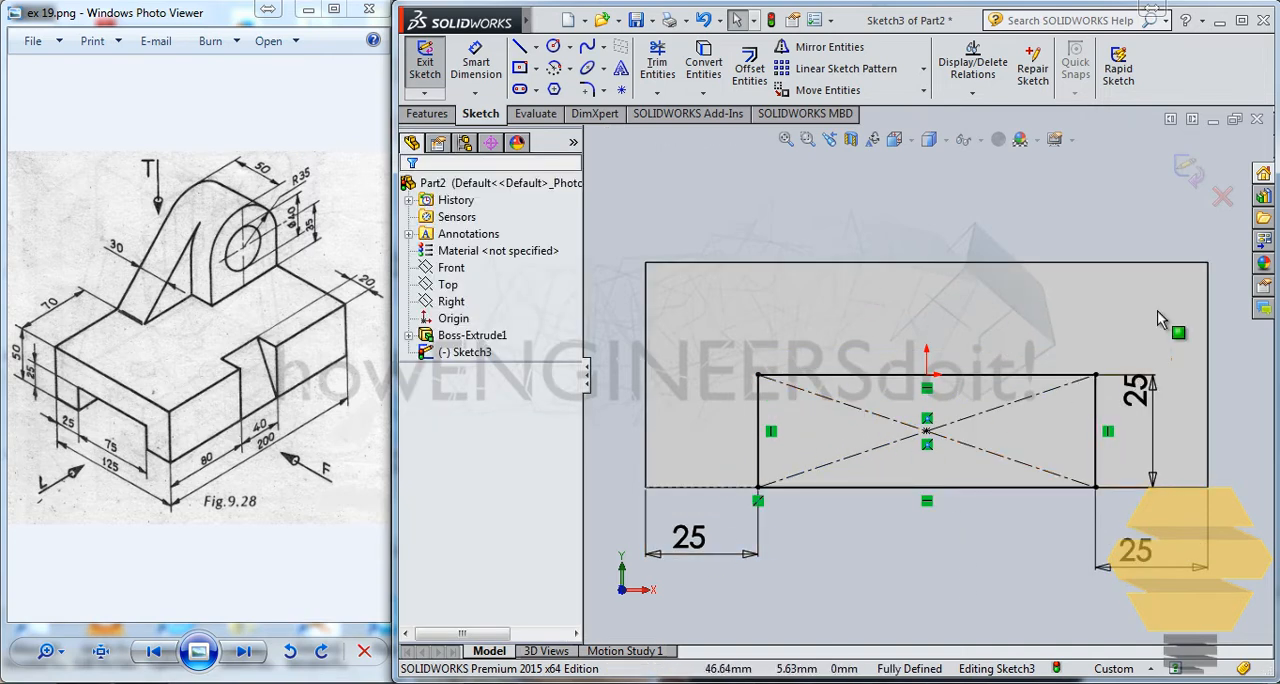
left_click(1189, 172)
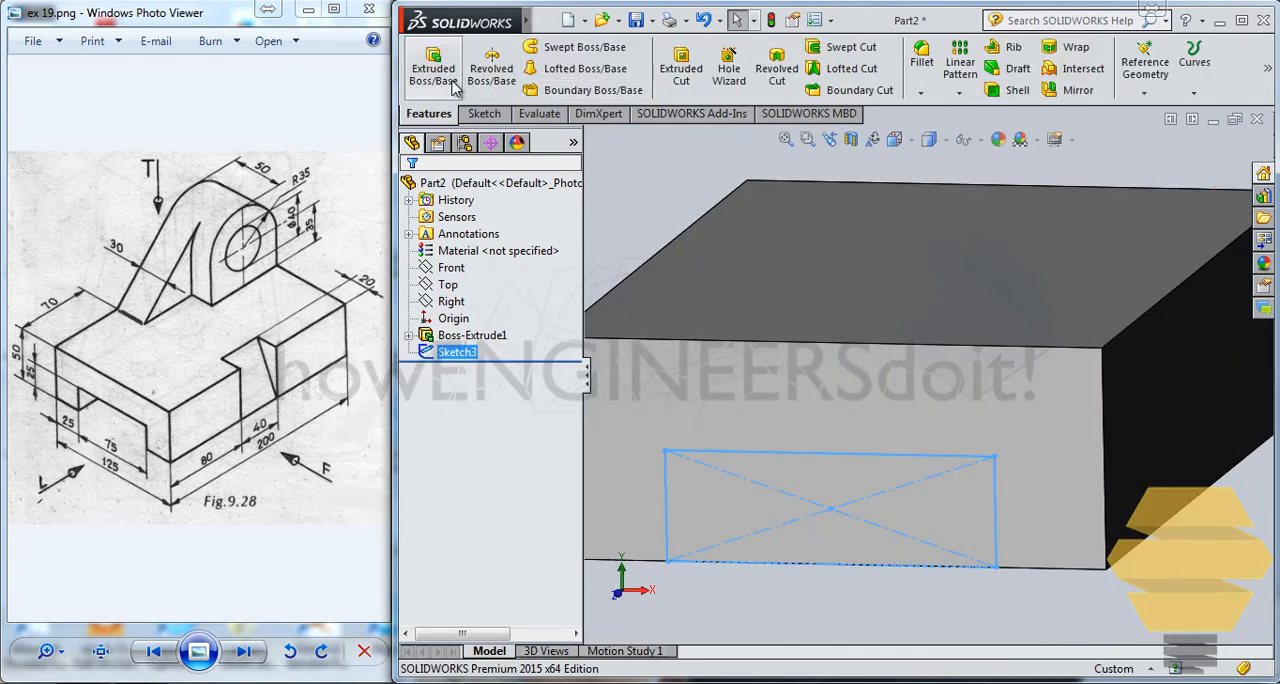
Step: Cut-extrude the slot rectangle through the block with the Up To Next end condition
left_click(681, 68)
left_click(475, 308)
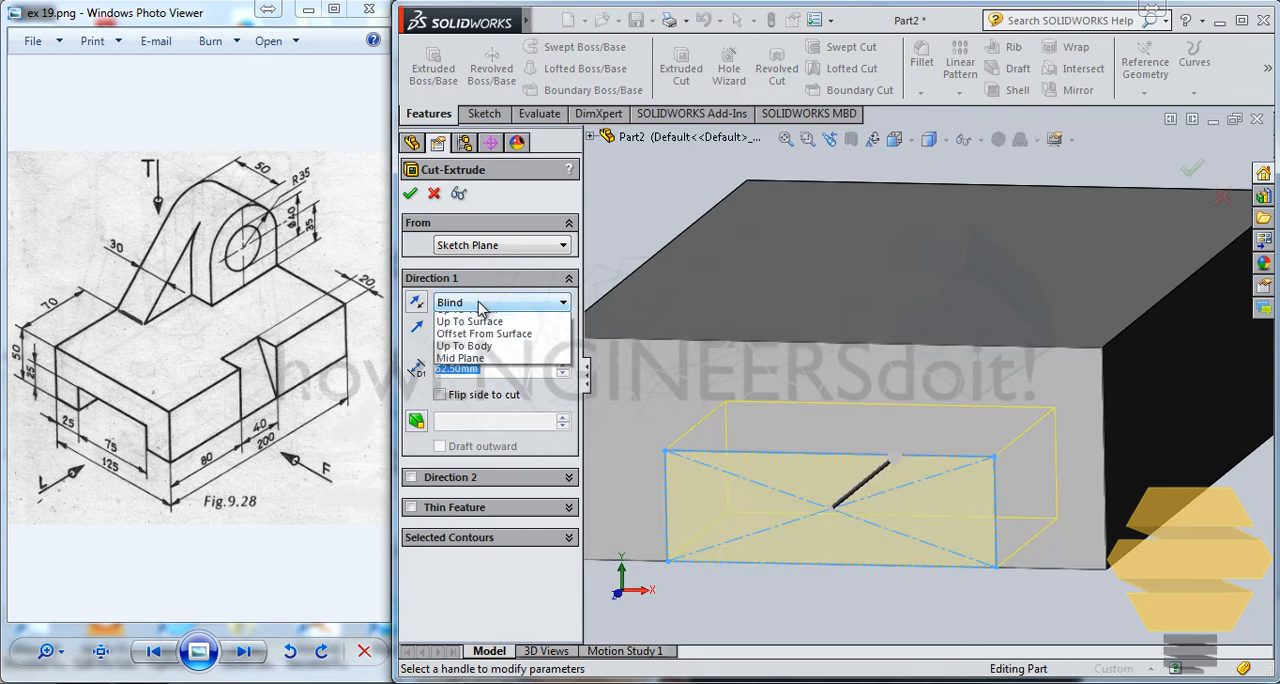
left_click(481, 358)
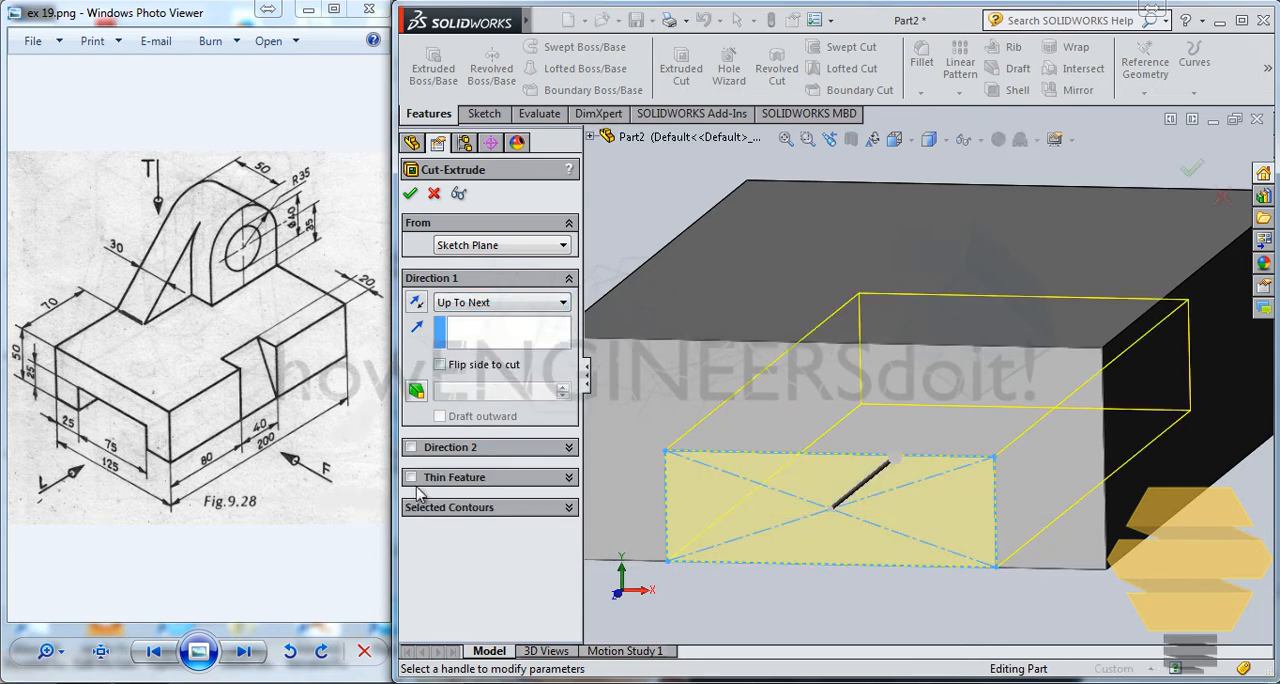
key("Return")
key("Return")
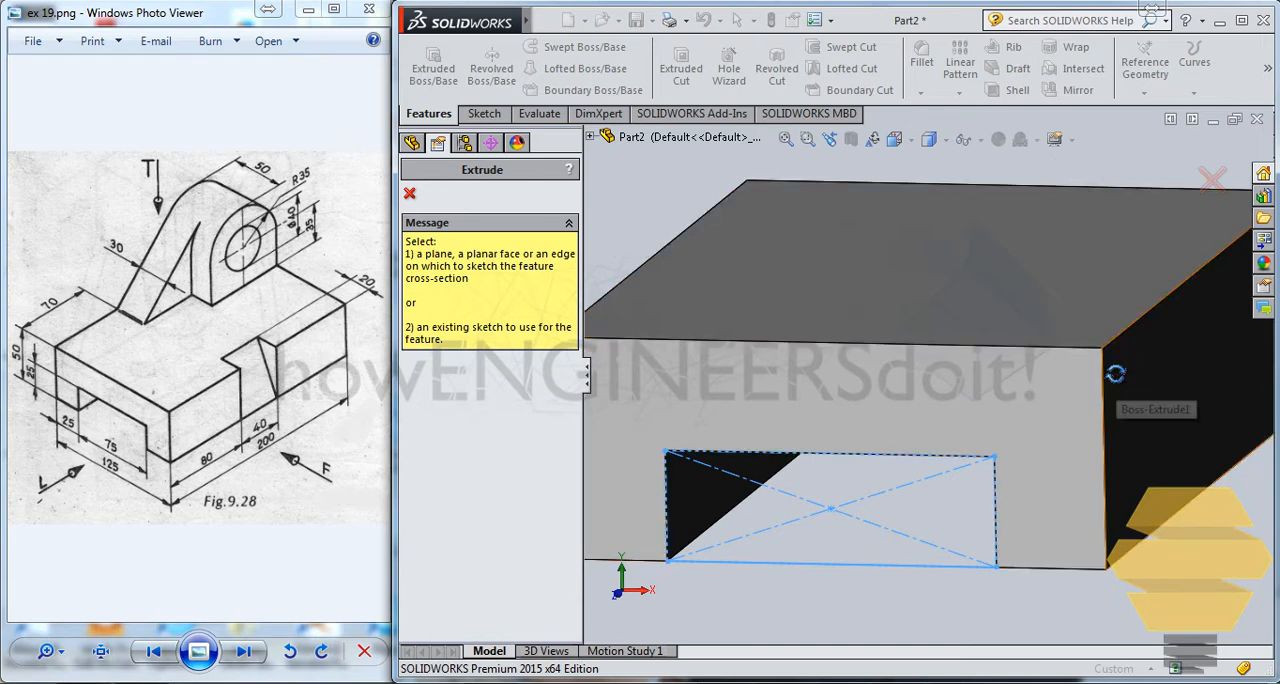
middle_click_drag(1114, 371, 1095, 423)
scroll(1098, 425, "up", 2)
scroll(1100, 430, "up", 4)
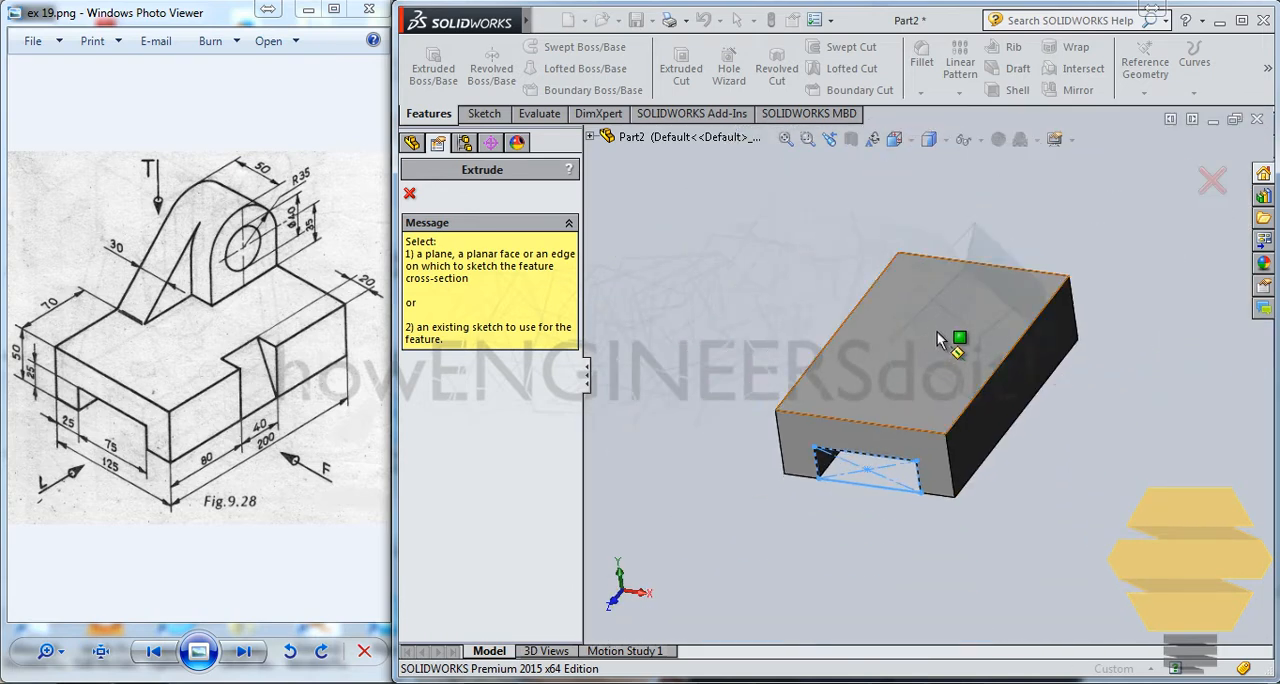
middle_click_drag(1058, 334, 1030, 368)
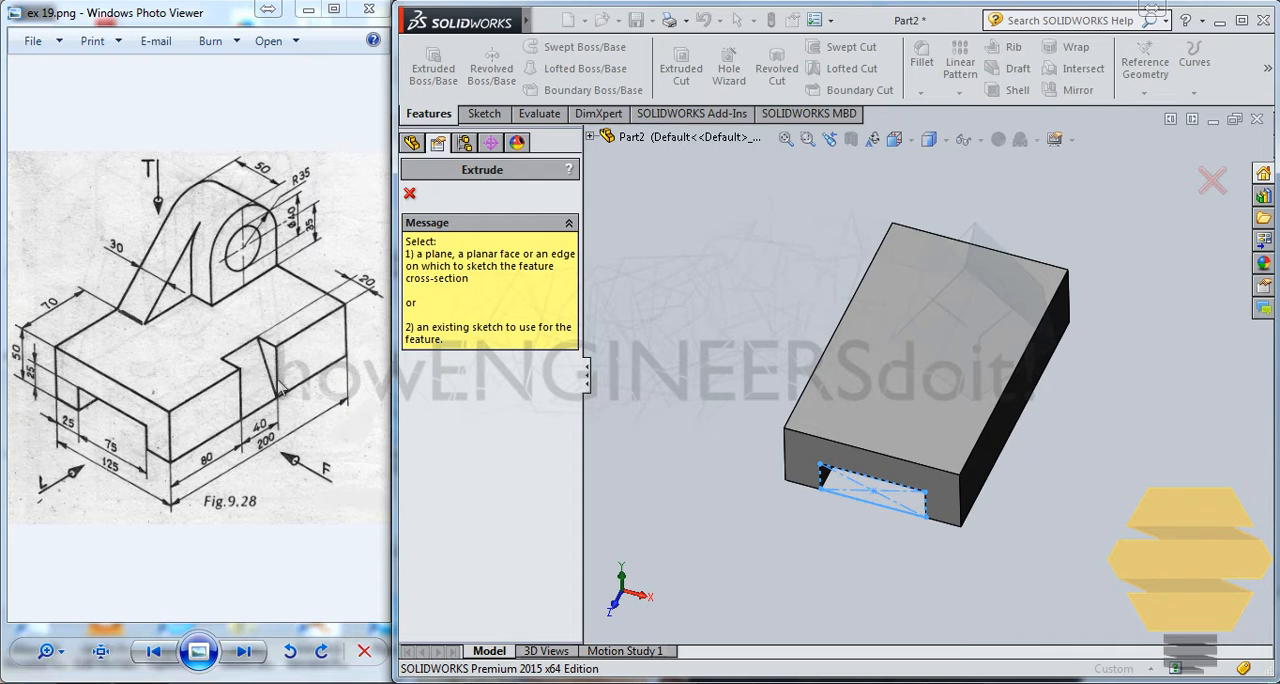
middle_click_drag(810, 444, 798, 288)
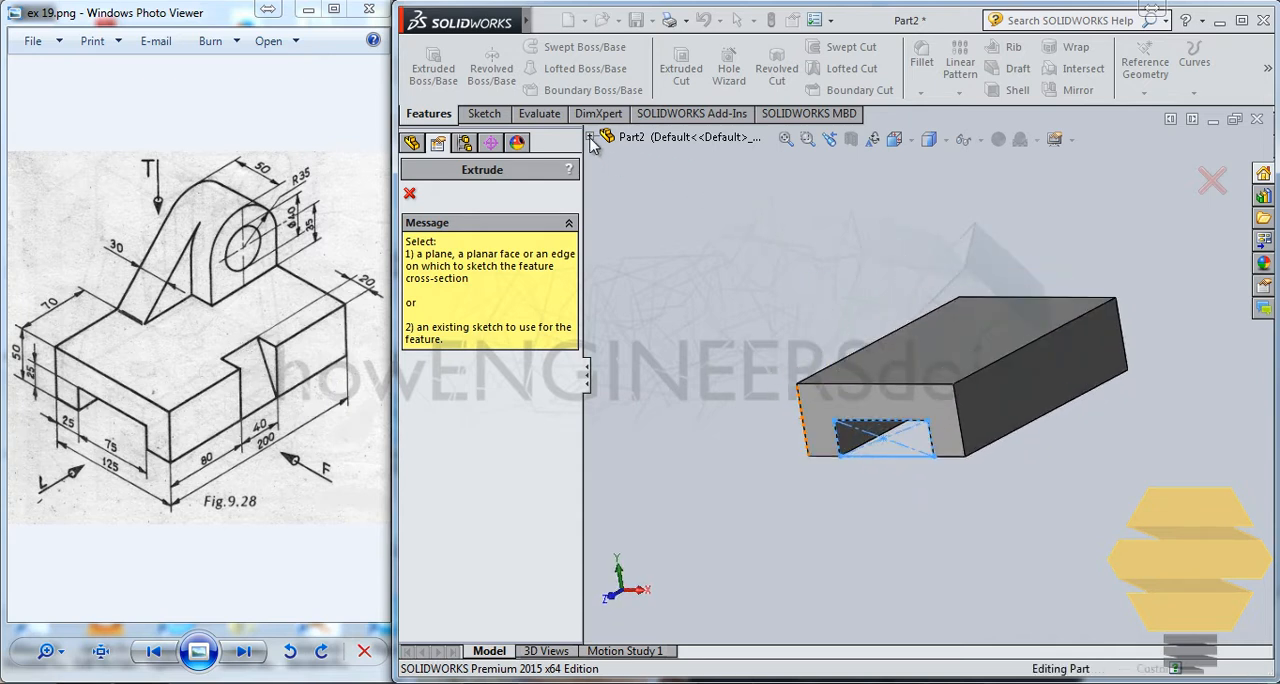
left_click(590, 136)
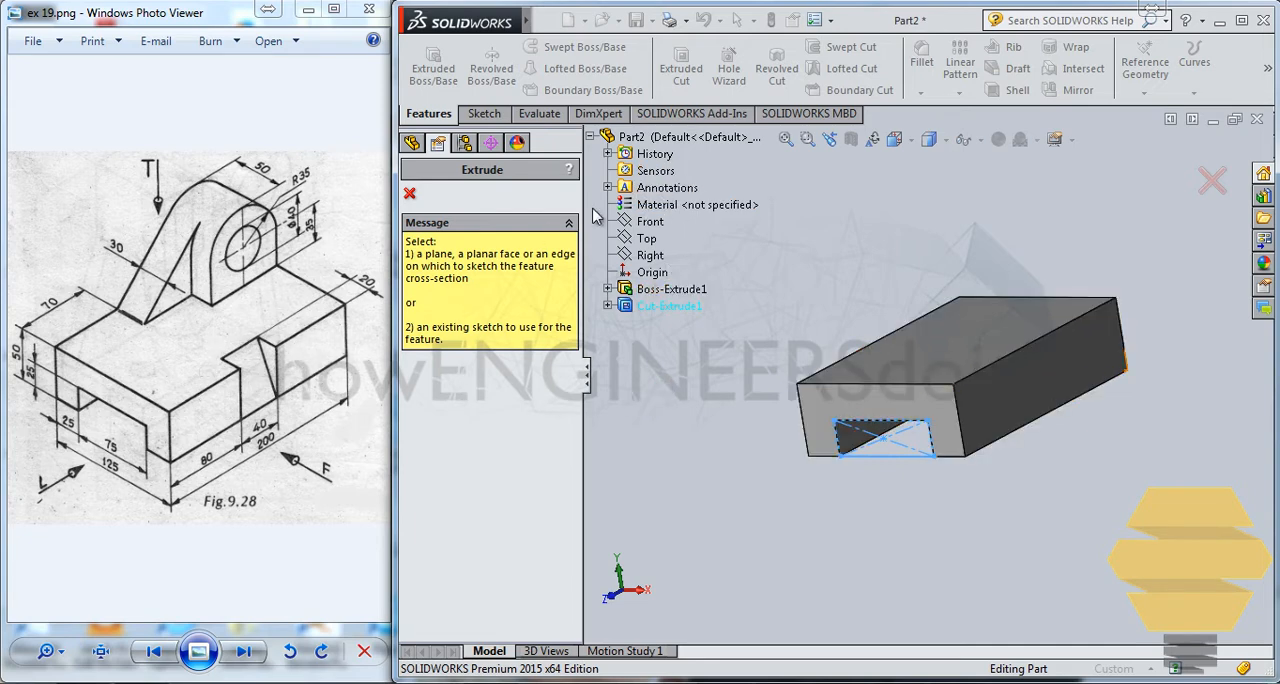
left_click(656, 225)
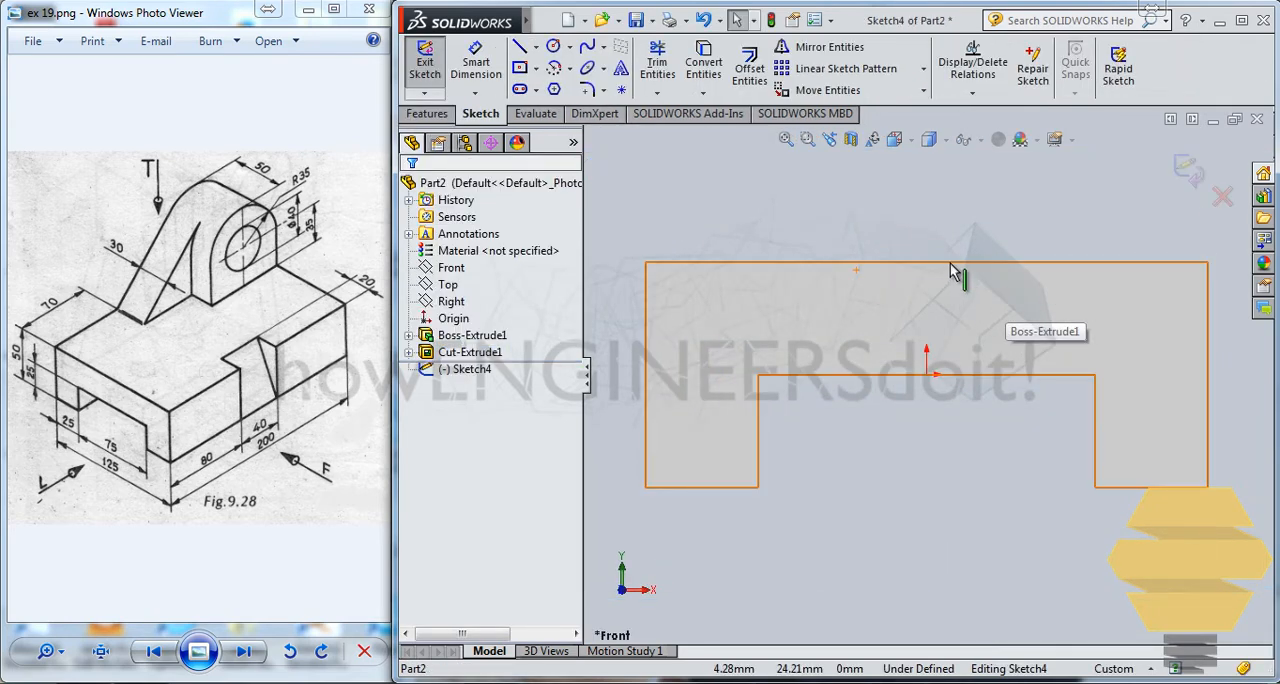
left_click(1186, 168)
middle_click_drag(1140, 353, 1106, 402)
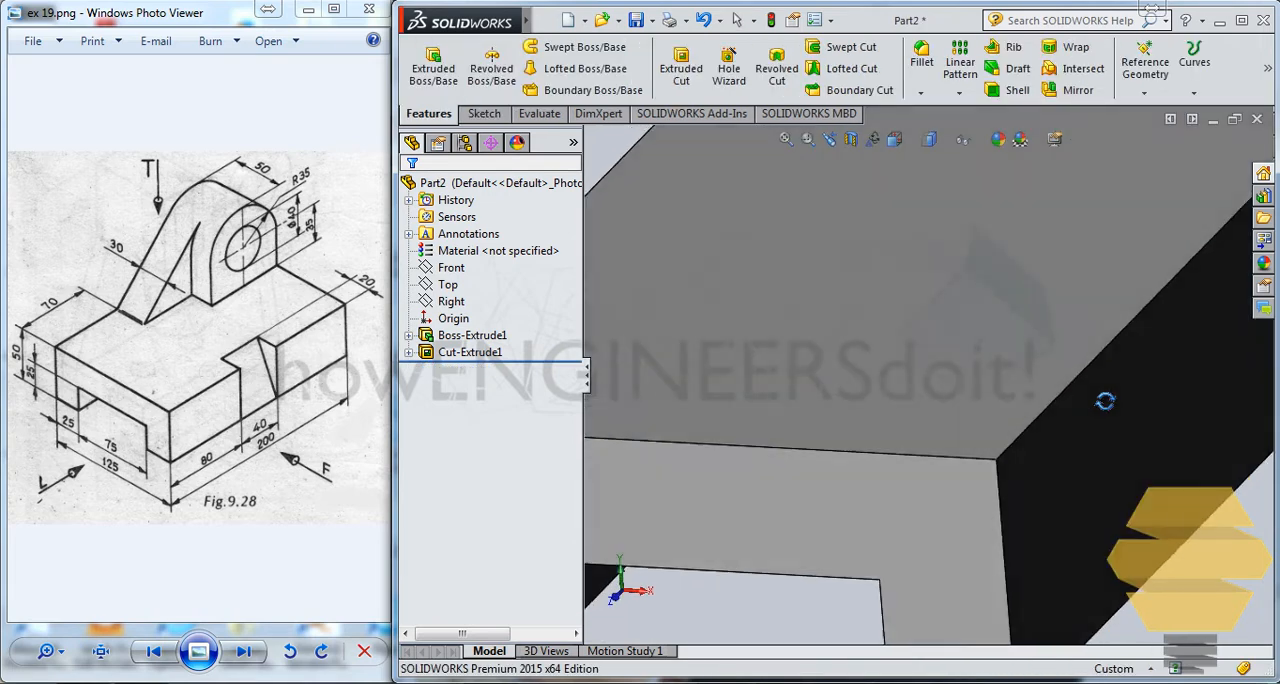
scroll(1106, 402, "up", 4)
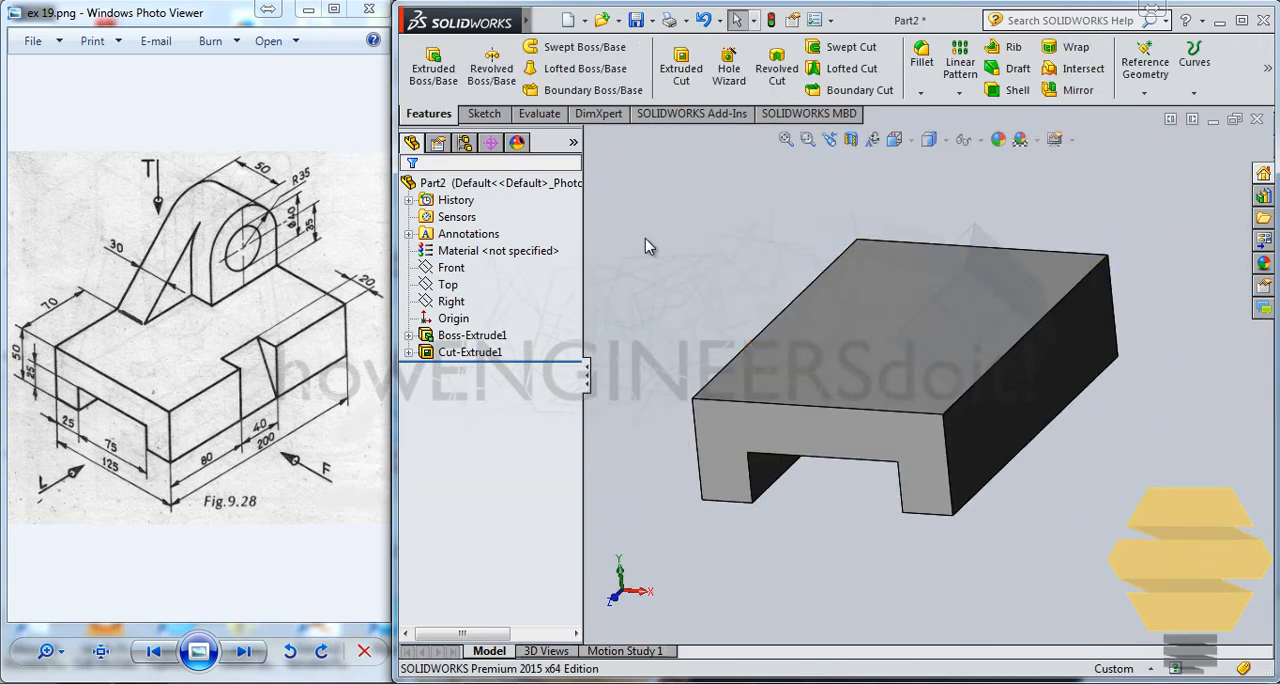
Step: Sketch a closed right triangle on the Front plane from the block's upper right corner, about 15 mm wide and 28 mm tall
left_click(484, 113)
left_click(447, 285)
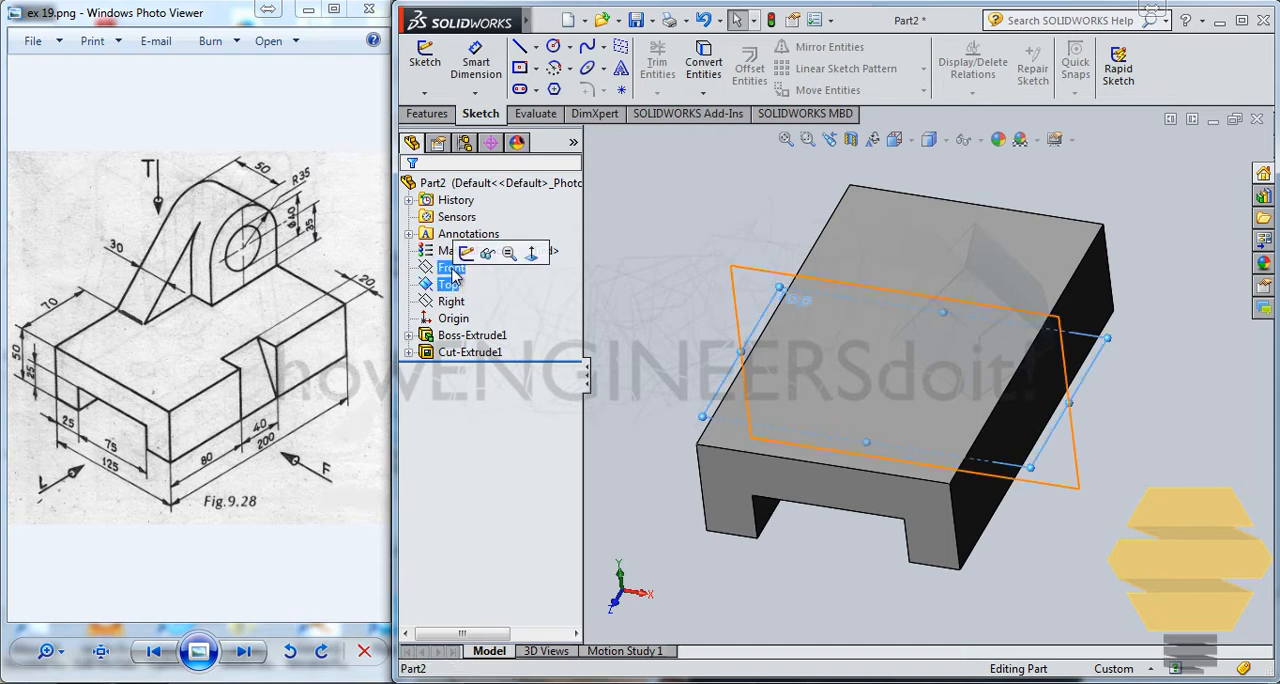
left_click(451, 267)
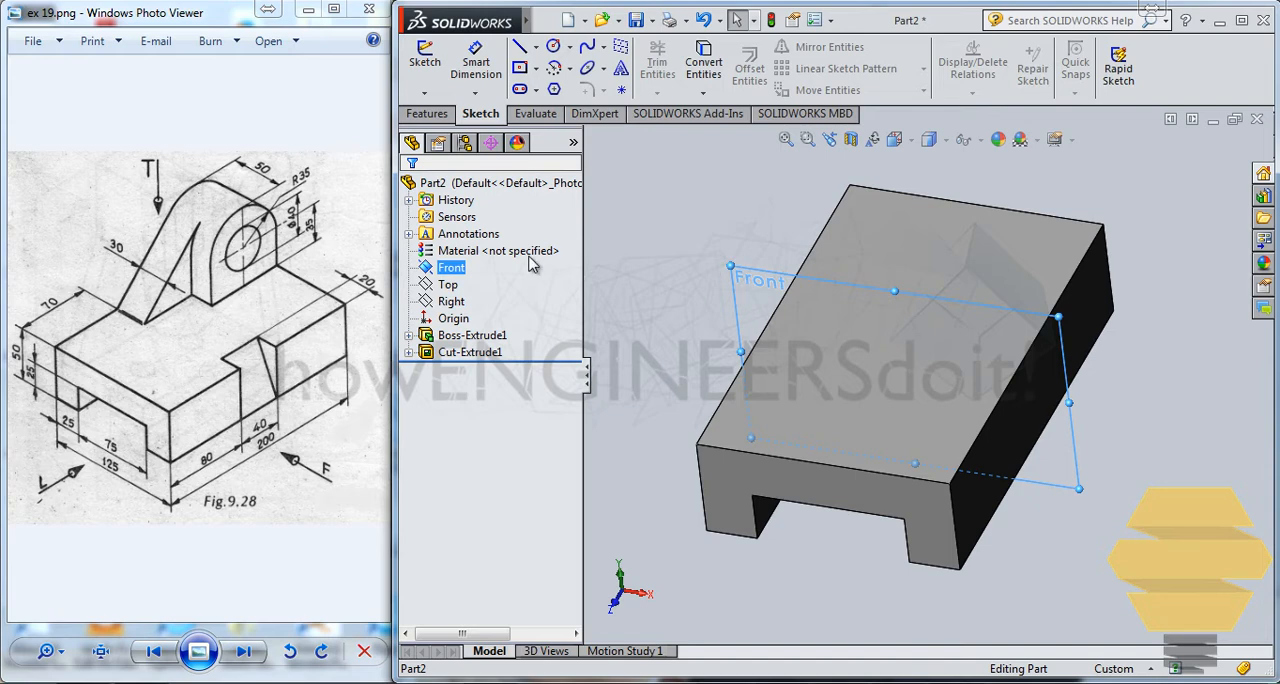
left_click(476, 250)
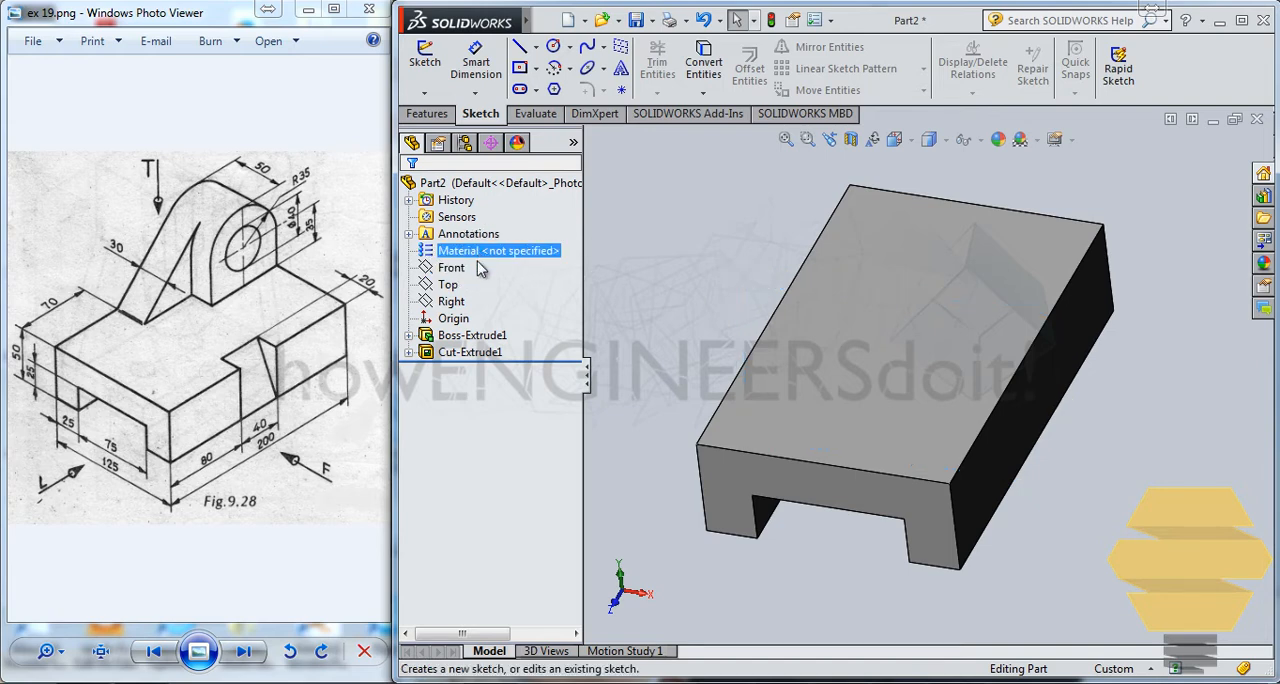
left_click(455, 268)
left_click(476, 236)
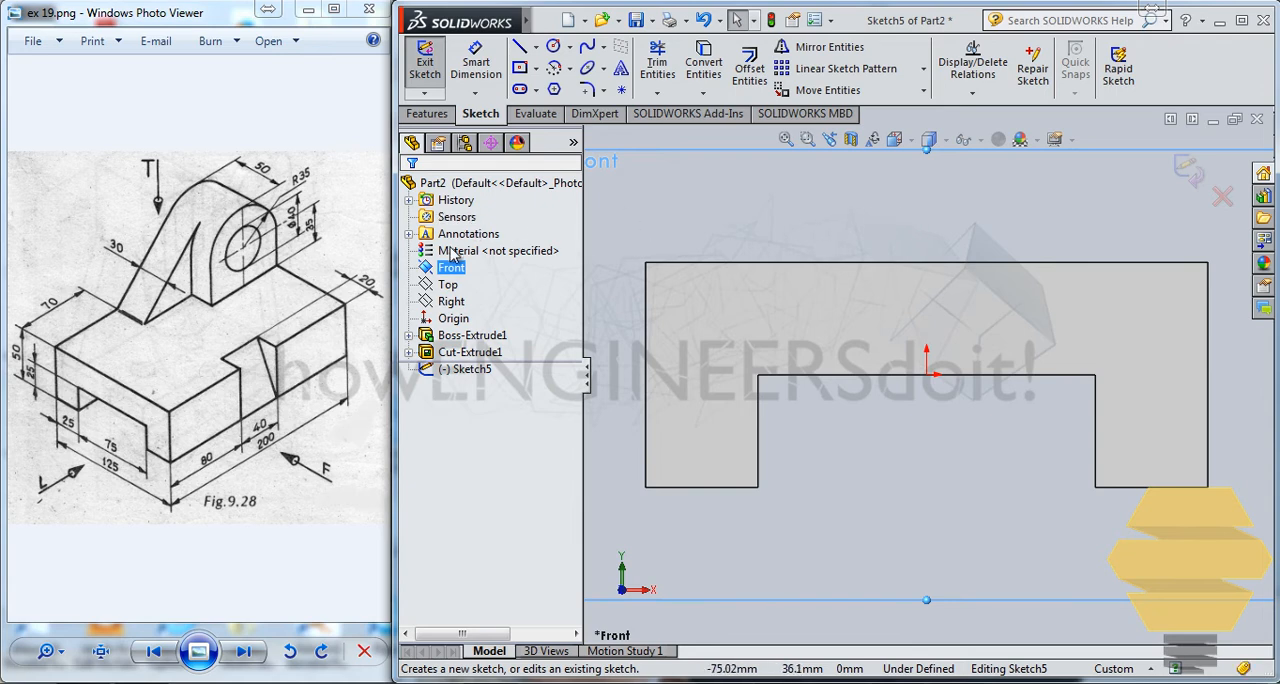
left_click(519, 46)
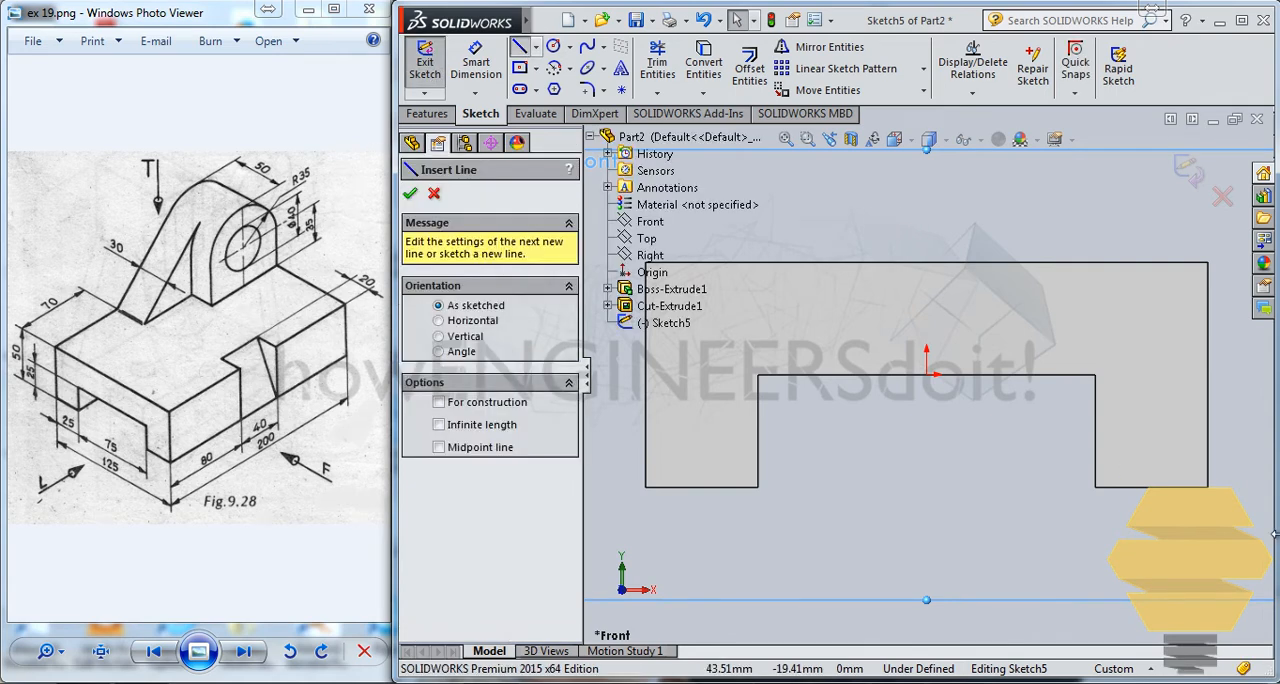
left_click(1207, 263)
left_click(1143, 264)
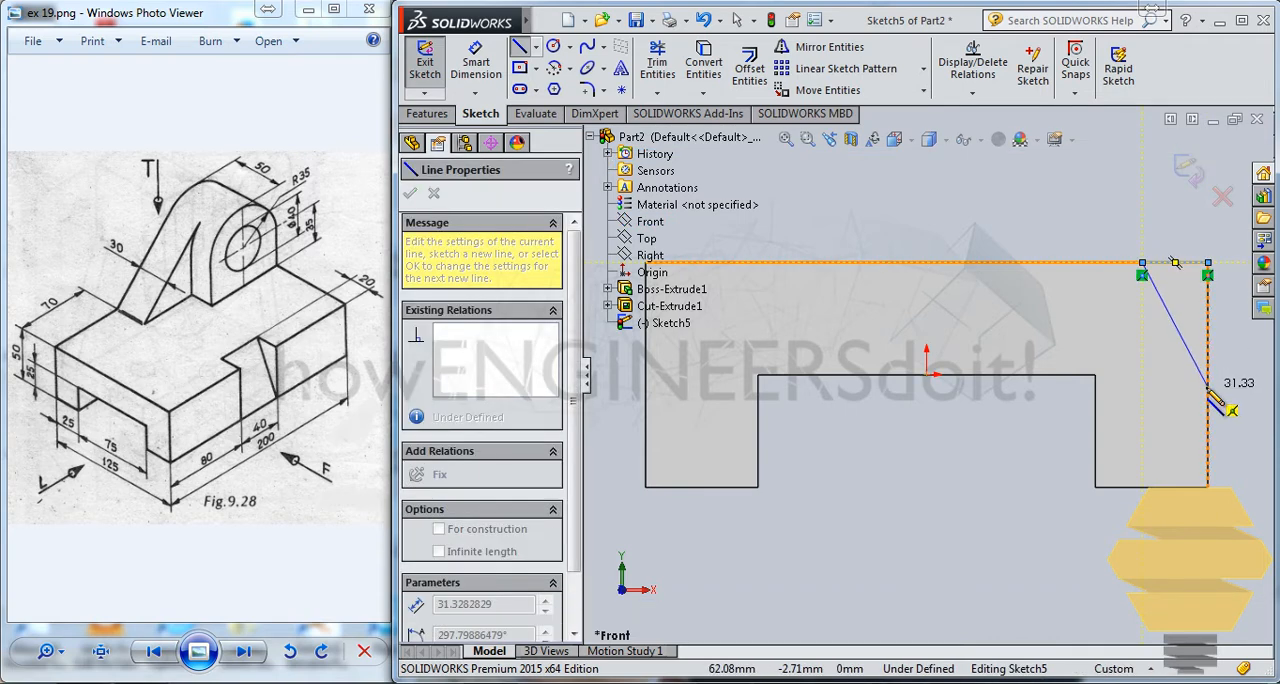
double_click(1208, 263)
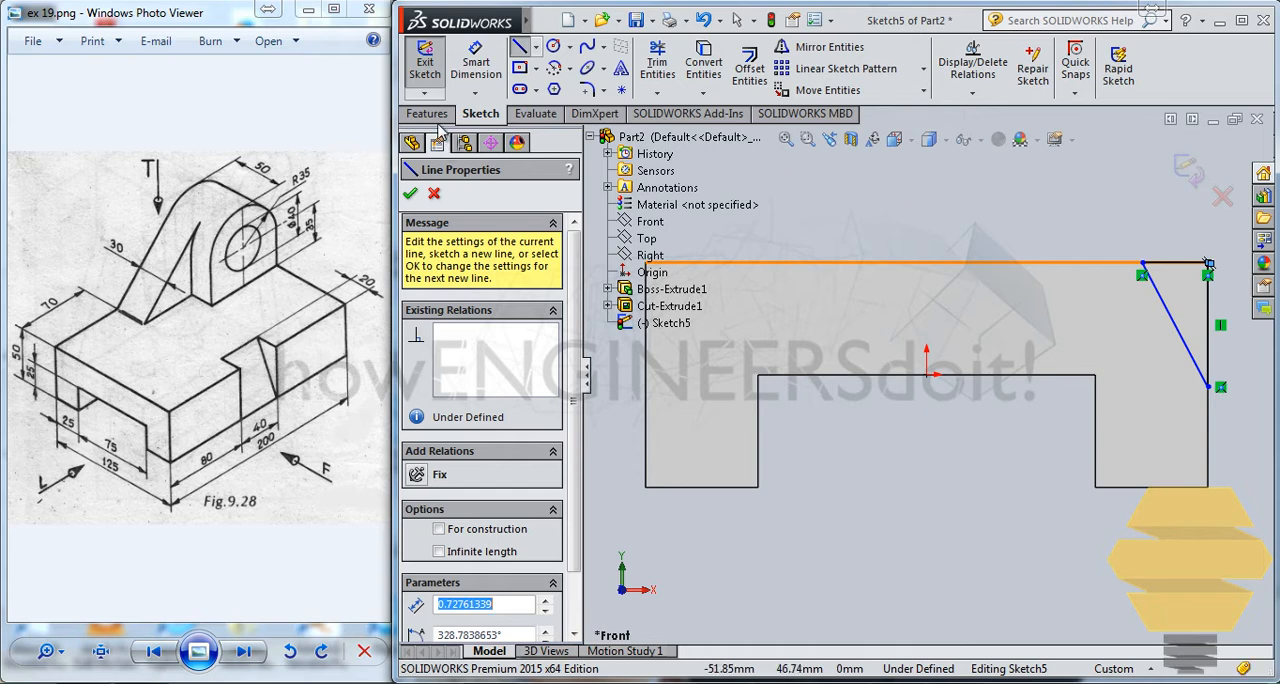
key("Escape")
Step: Dimension the triangle's horizontal top side to 20 mm
key("d")
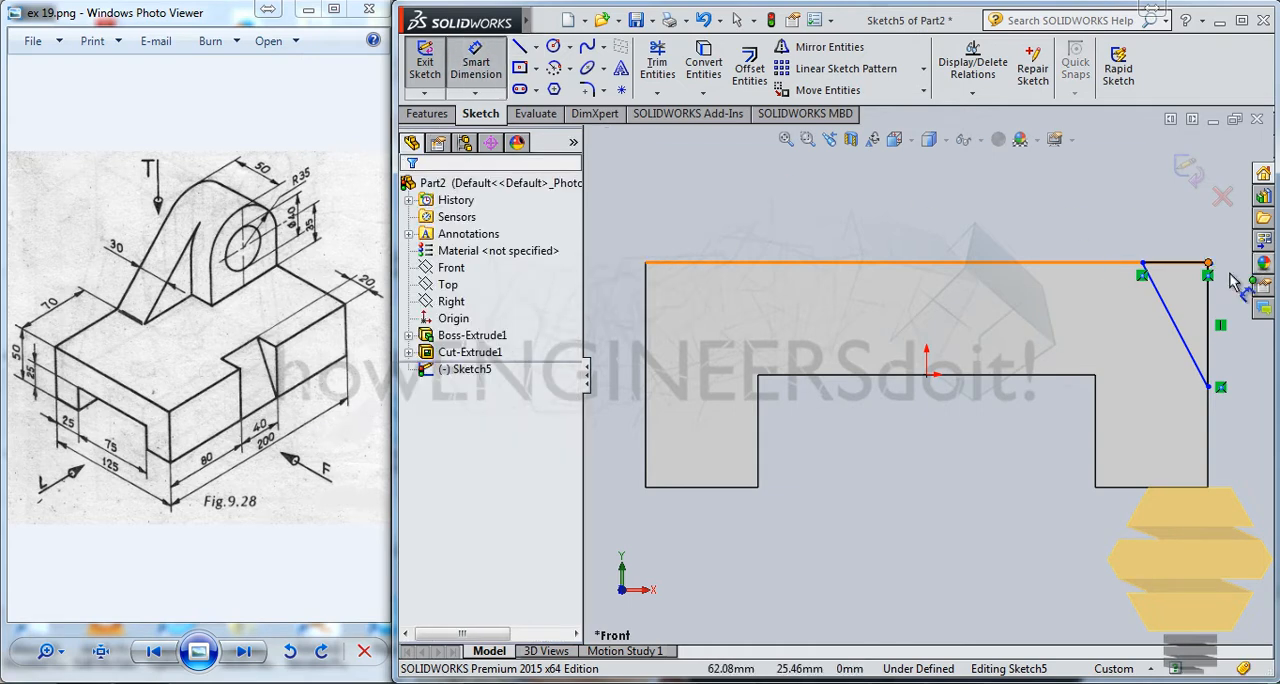
left_click(1175, 263)
left_click(1175, 245)
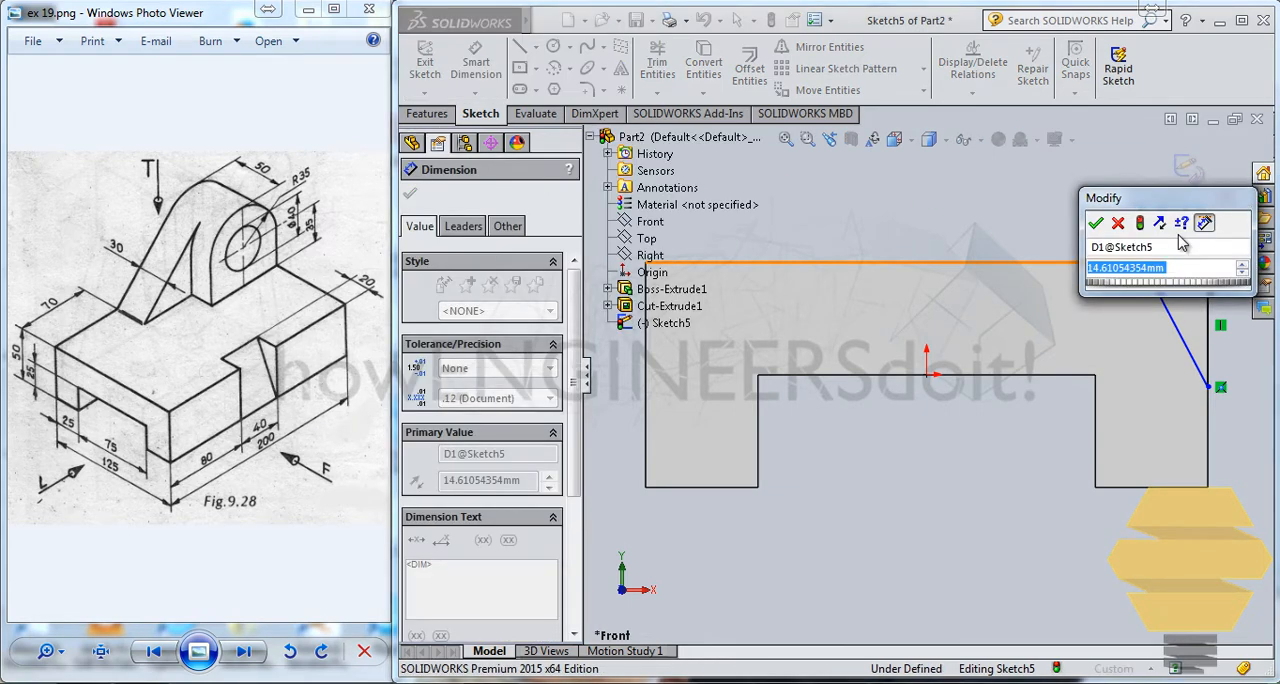
type("20")
key("Return")
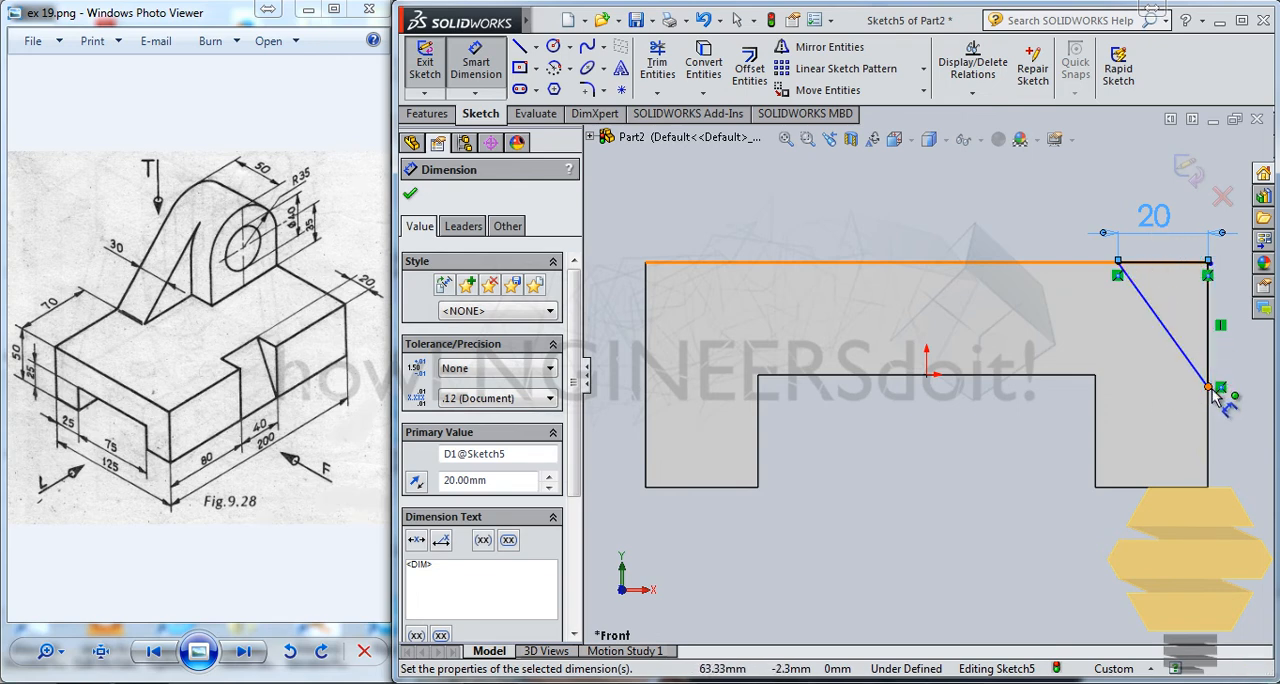
key("Escape")
Step: Move the triangle's lower vertex down to the block's bottom right corner and exit the sketch
left_click_drag(1207, 387, 1207, 482)
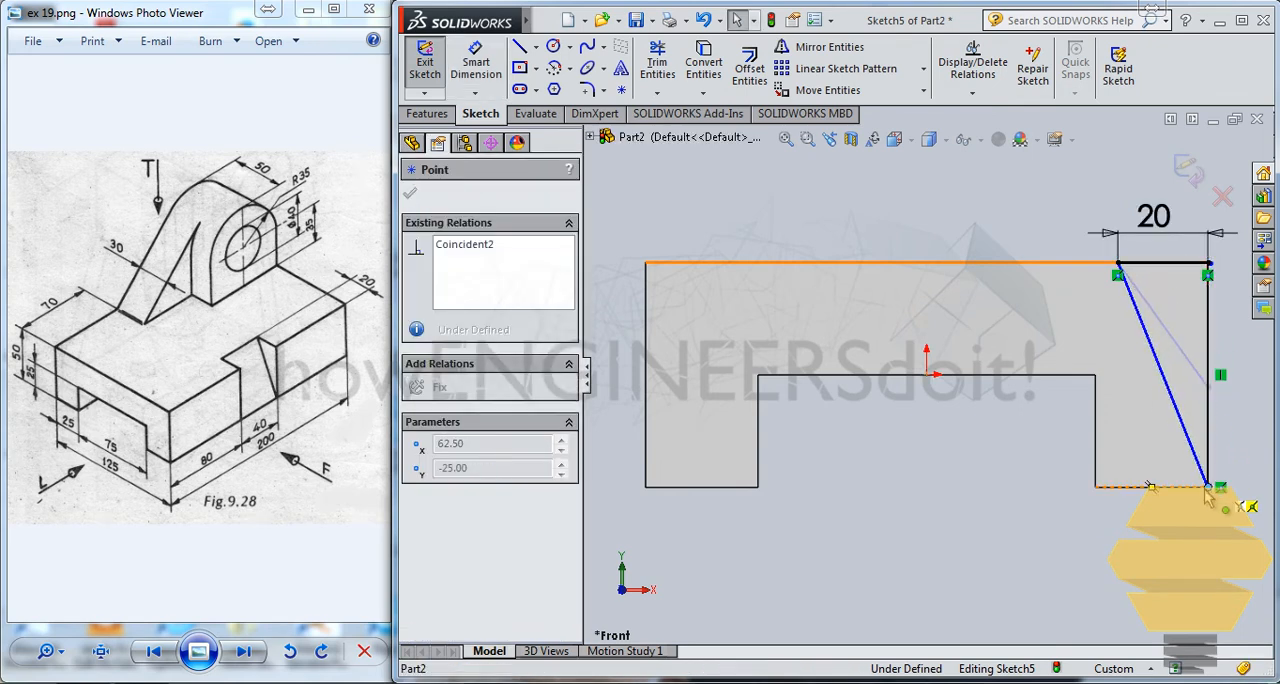
left_click(1190, 171)
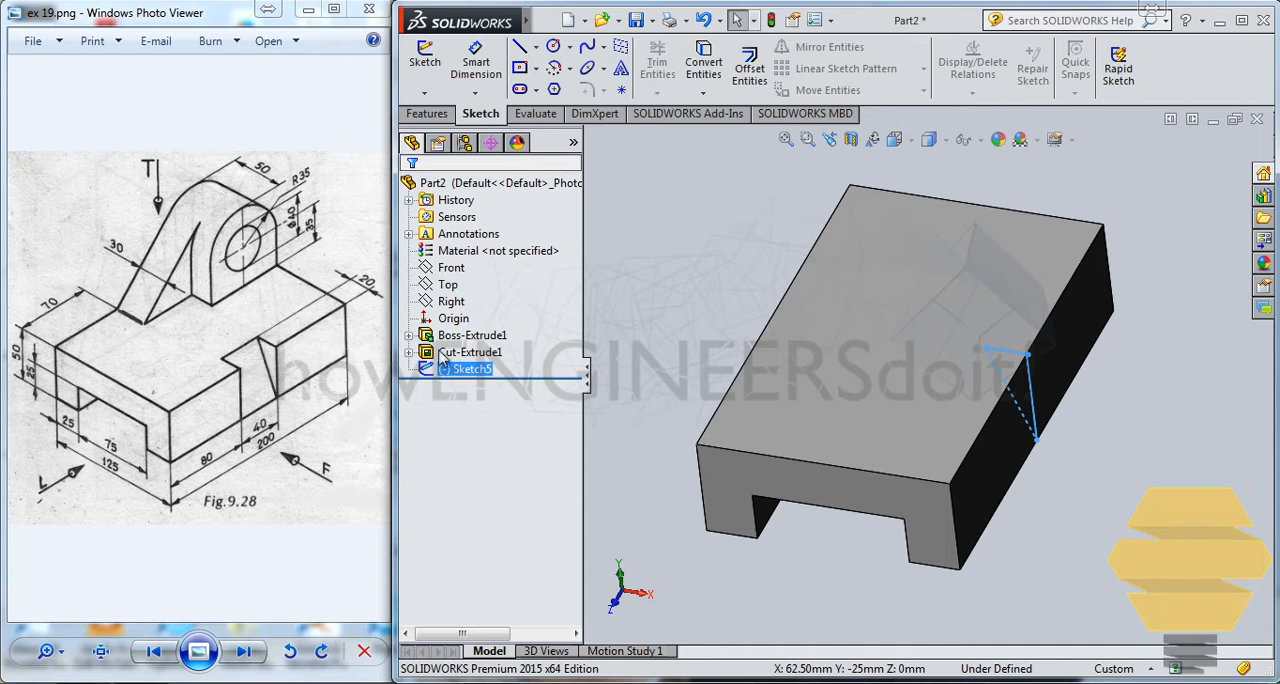
left_click(1027, 352)
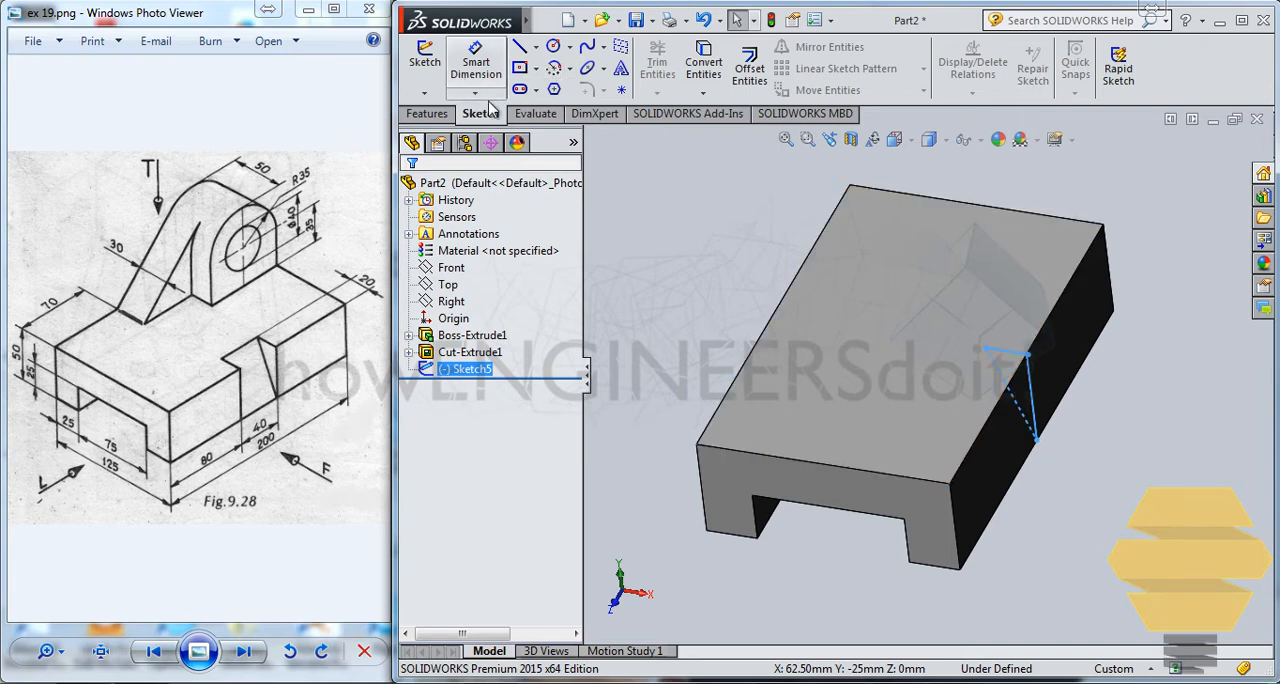
Step: Try to cut-extrude the triangle sketch with a blind depth of 20 mm in both directions
left_click(428, 113)
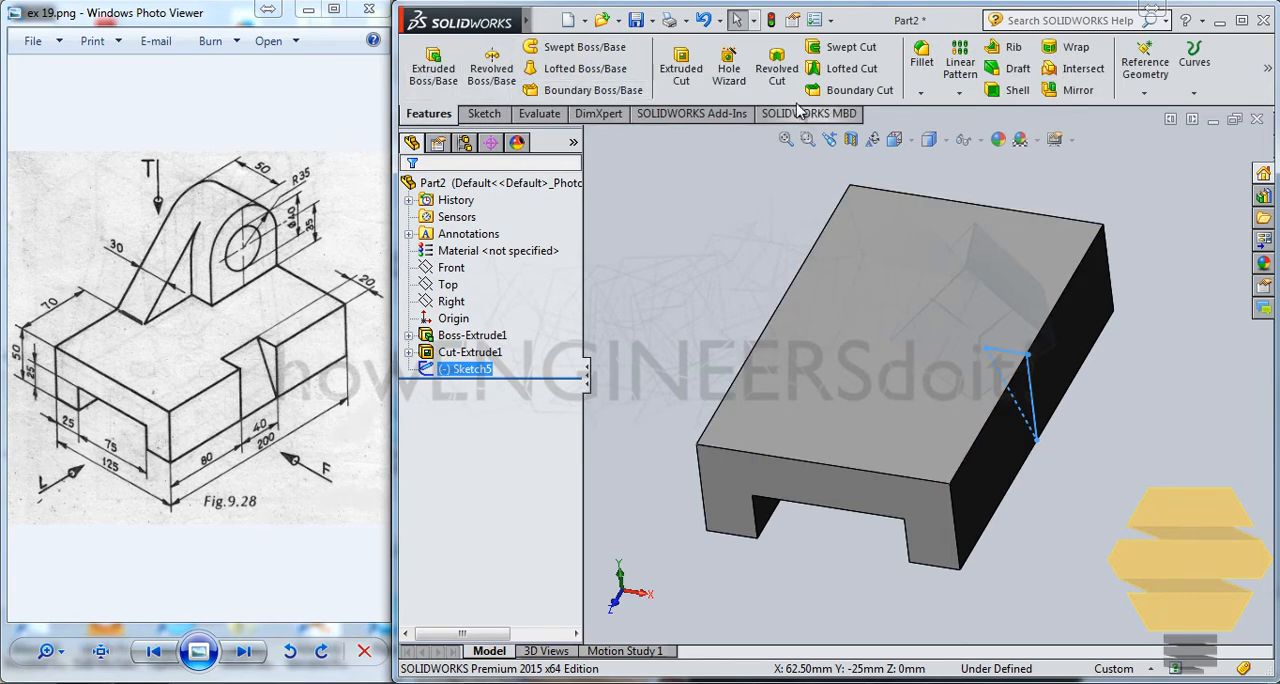
left_click(681, 68)
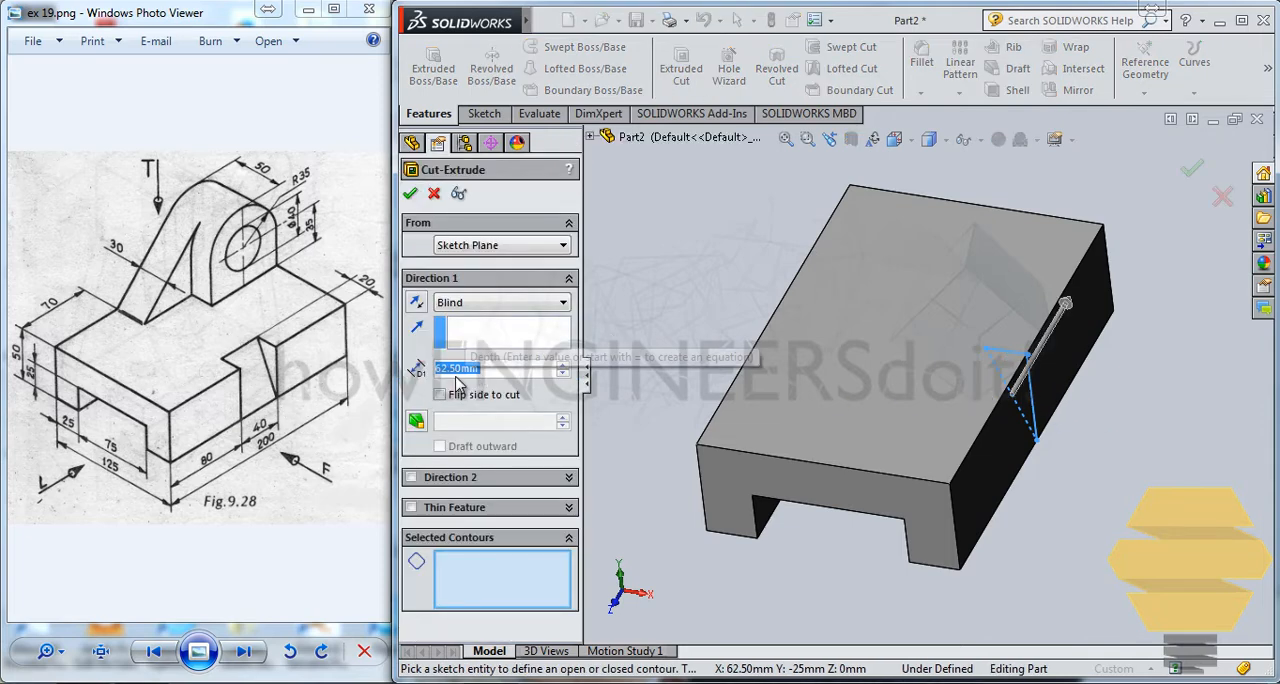
type("20")
left_click(410, 477)
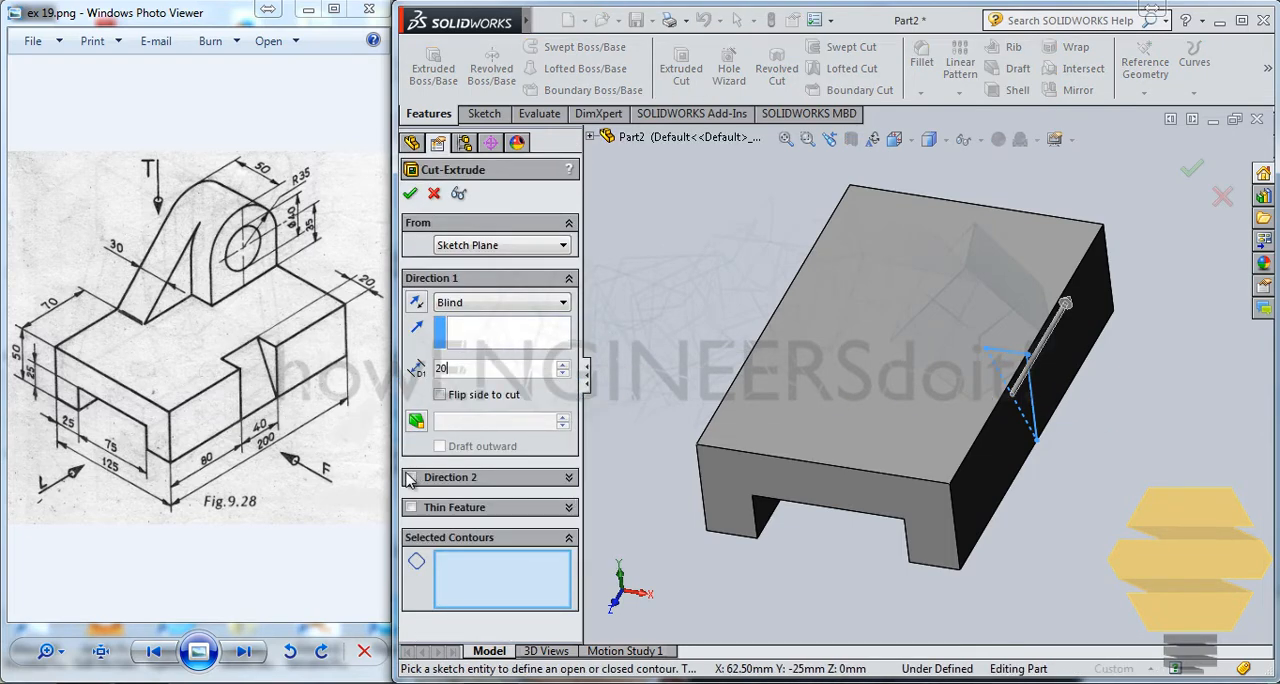
type("20")
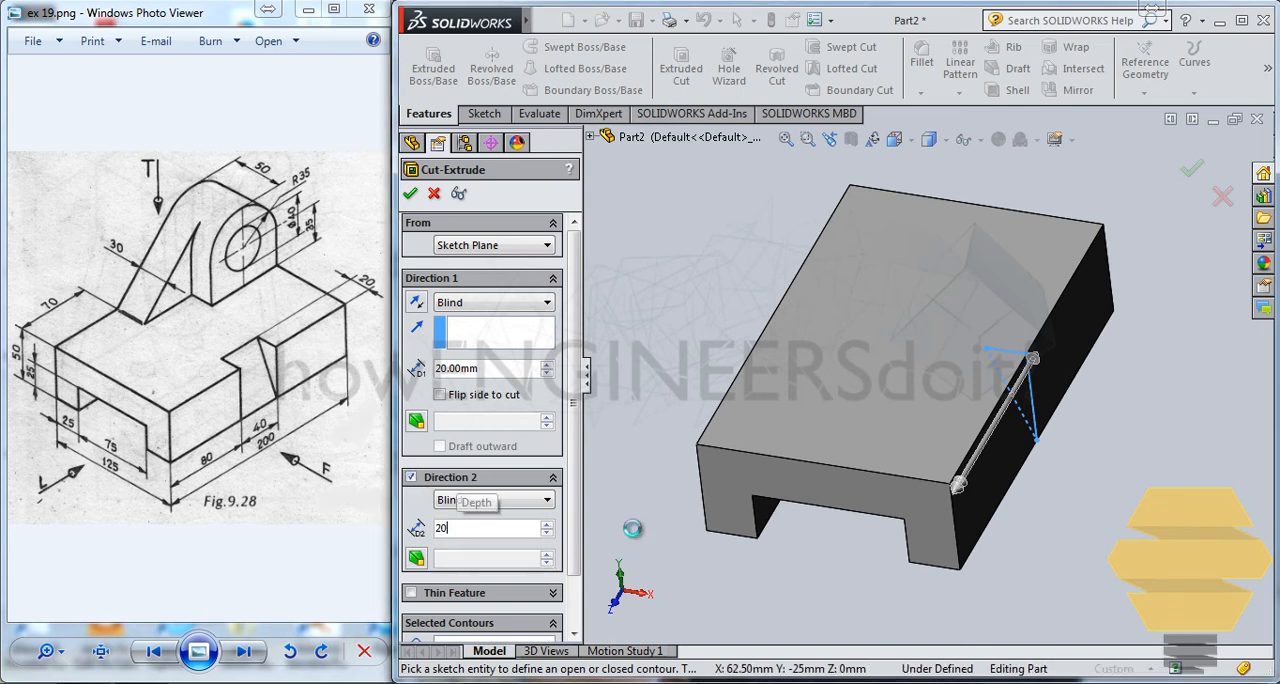
key("Return")
left_click(692, 393)
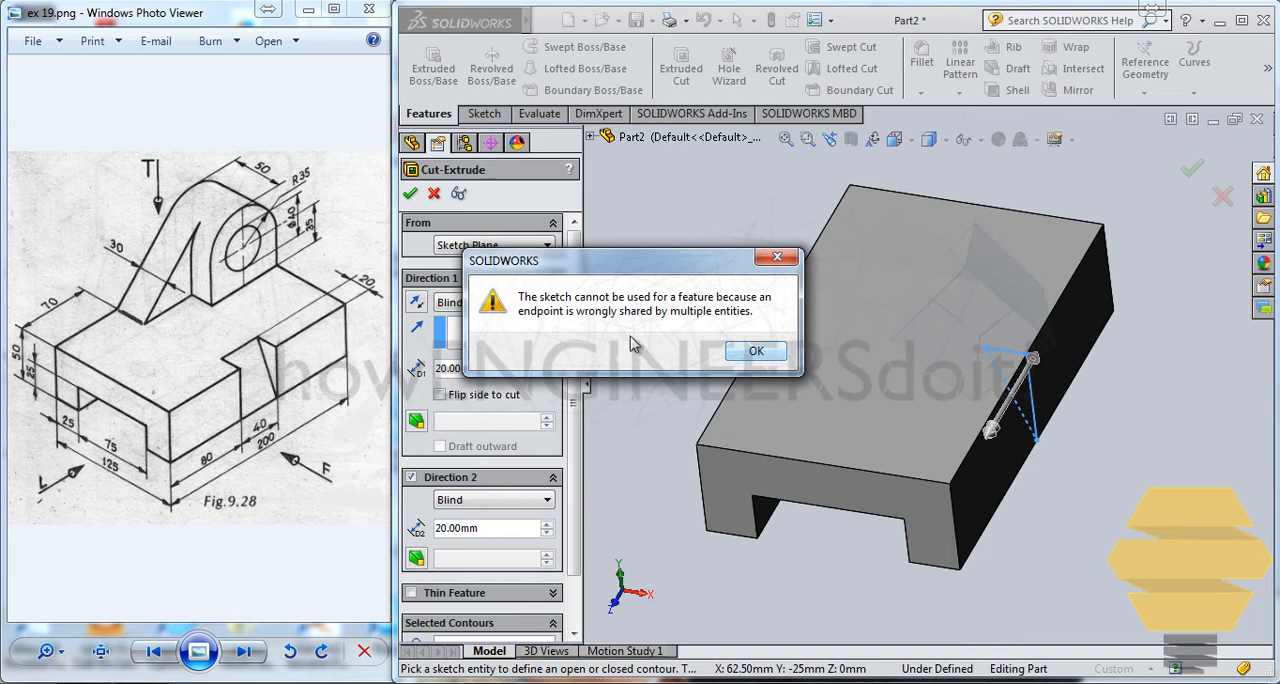
left_click(757, 353)
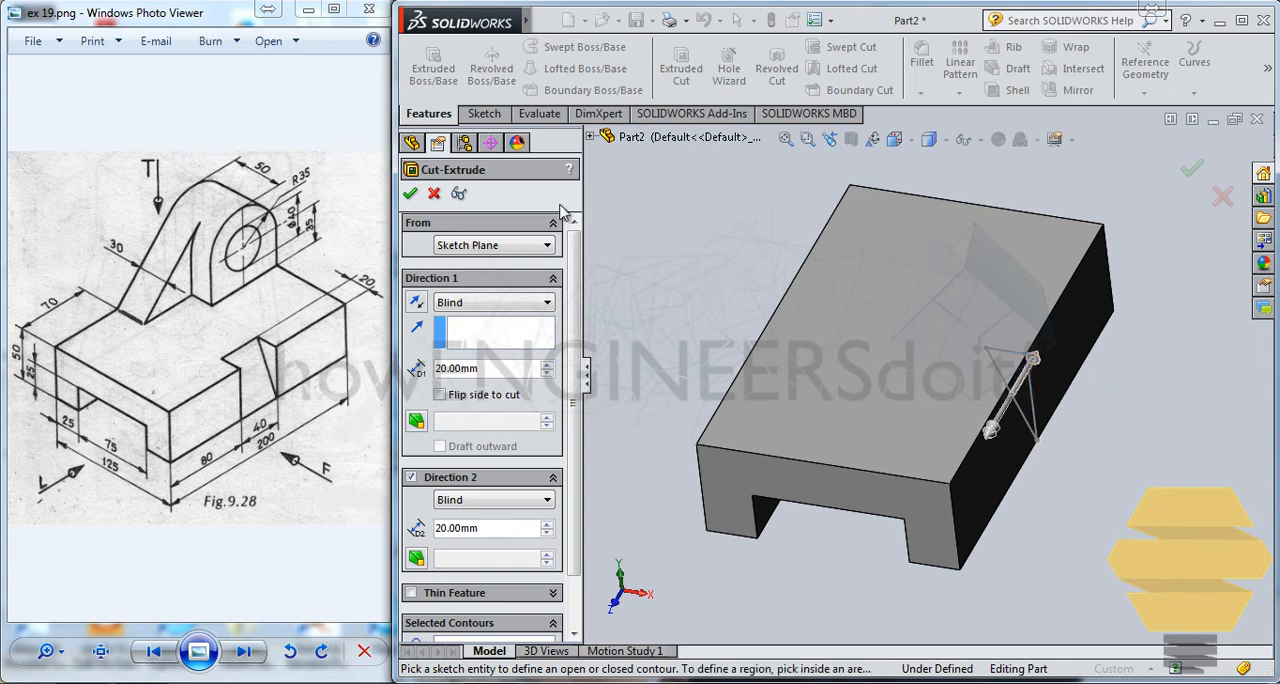
left_click(433, 195)
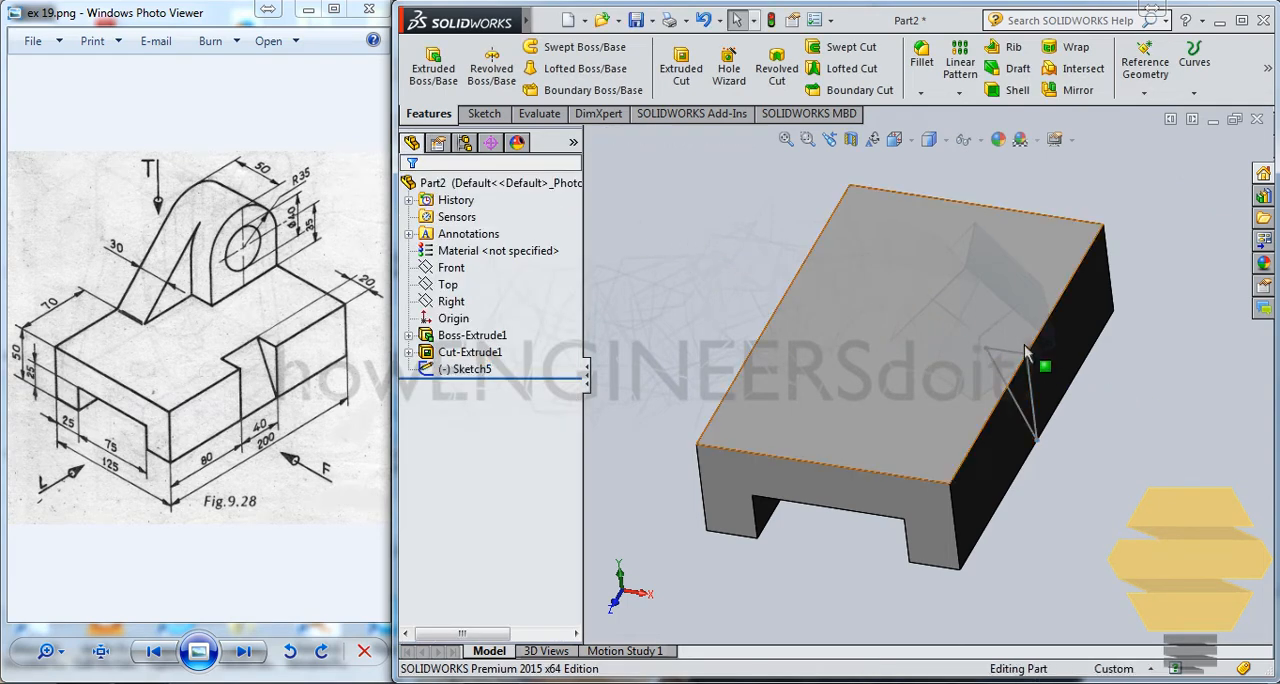
Step: Edit the triangle sketch and delete the tiny stray line segment at its upper outer corner
left_click(1034, 392)
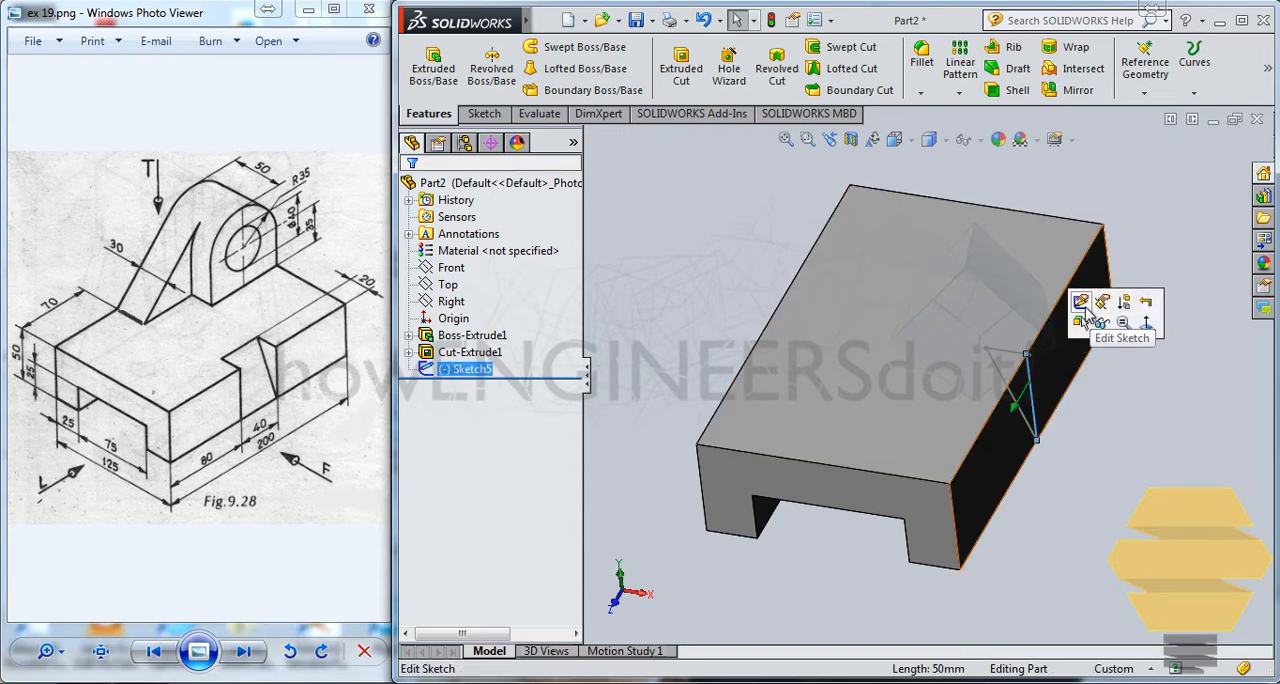
left_click(1081, 302)
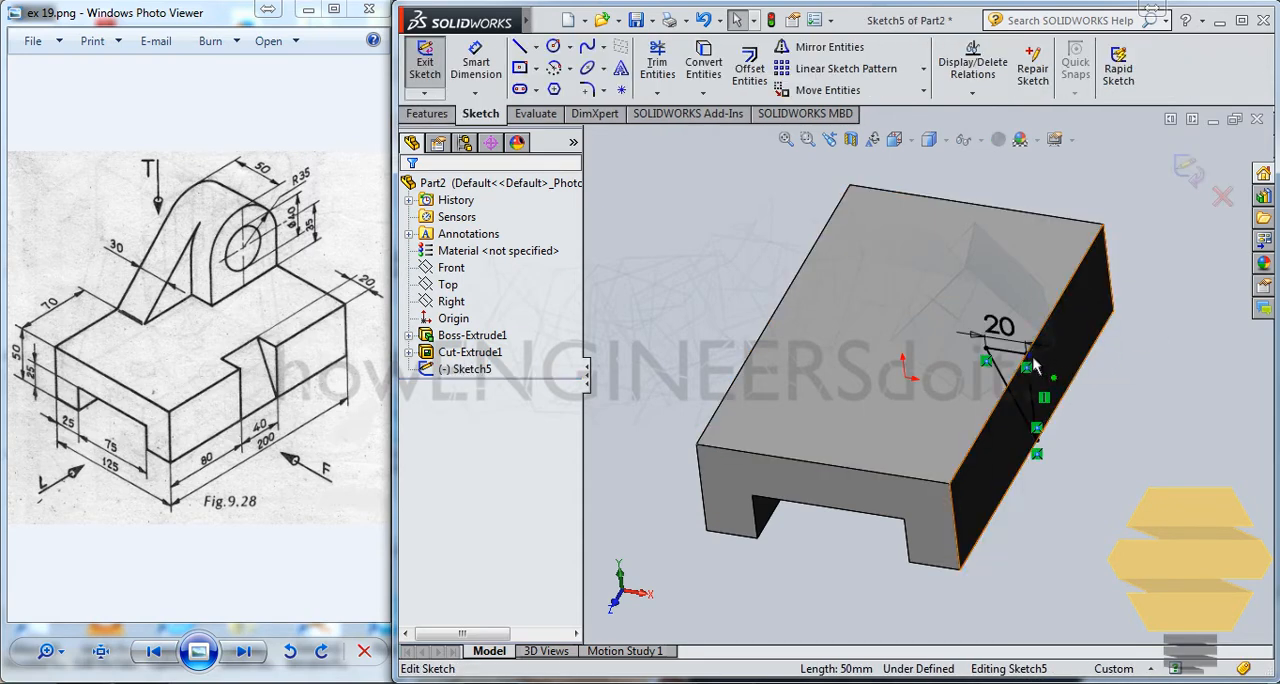
scroll(1033, 366, "down", 6)
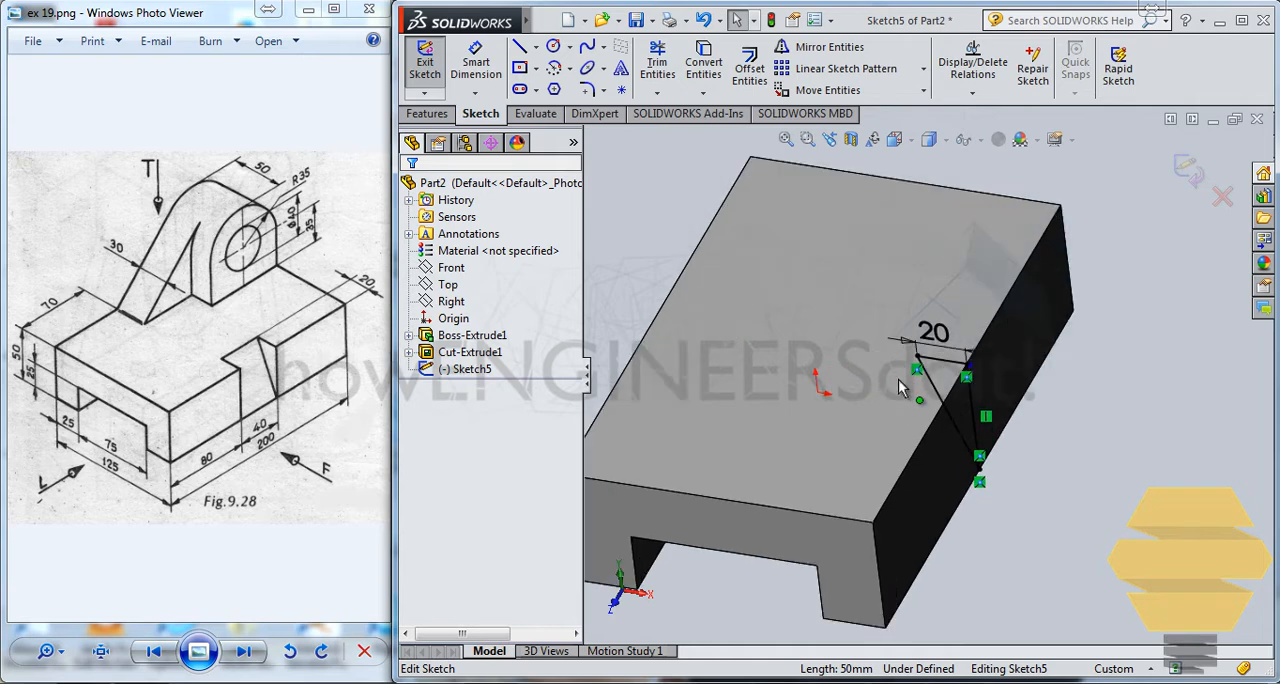
scroll(1008, 390, "down", 5)
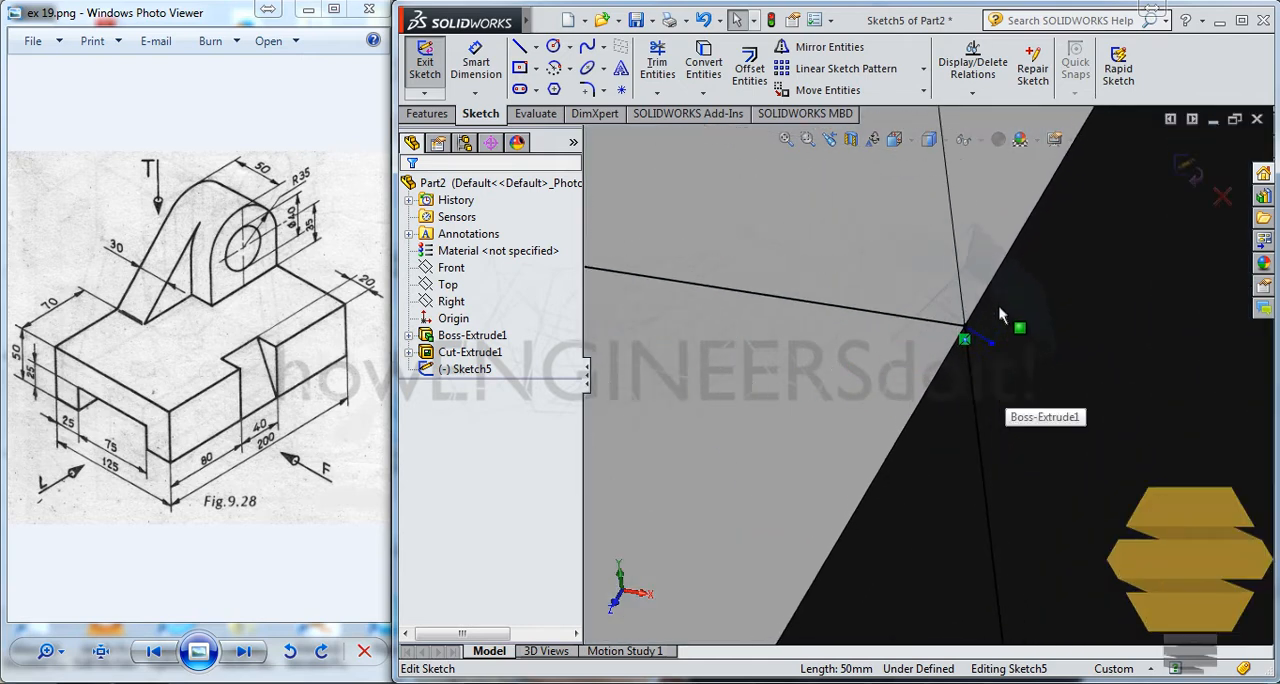
left_click(979, 341)
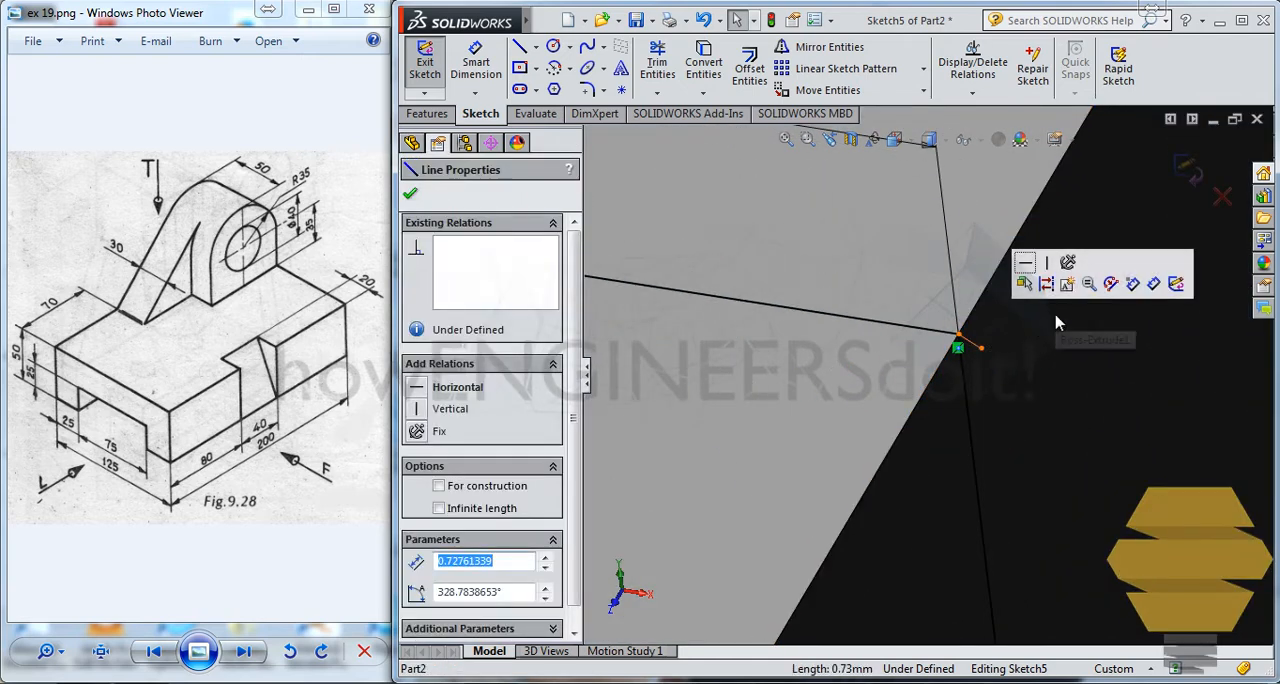
key("Delete")
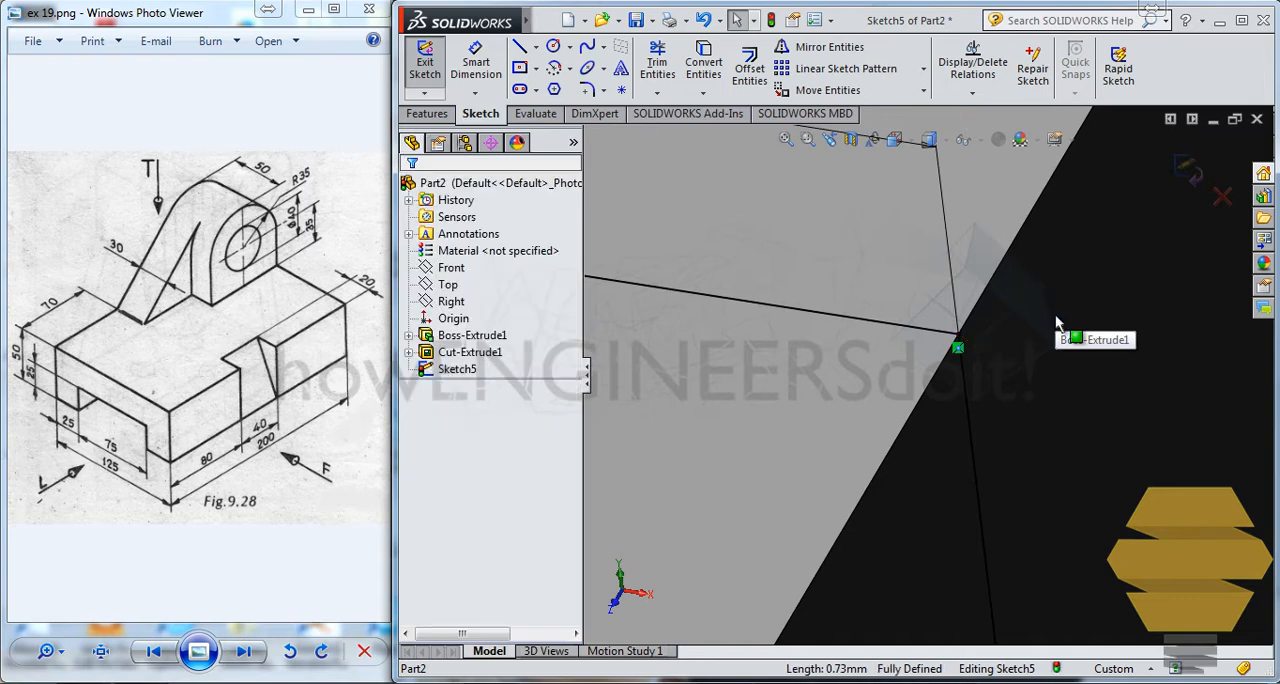
scroll(855, 367, "up", 4)
scroll(855, 367, "up", 6)
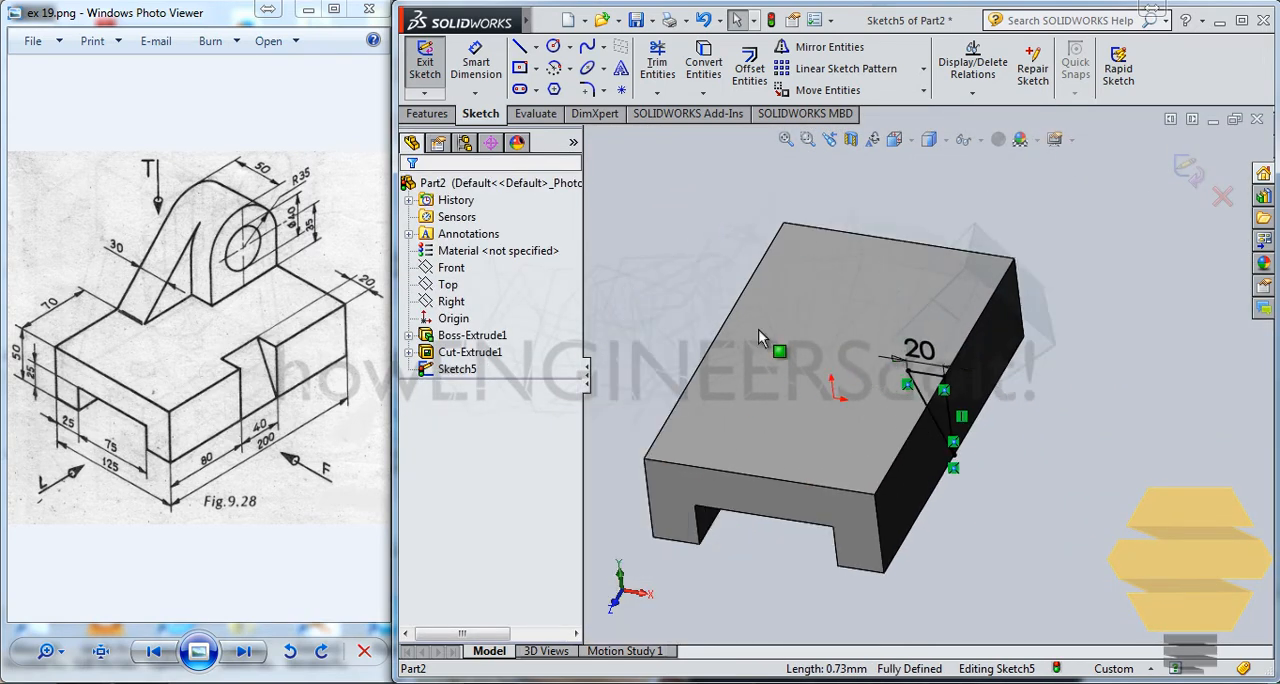
Step: Cut-extrude the triangle sketch through the block's side with a blind depth of 20 mm in both directions
left_click(427, 113)
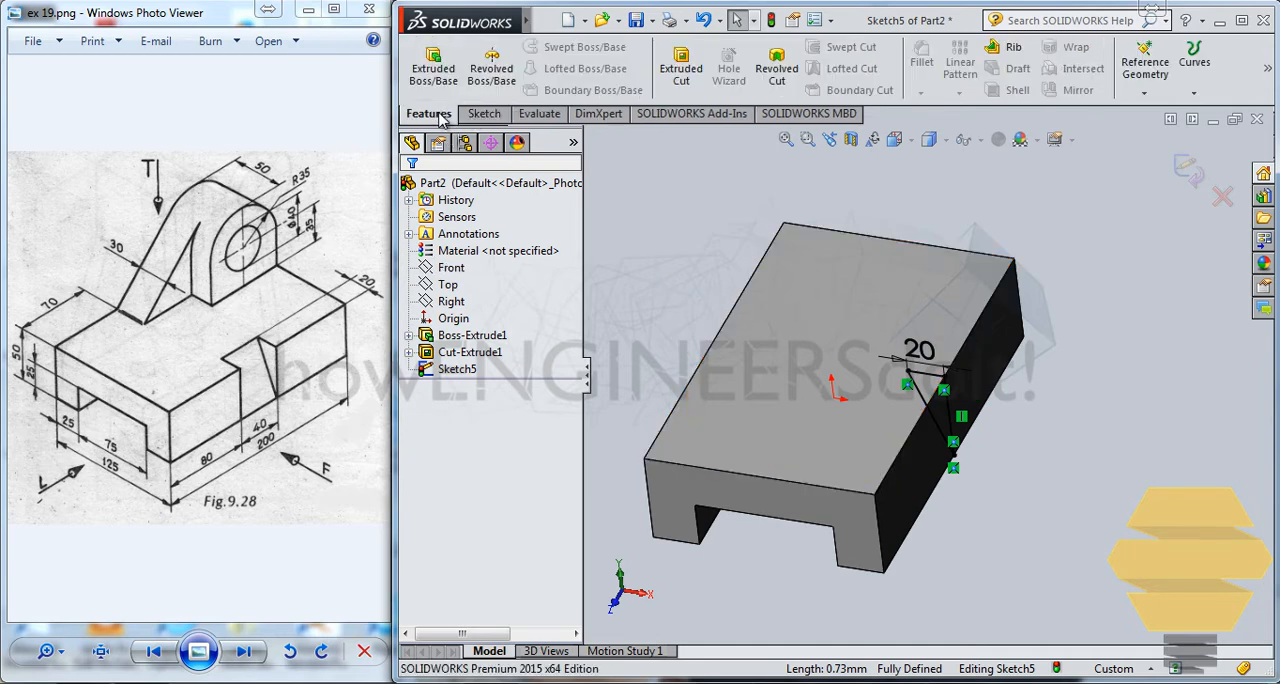
left_click(683, 70)
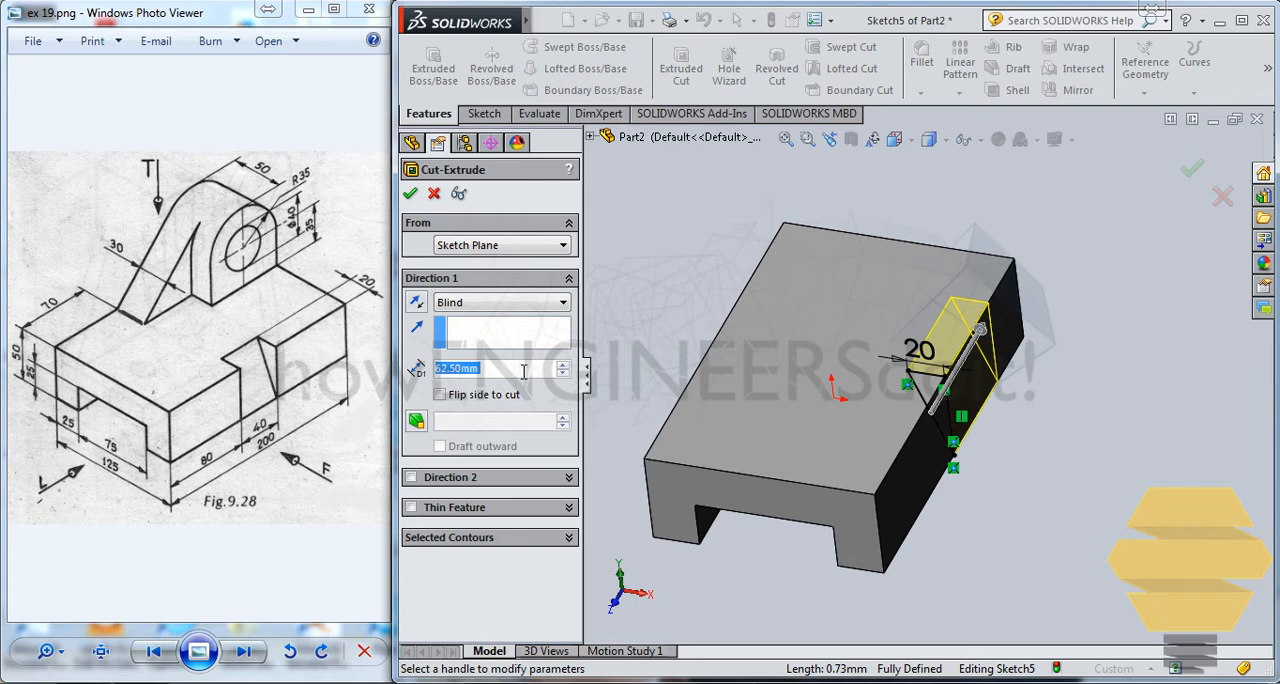
type("20")
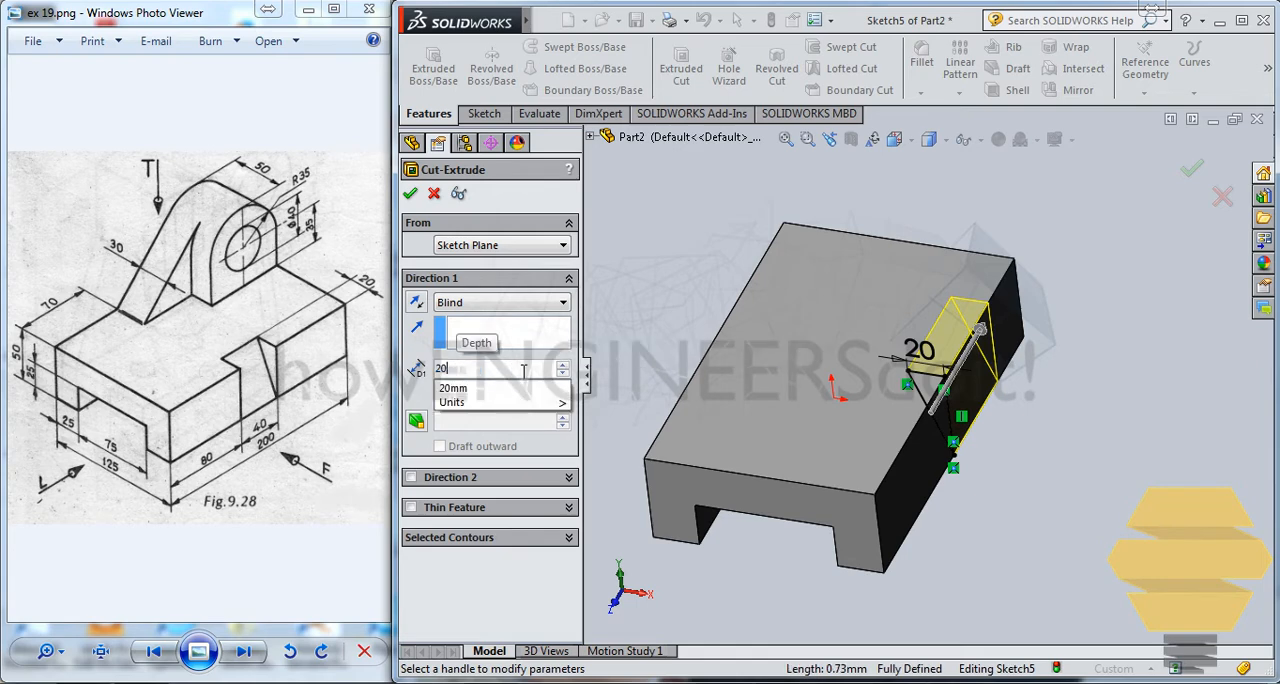
left_click(411, 480)
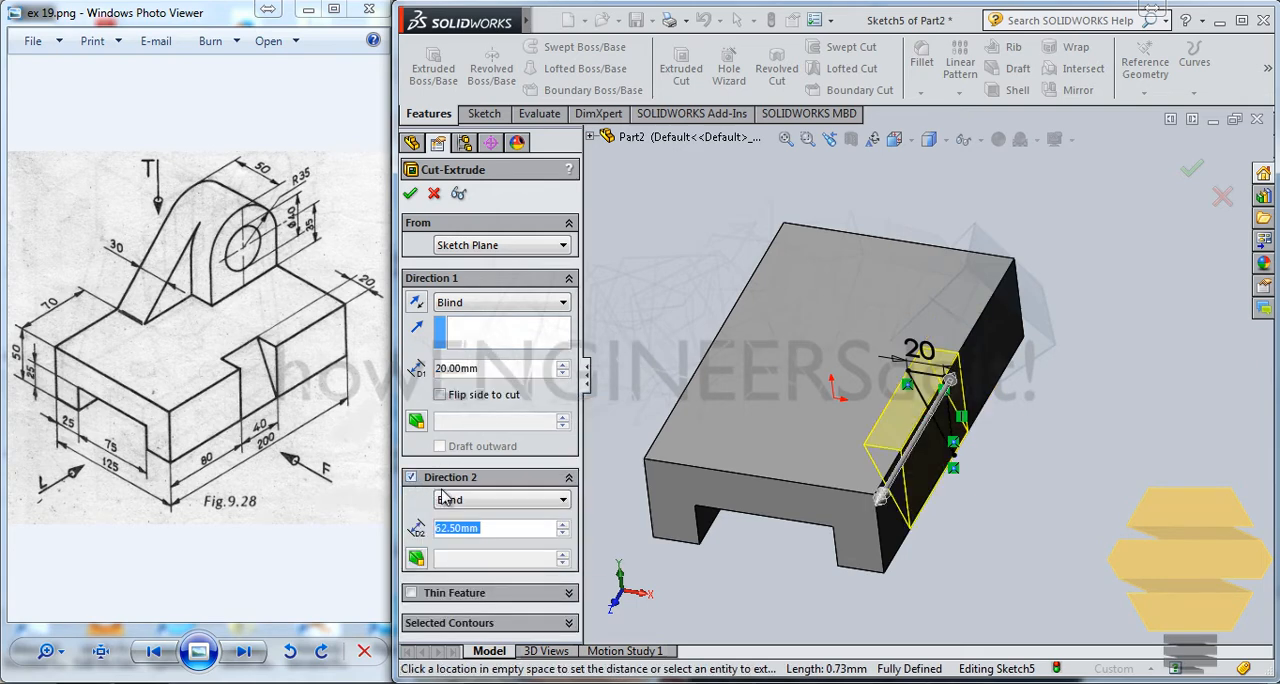
key("Return")
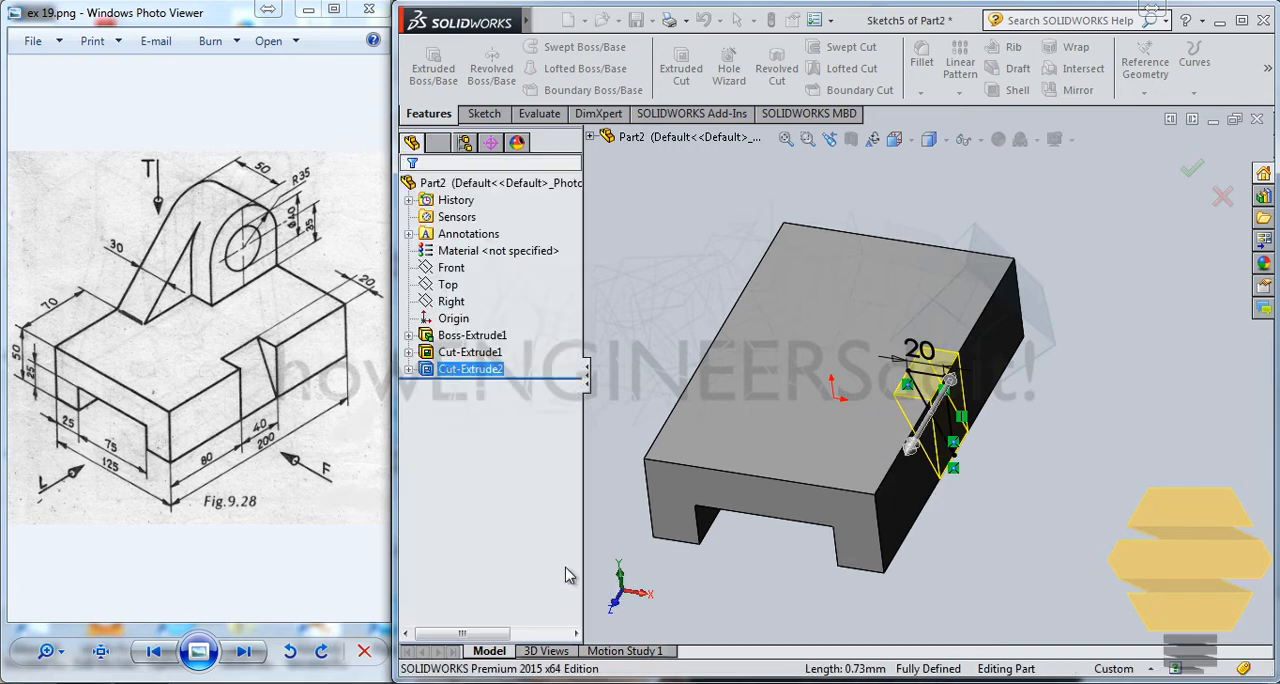
left_click(1117, 305)
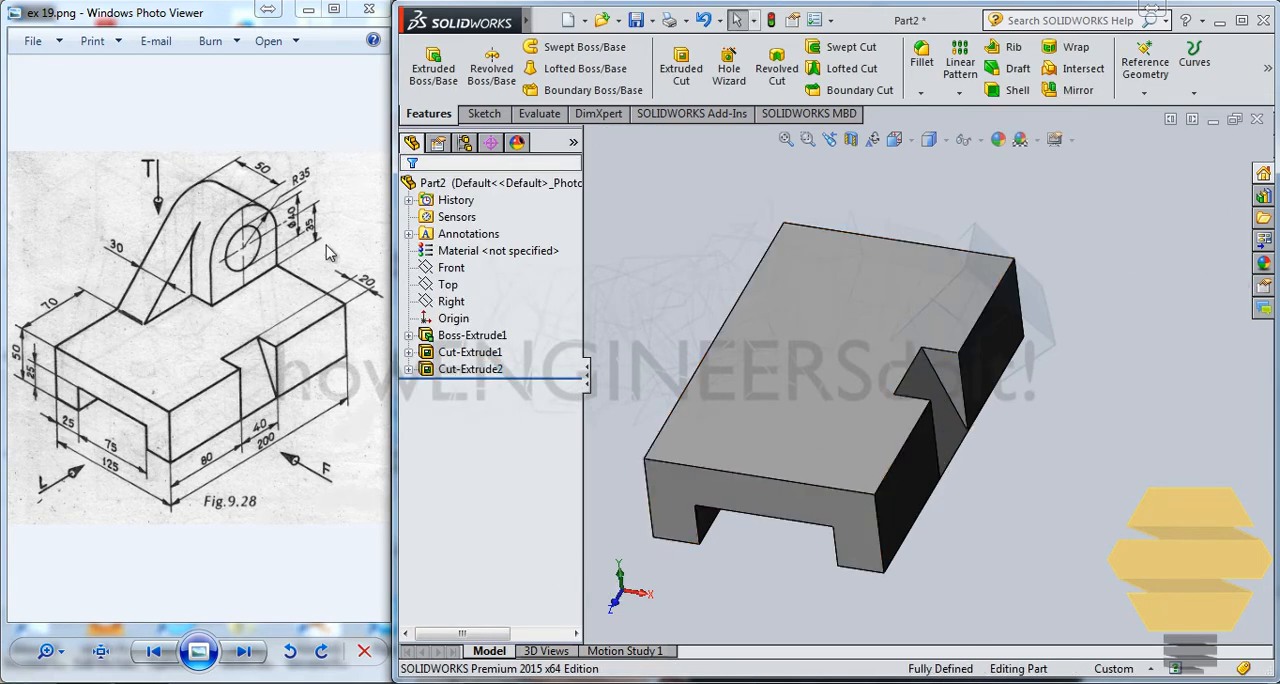
Step: Start a new sketch on the block's long side face opposite the triangular notch
middle_click_drag(772, 333, 690, 261)
left_click(690, 261)
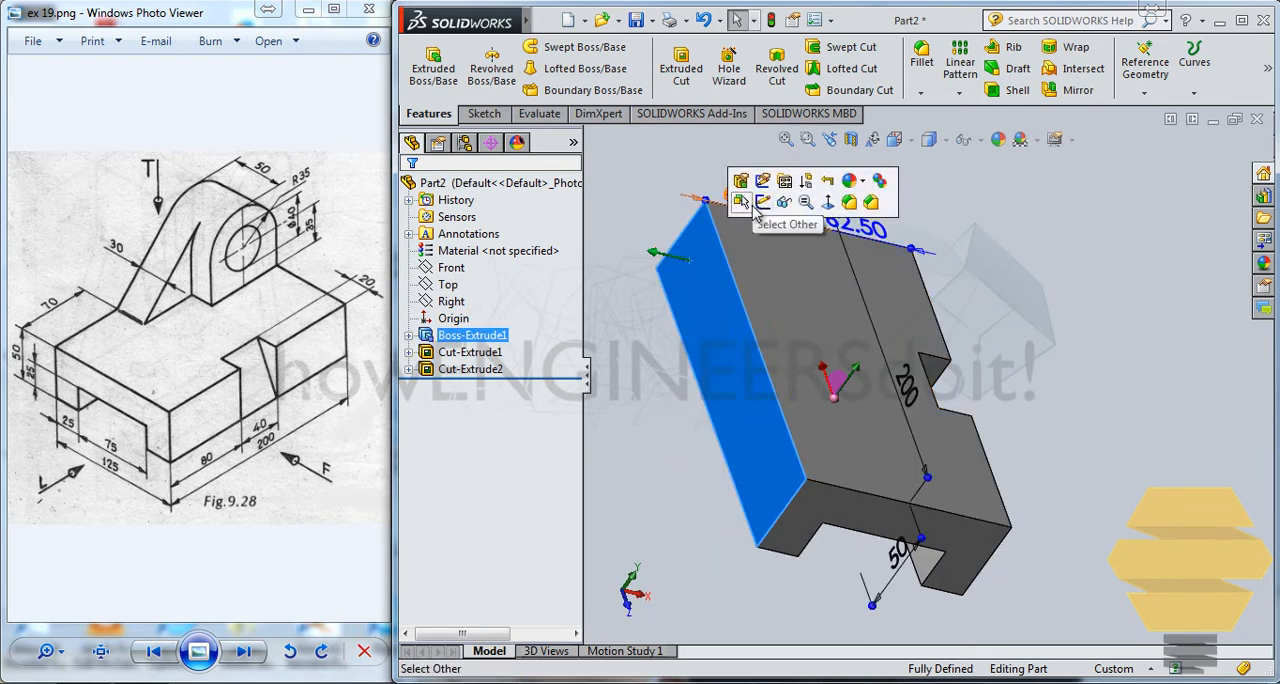
left_click(766, 207)
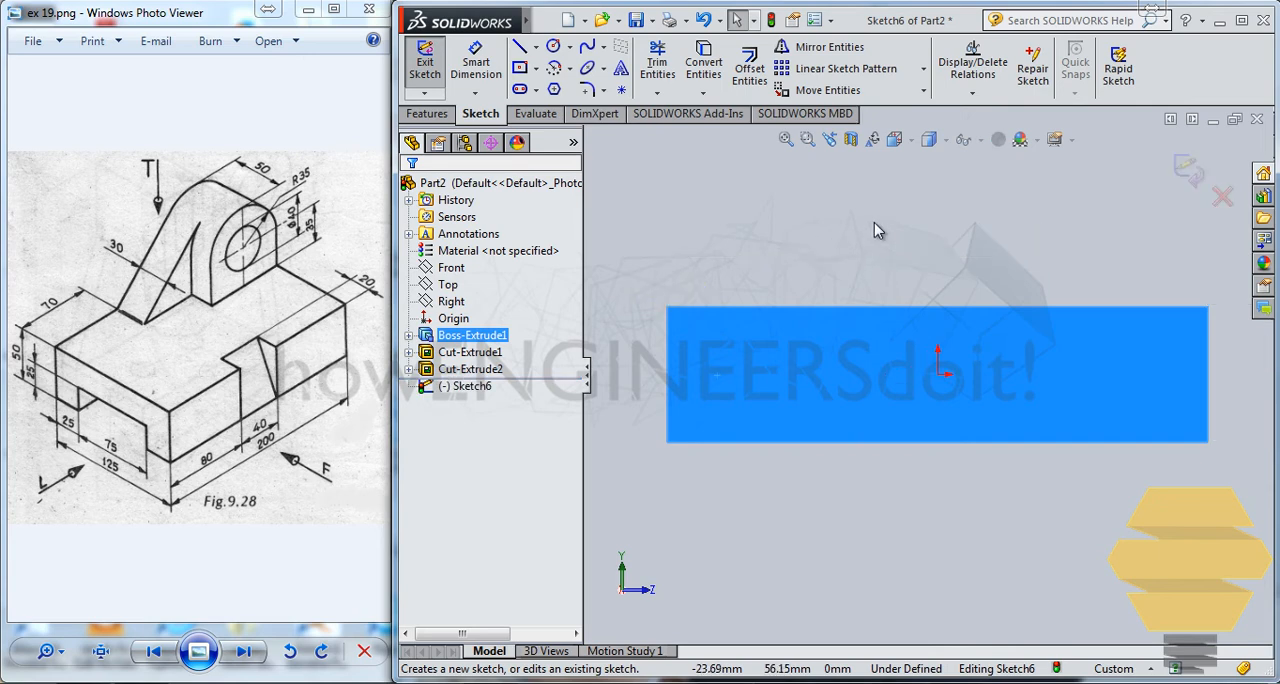
left_click(911, 143)
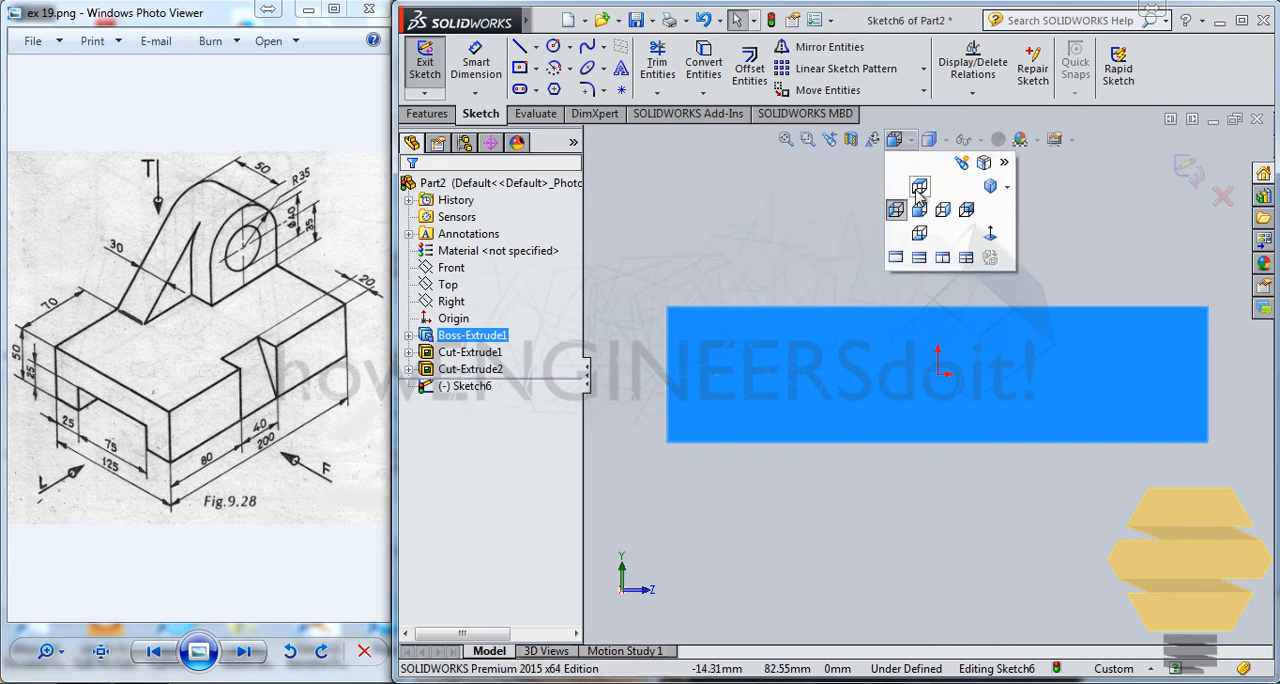
left_click(986, 234)
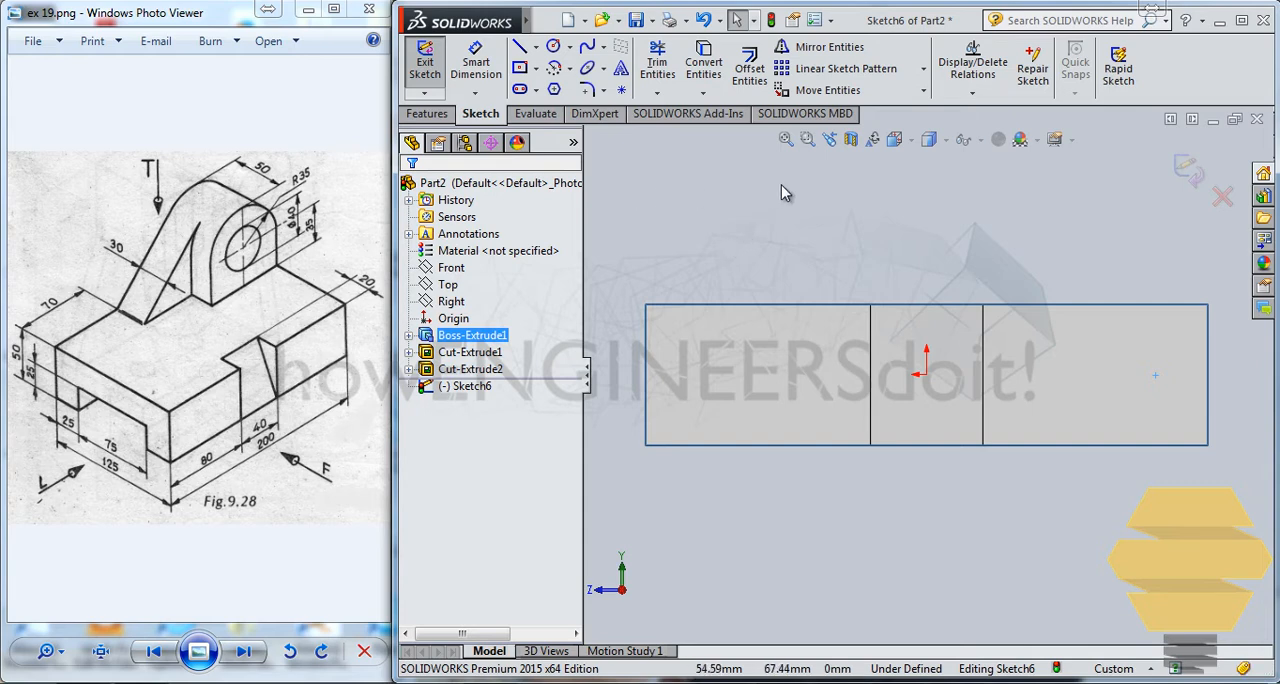
left_click(521, 51)
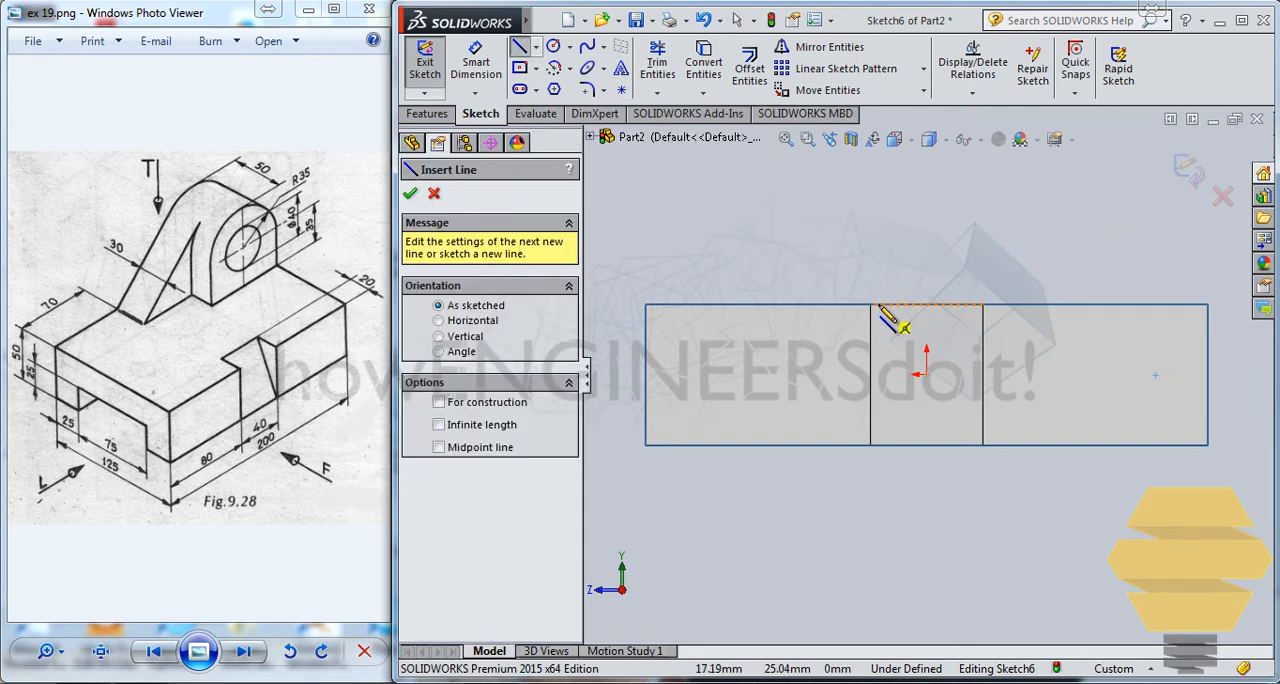
left_click_drag(879, 305, 879, 318)
key("Escape")
key("Escape")
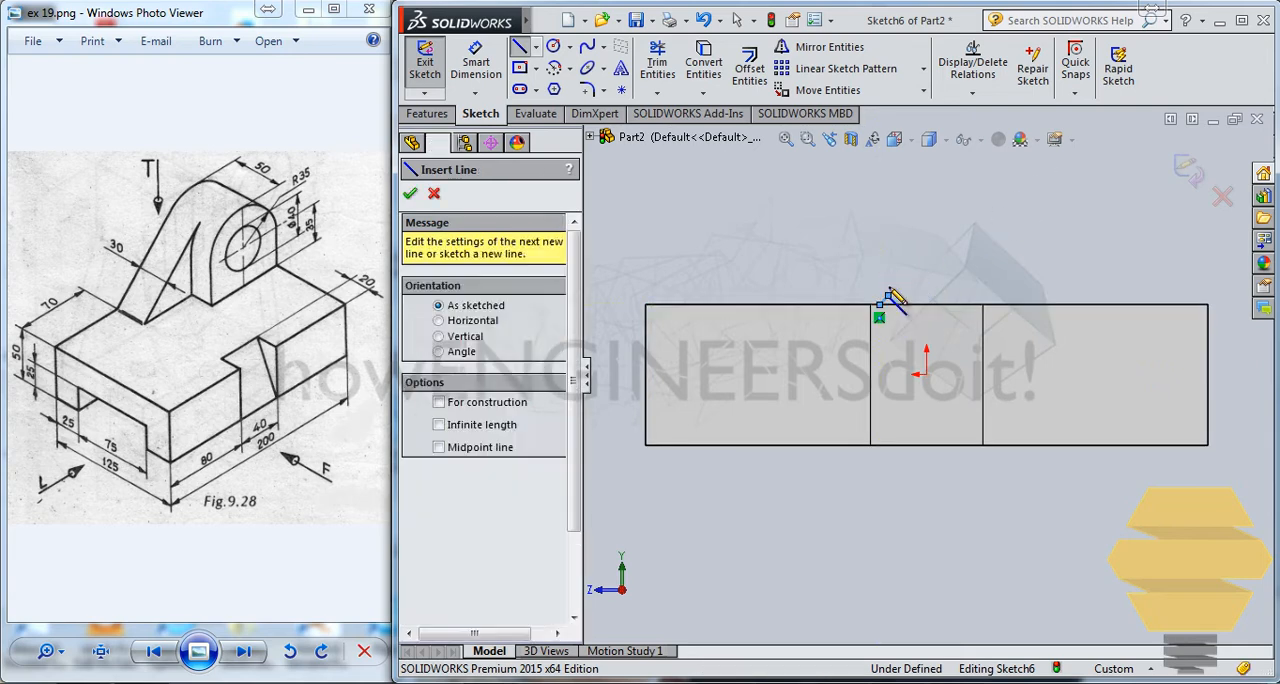
left_click(887, 298)
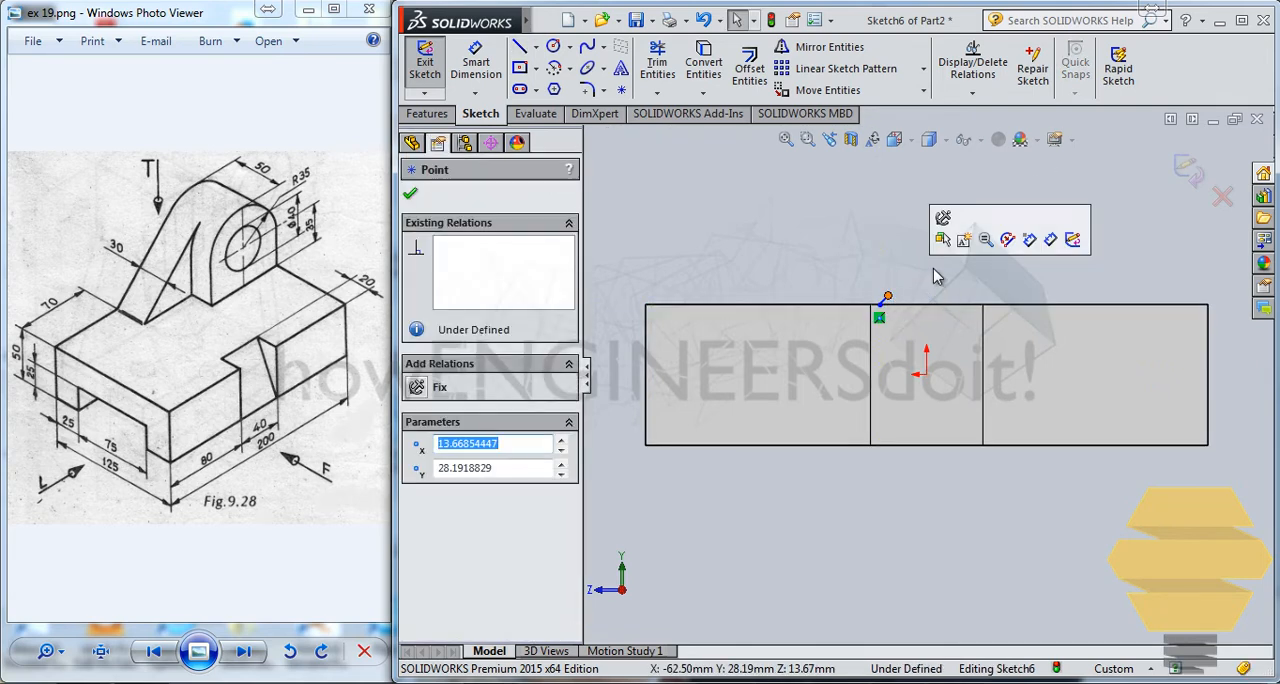
key("Delete")
left_click(756, 352)
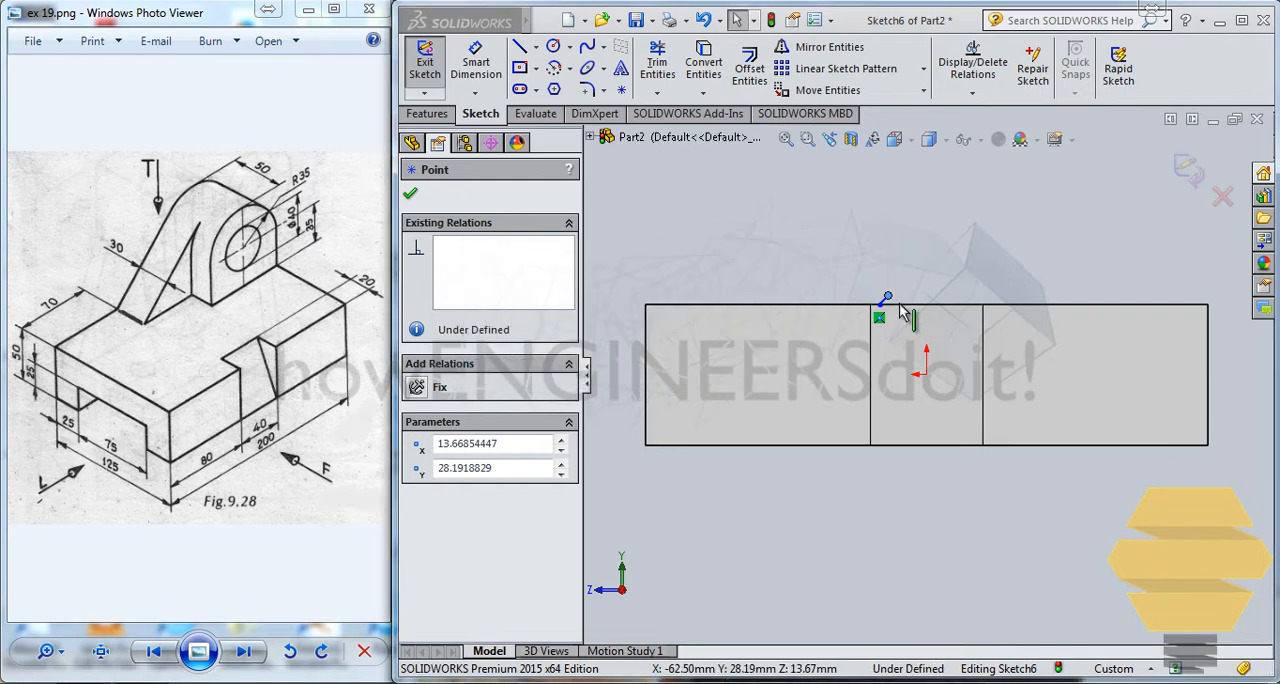
scroll(884, 301, "down", 2)
key("Escape")
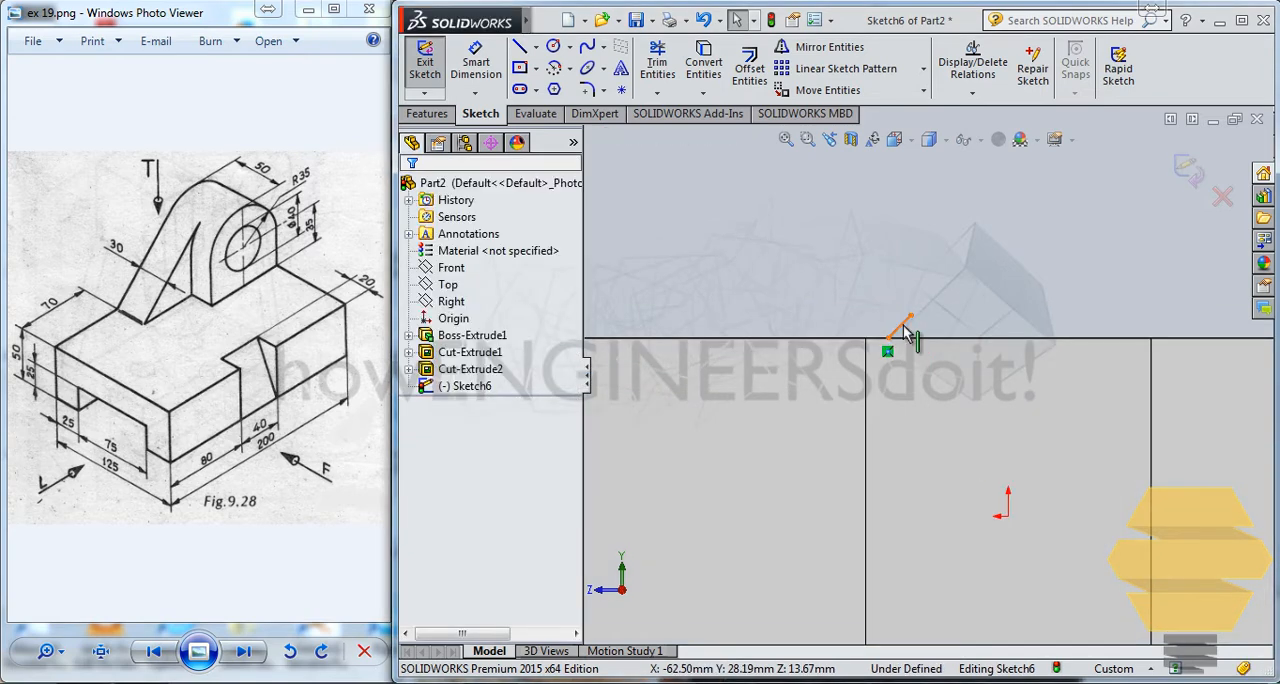
left_click(903, 325)
key("Delete")
scroll(1008, 333, "up", 2)
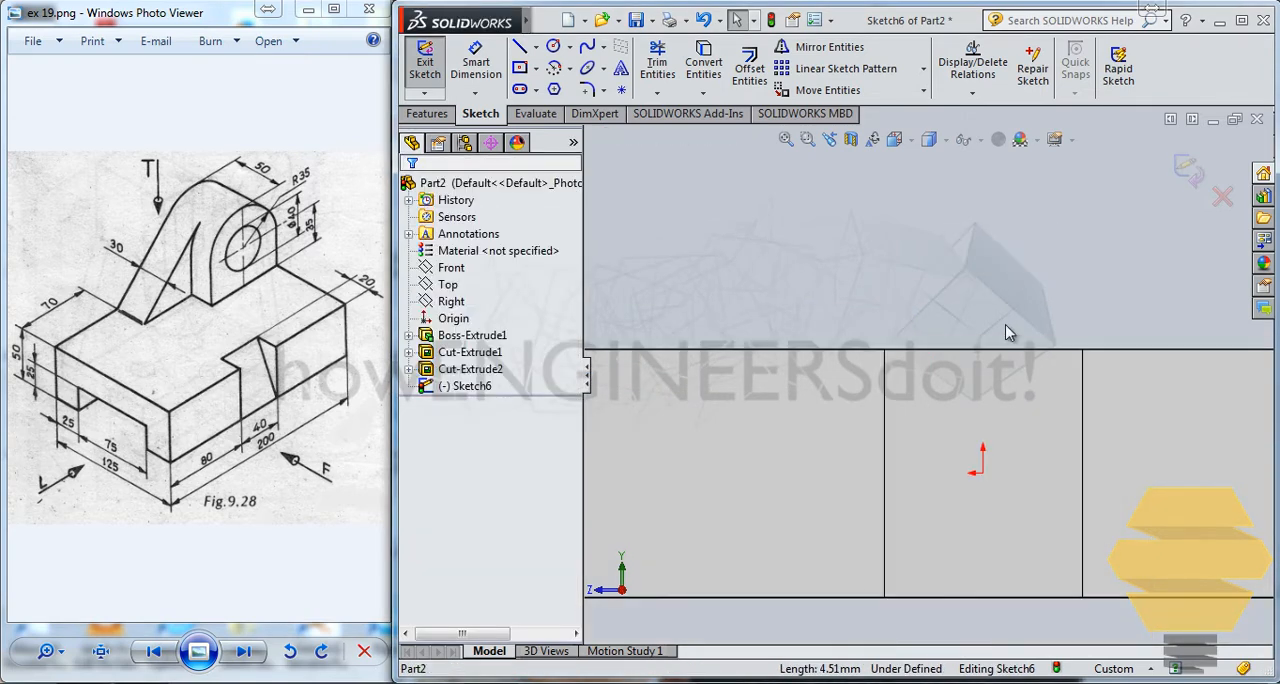
scroll(1008, 333, "up", 3)
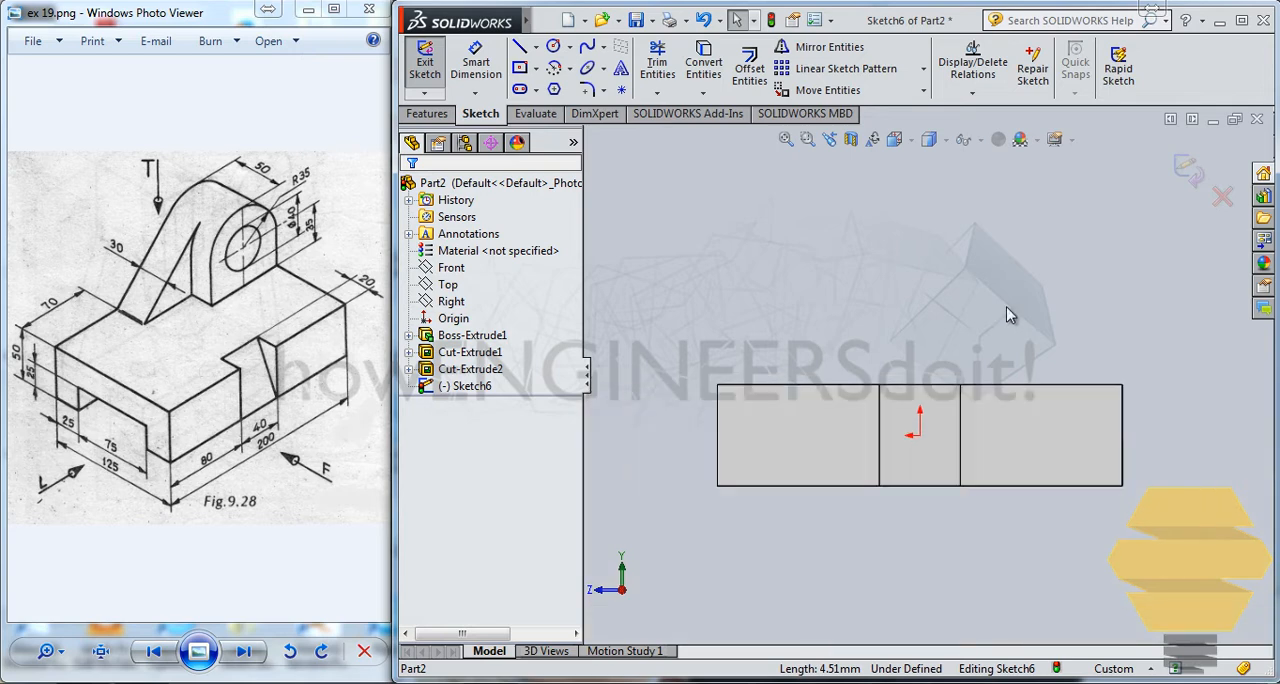
Step: Sketch a circle about 64 mm in diameter above the block, near its end on the side without the origin
scroll(1011, 290, "down", 2)
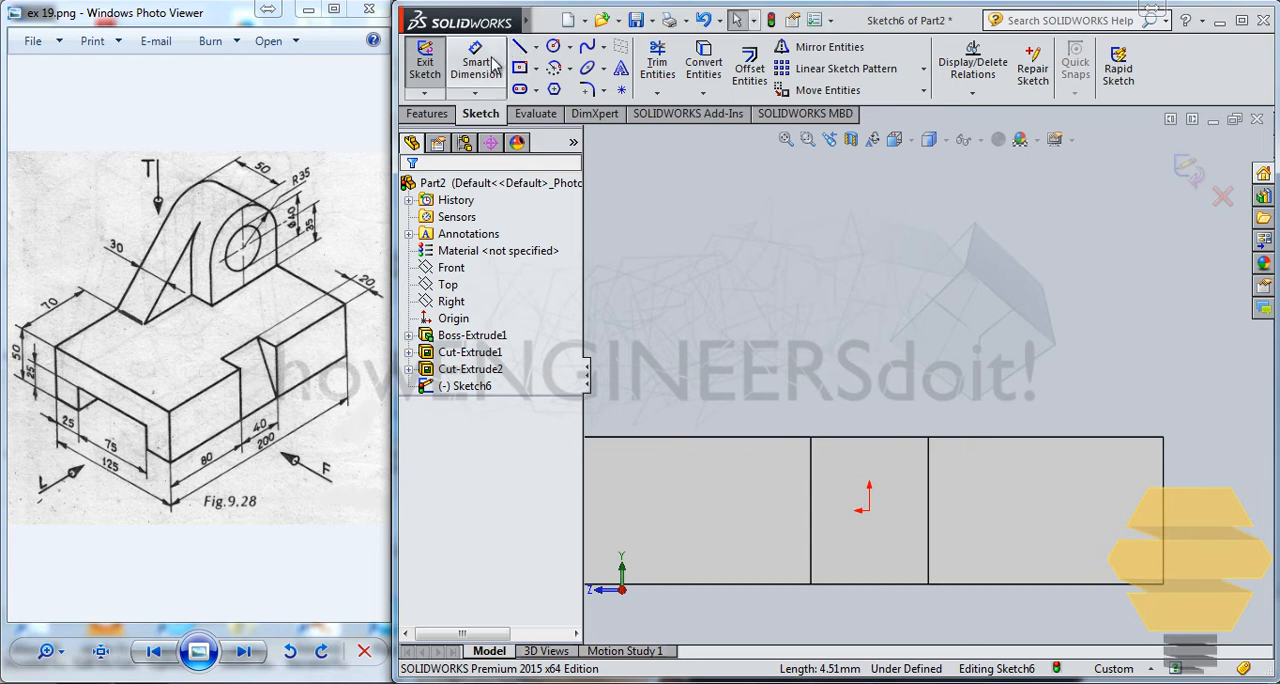
left_click(551, 50)
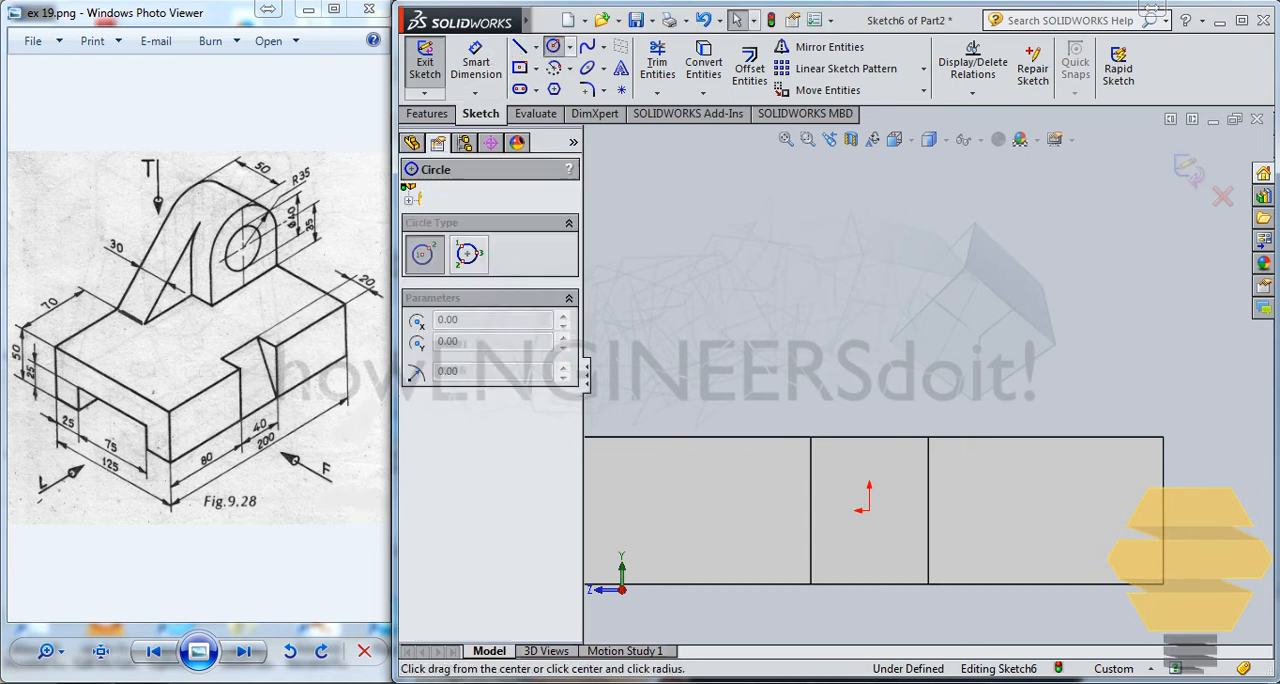
left_click(1043, 253)
key("Escape")
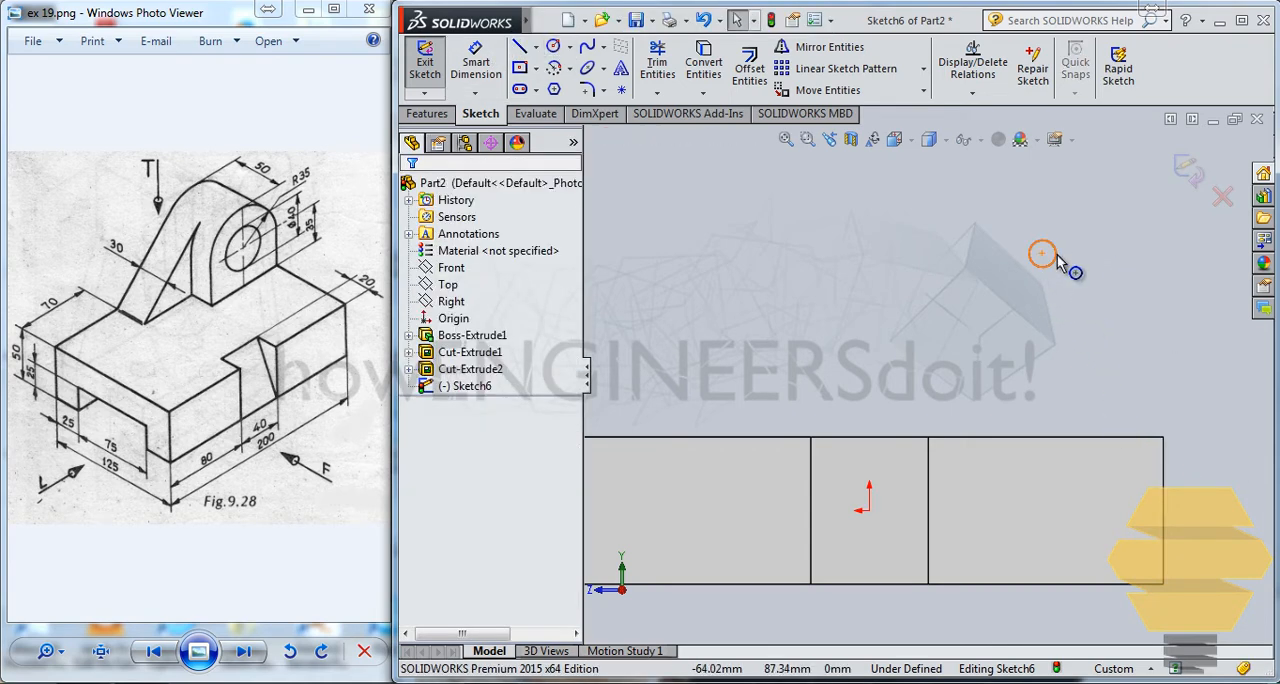
left_click(1060, 259)
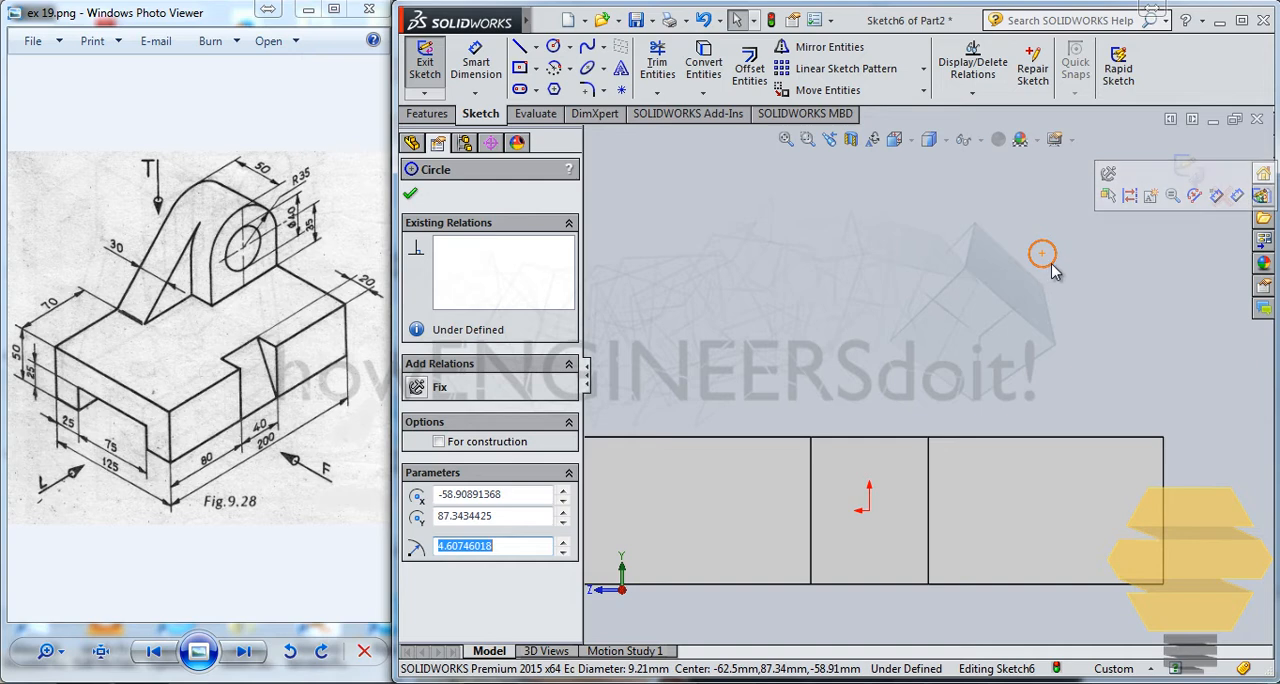
left_click_drag(1052, 270, 1100, 330)
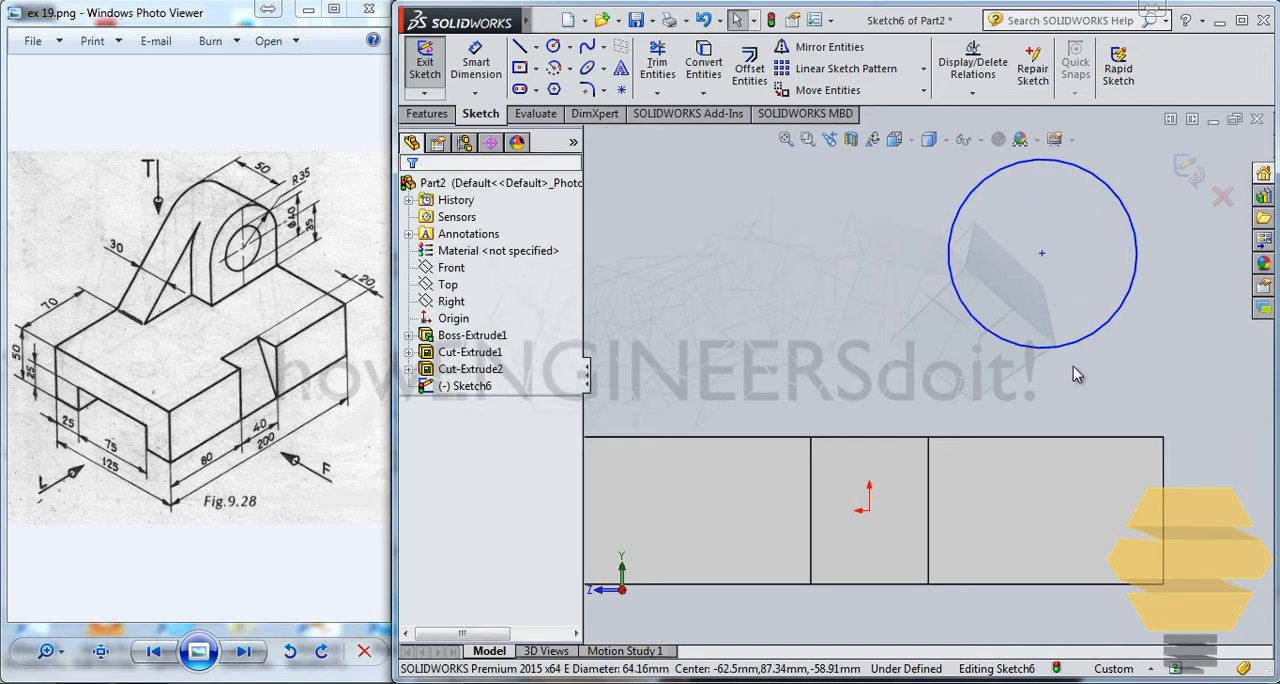
Step: Draw a vertical line up from the block's upper corner and make it tangent to the circle
left_click(522, 48)
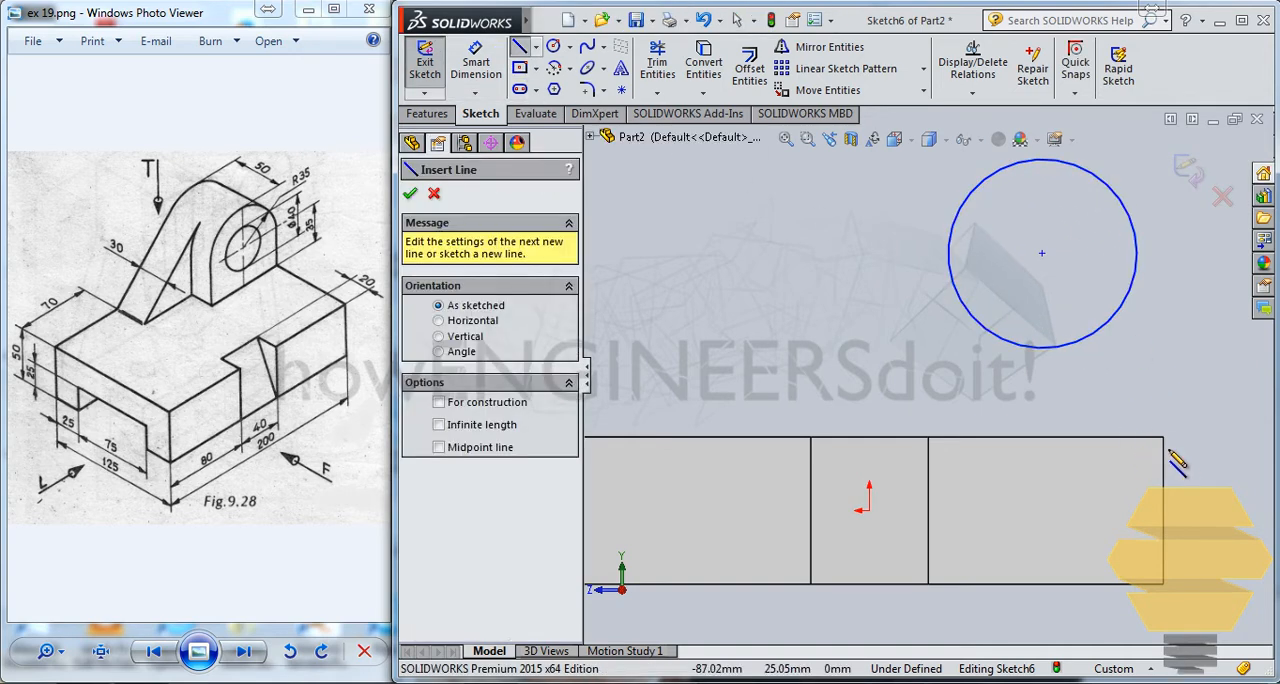
mouse_move(1164, 436)
left_mouse_down()
mouse_move(1175, 200)
mouse_move(1164, 193)
left_mouse_up()
key("Escape")
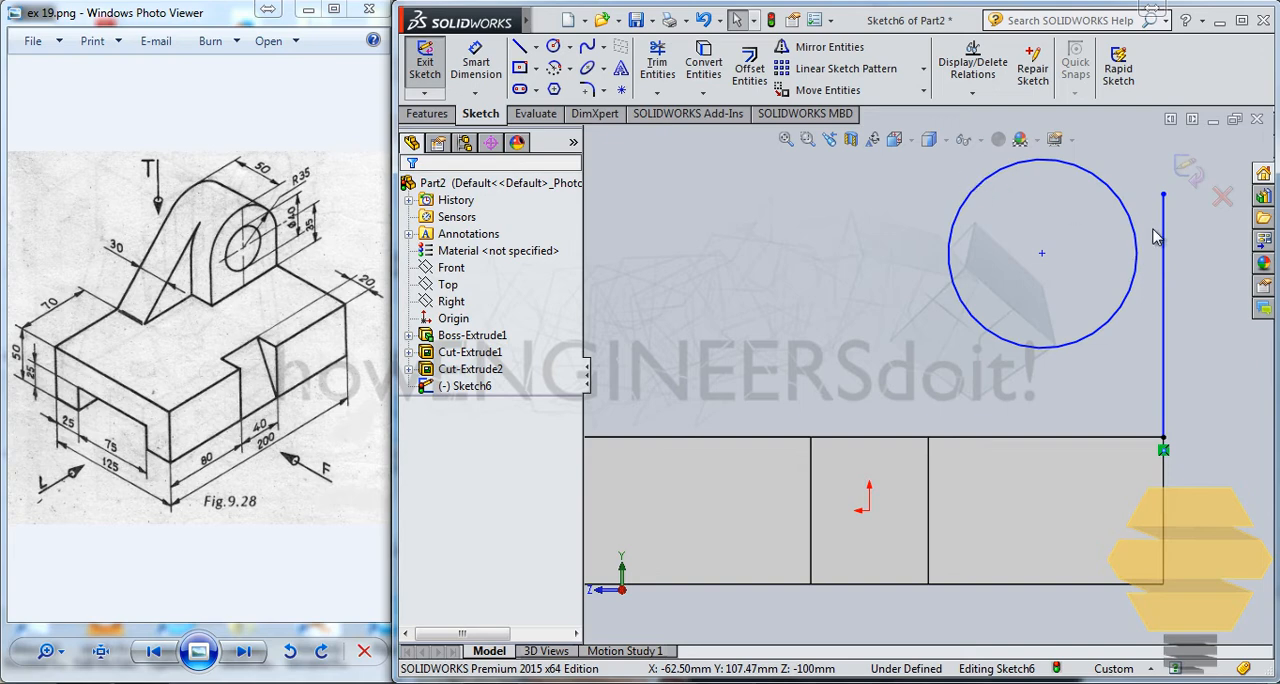
left_click(1162, 236)
left_click(1133, 232, "ctrl")
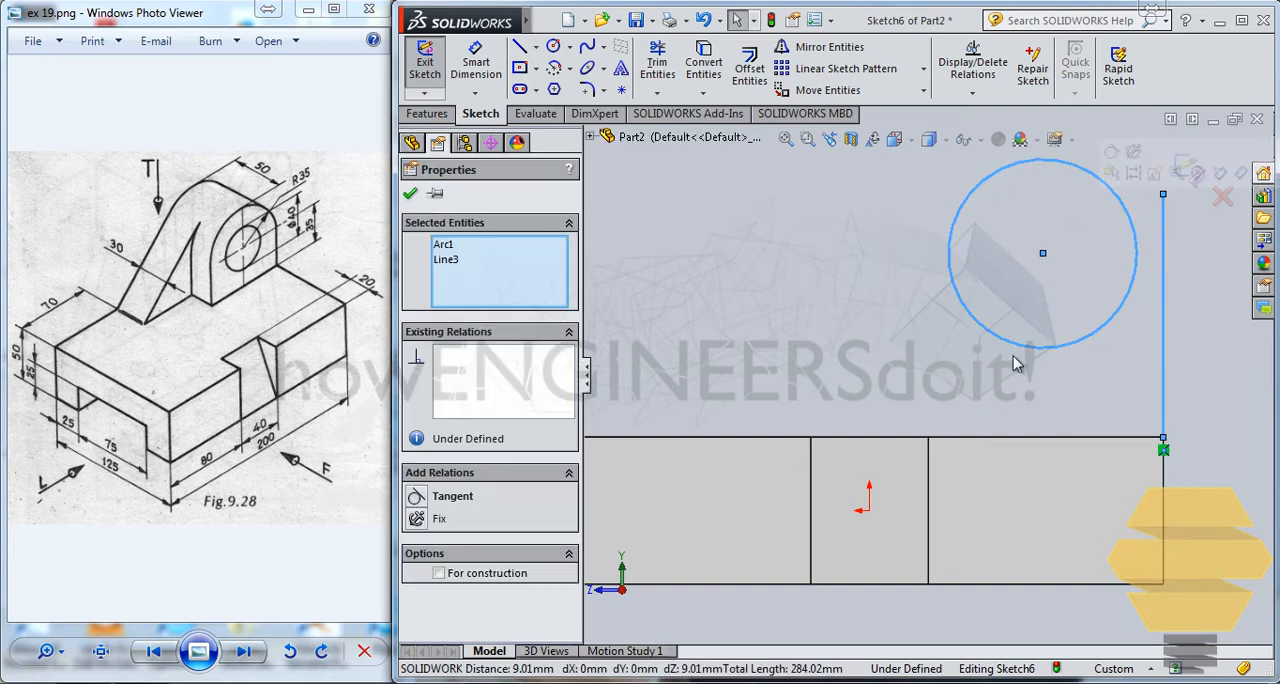
left_click(420, 497)
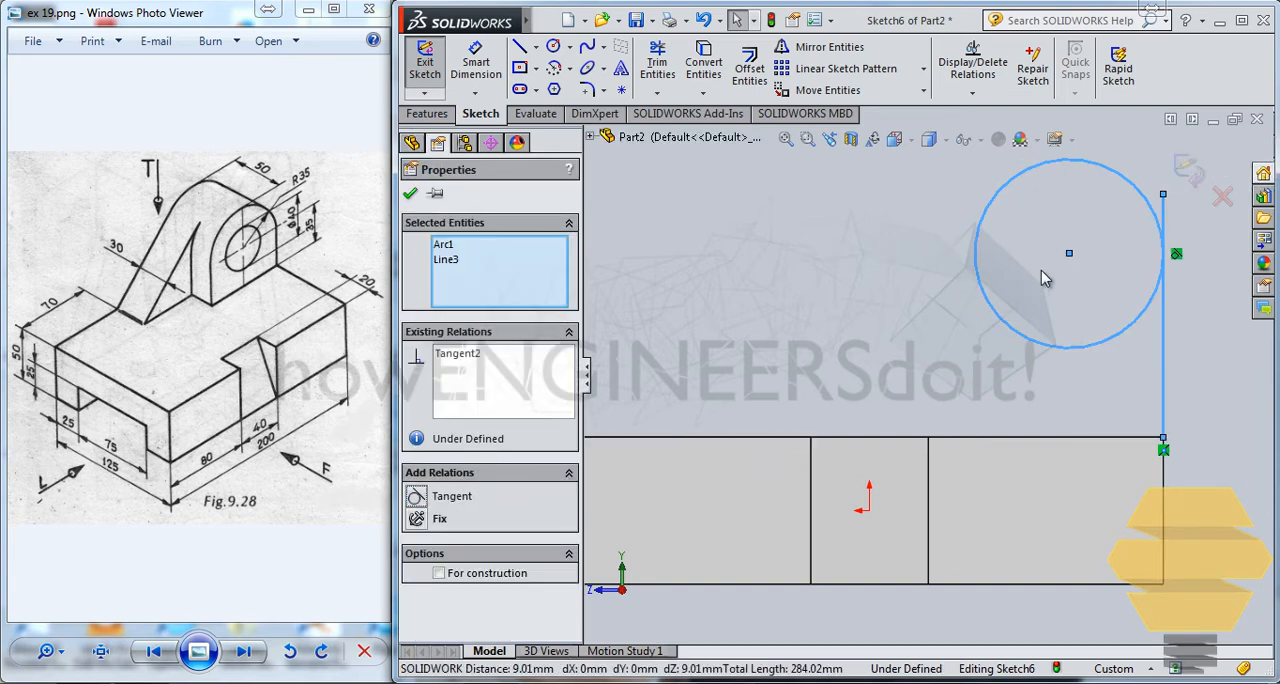
left_click(822, 202)
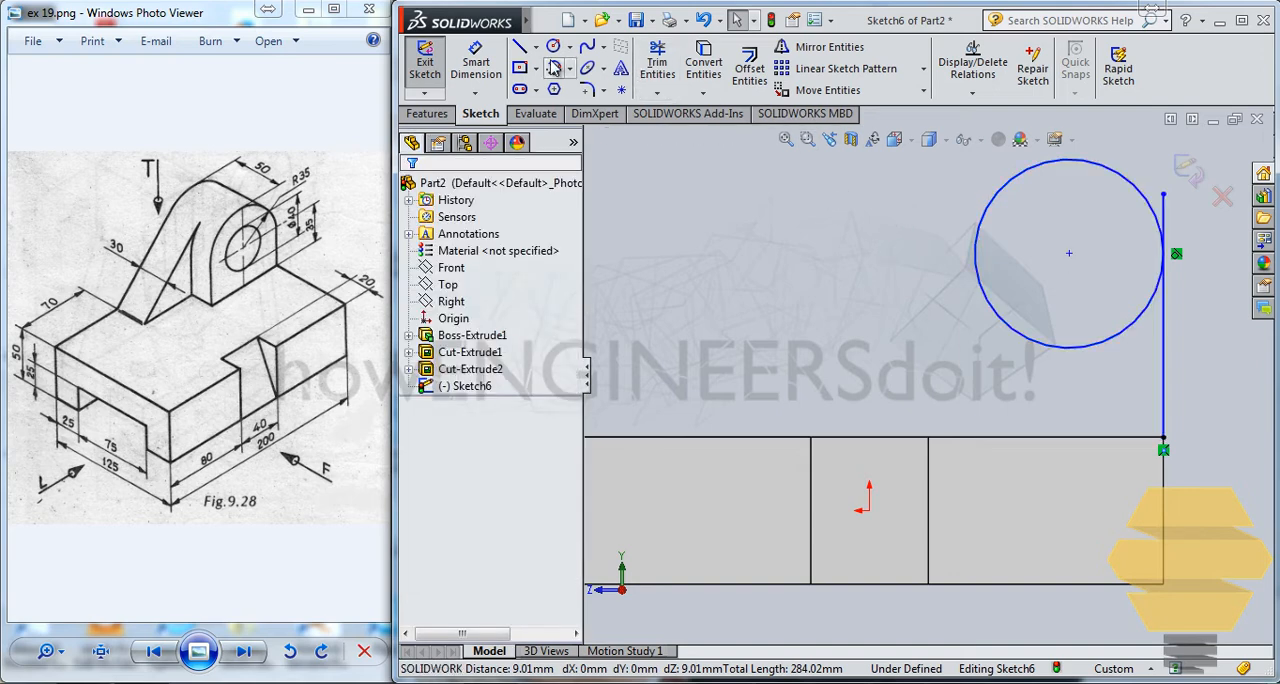
Step: Draw a slanted line about 115 mm long tangent to the circle, ending on the block's top edge, and continue along that edge to the corner
left_click(519, 47)
left_click(1011, 158)
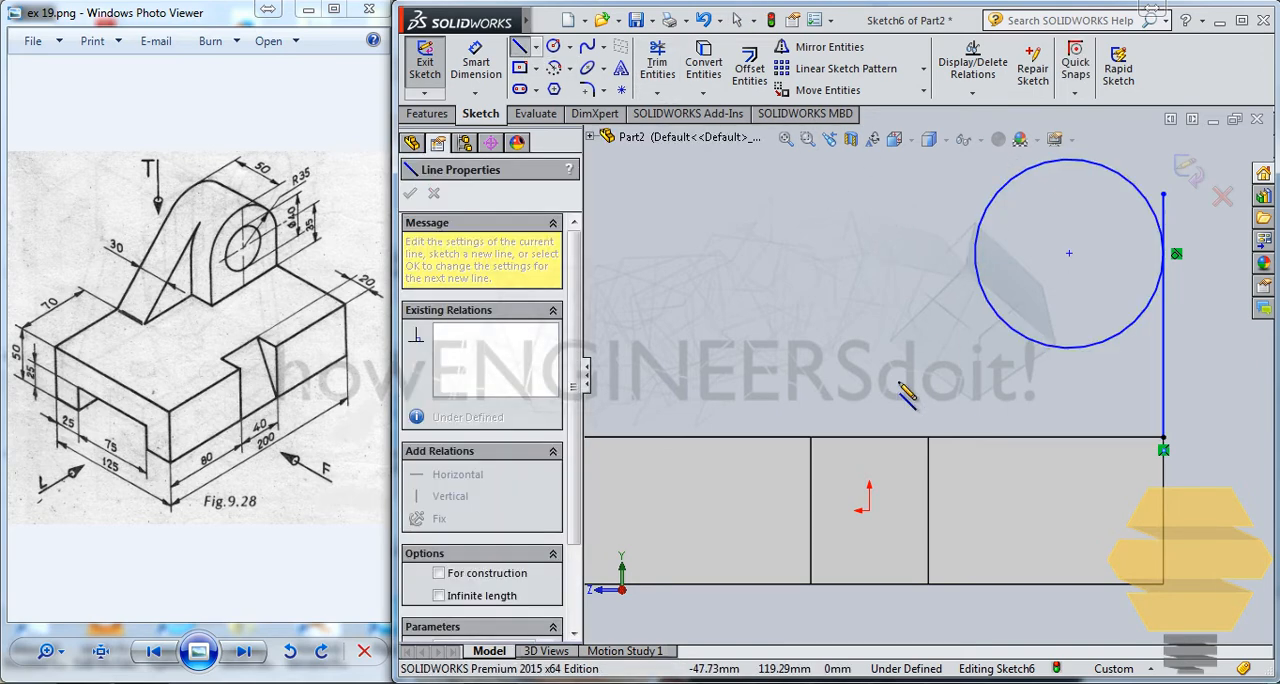
left_click(821, 438)
left_click(1163, 437)
key("Escape")
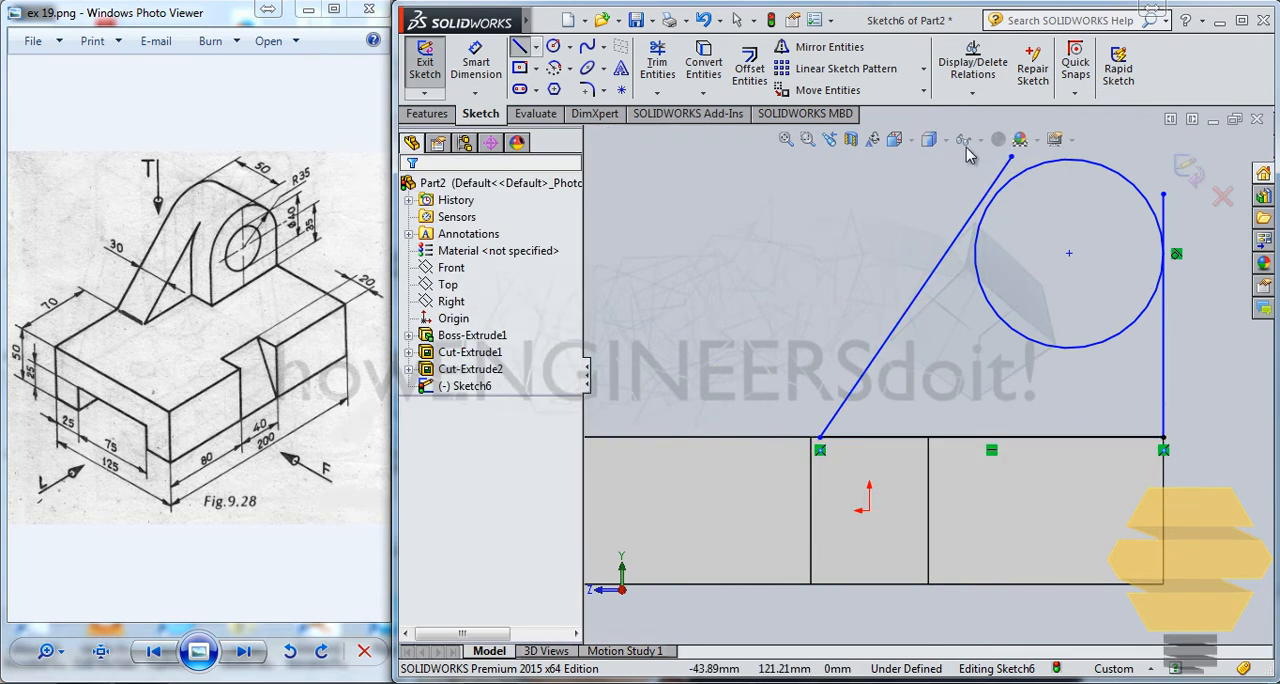
left_click(970, 226)
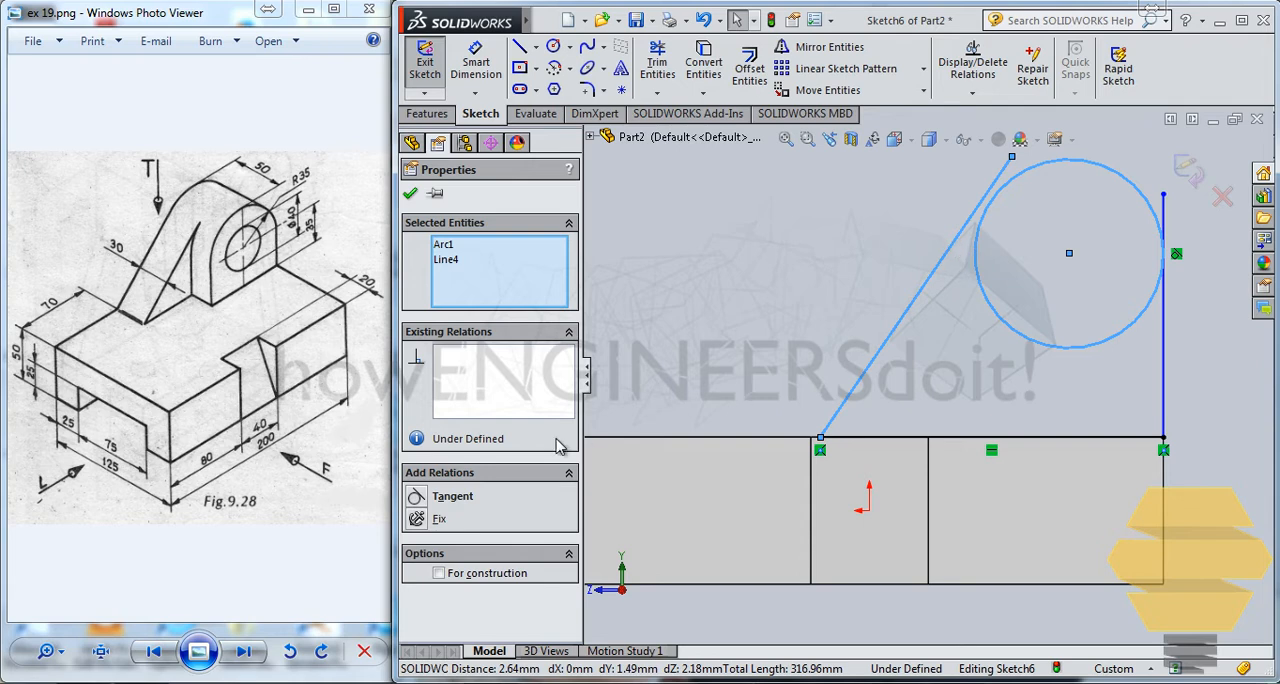
left_click(814, 188)
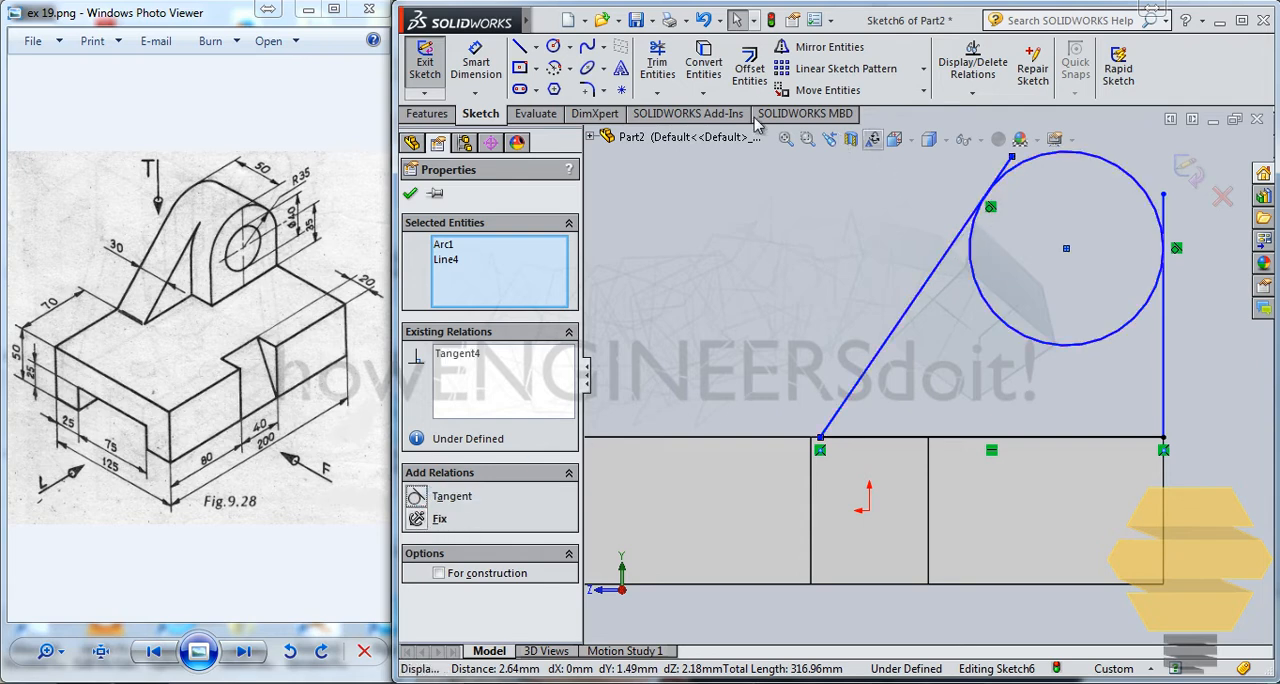
Step: Trim the line ends beyond the tangent points and the lower part of the circle, leaving a closed lug outline
scroll(1022, 210, "up", 2)
scroll(1010, 230, "down", 5)
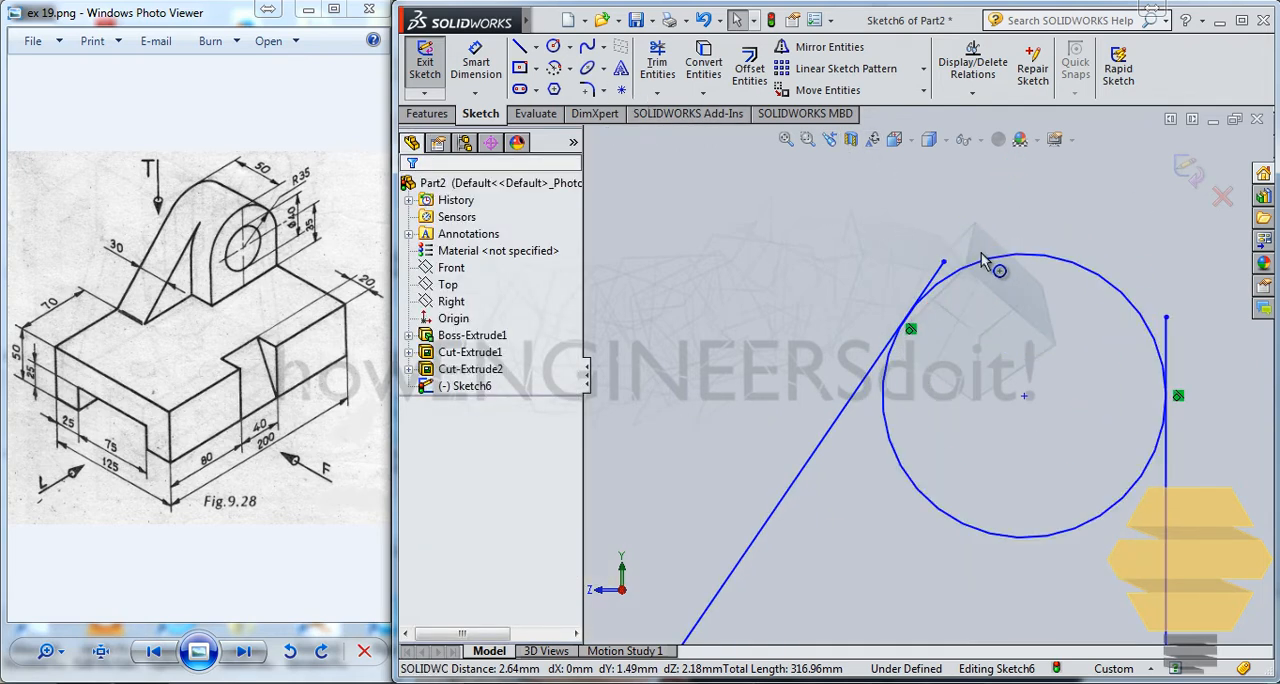
left_click(664, 94)
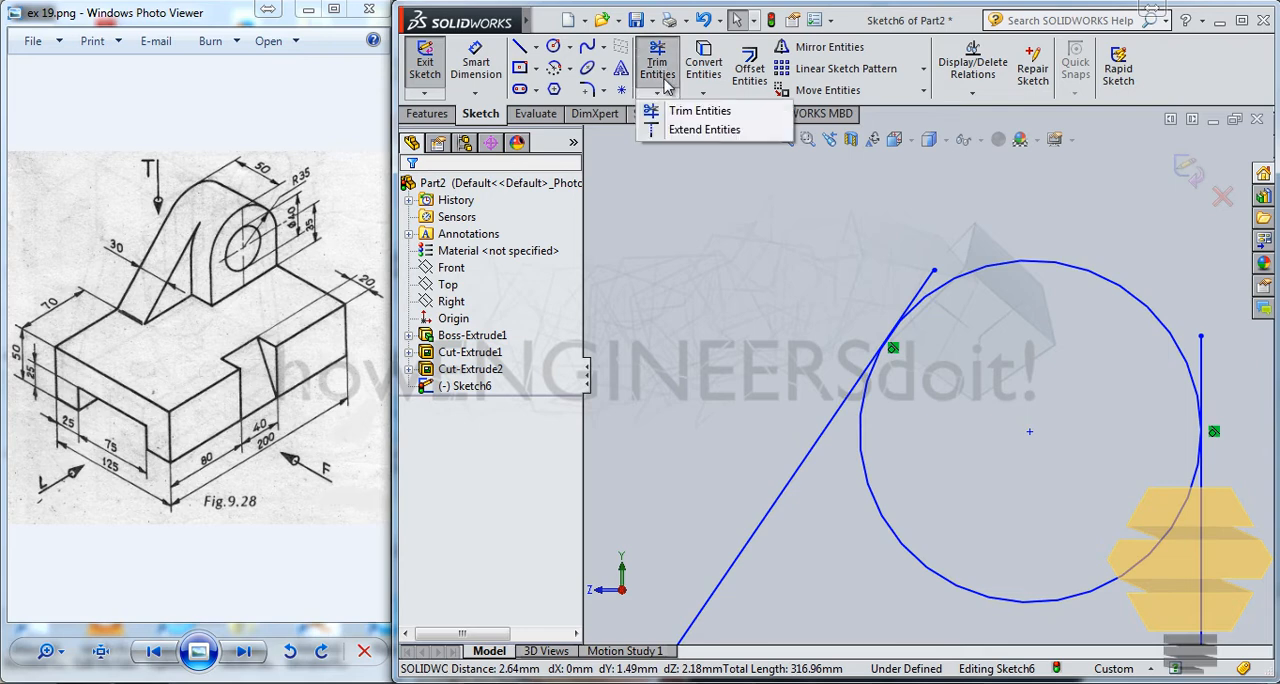
left_click(685, 104)
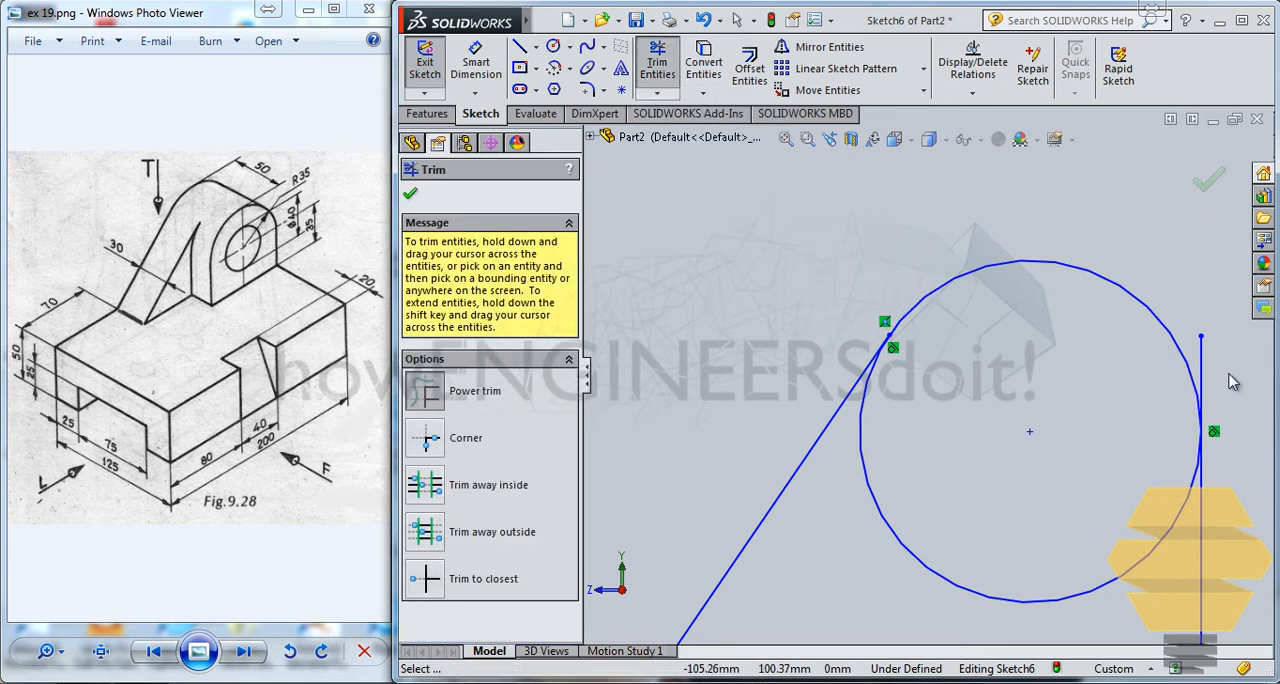
left_click_drag(1171, 581, 1120, 523)
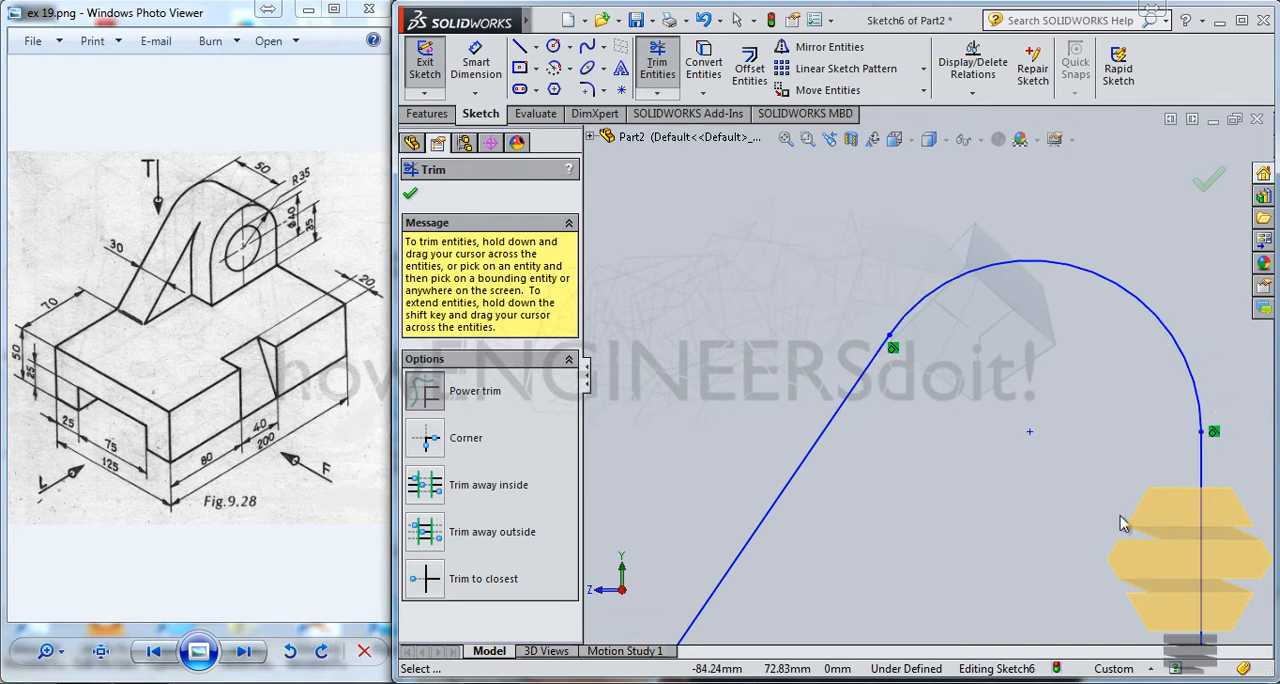
scroll(840, 366, "down", 3)
scroll(880, 365, "up", 6)
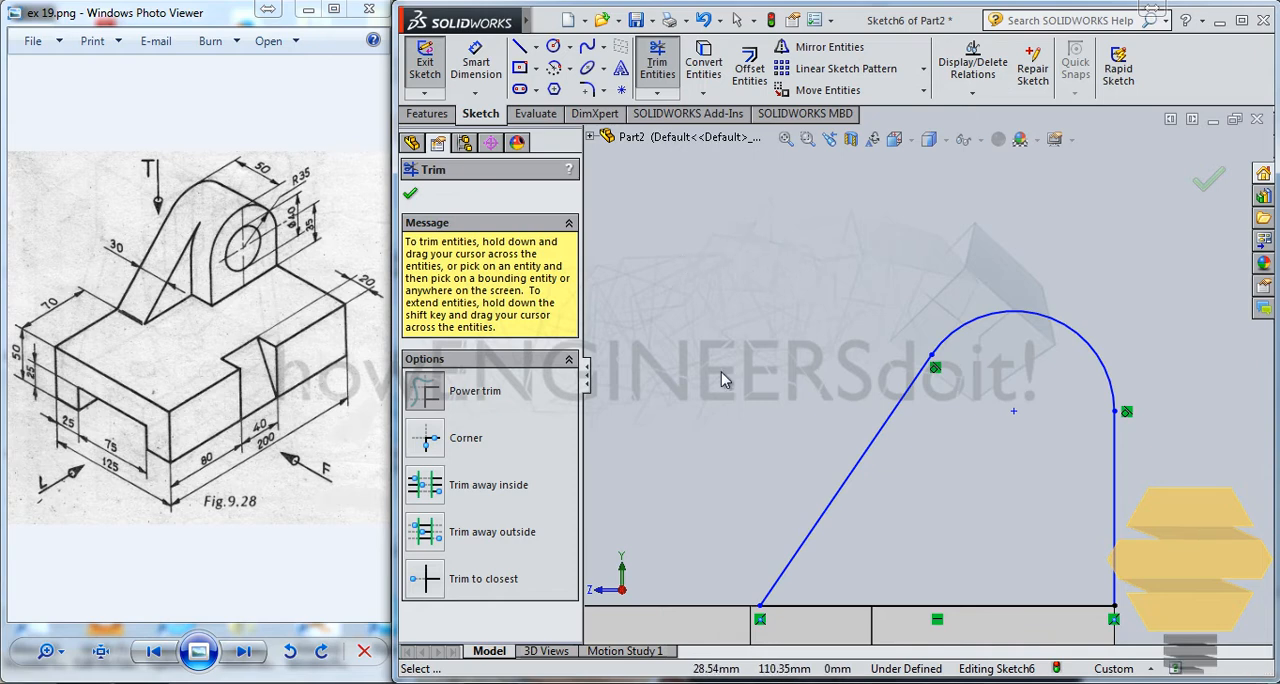
key("Escape")
Step: Dimension the slanted line's foot 70 mm from the block's far end edge
scroll(720, 408, "down", 2)
scroll(720, 408, "up", 2)
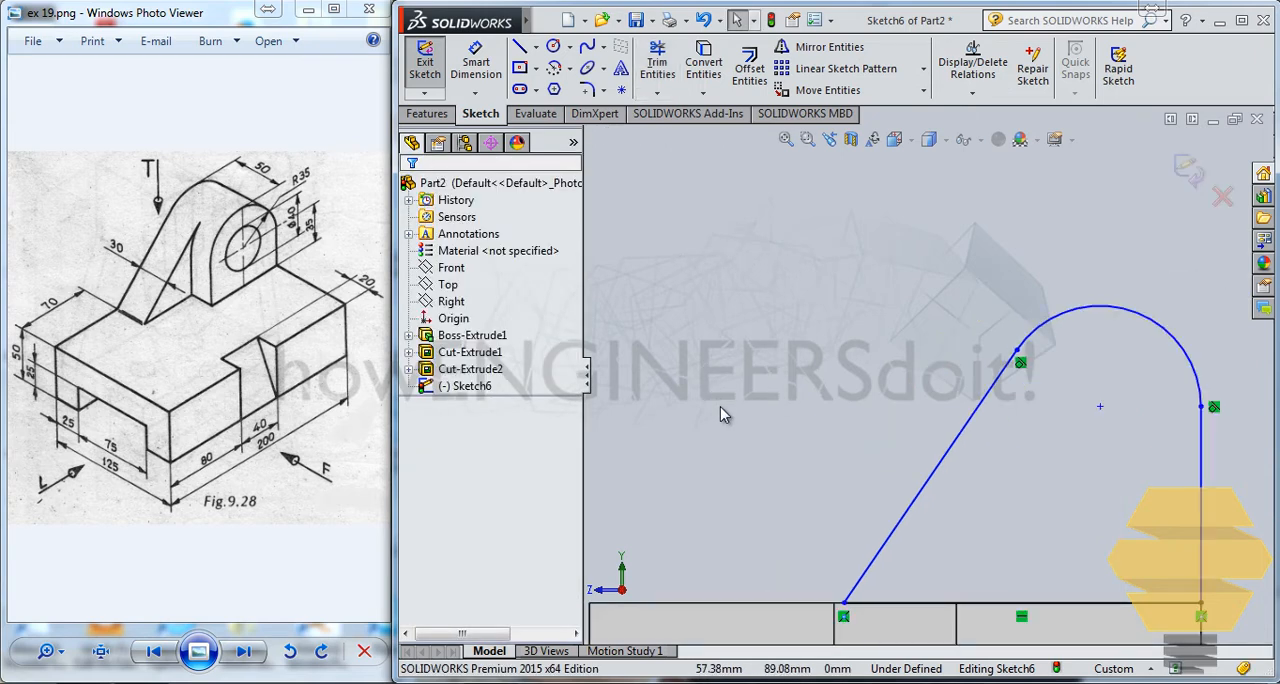
scroll(720, 415, "up", 2)
left_click(476, 62)
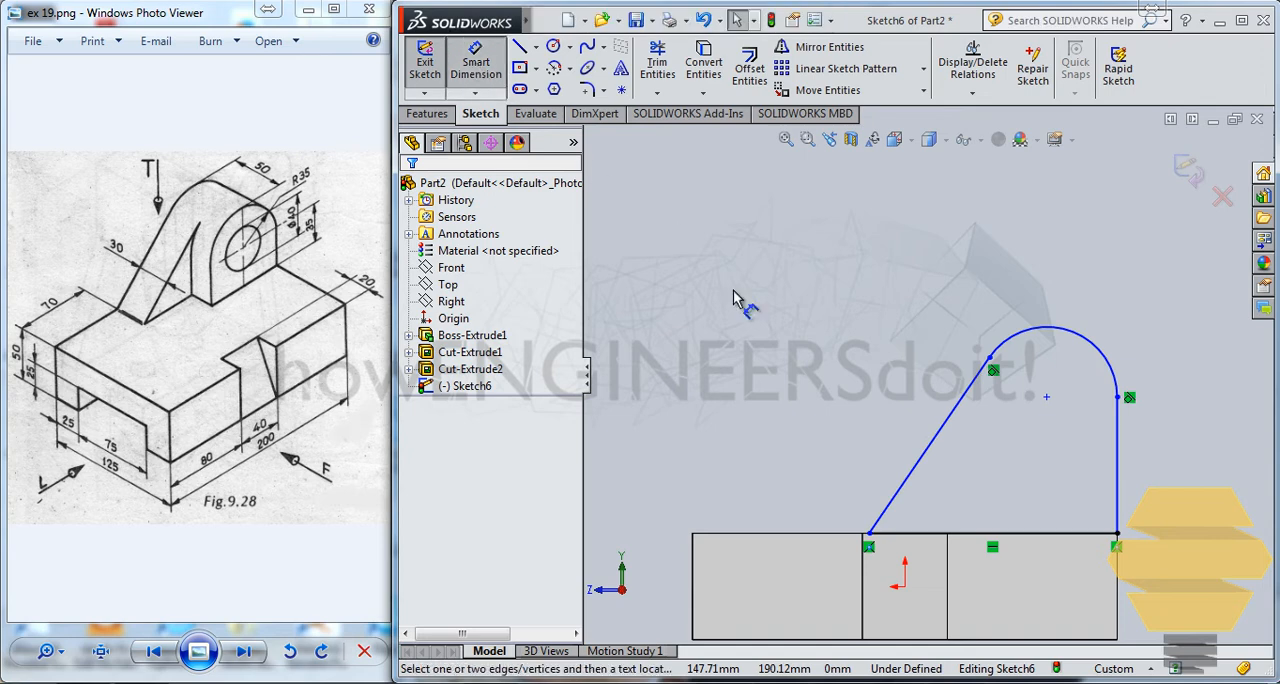
left_click(869, 535)
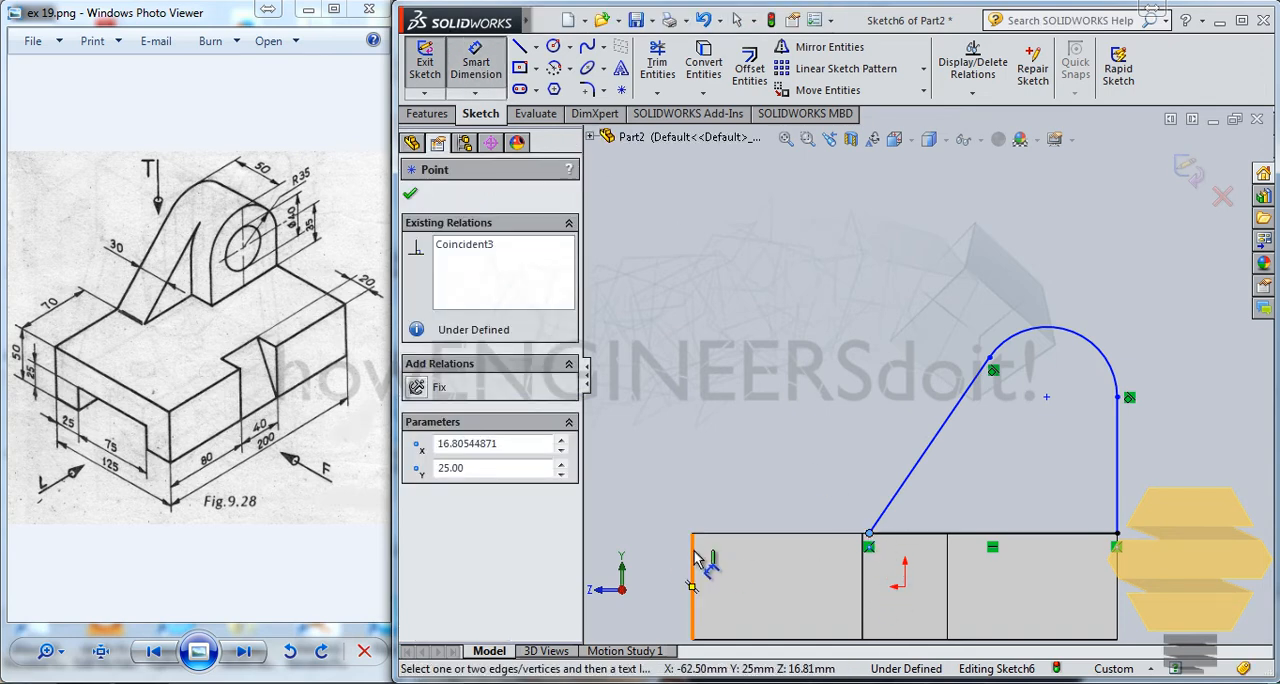
left_click(694, 560)
left_click(720, 495)
type("70")
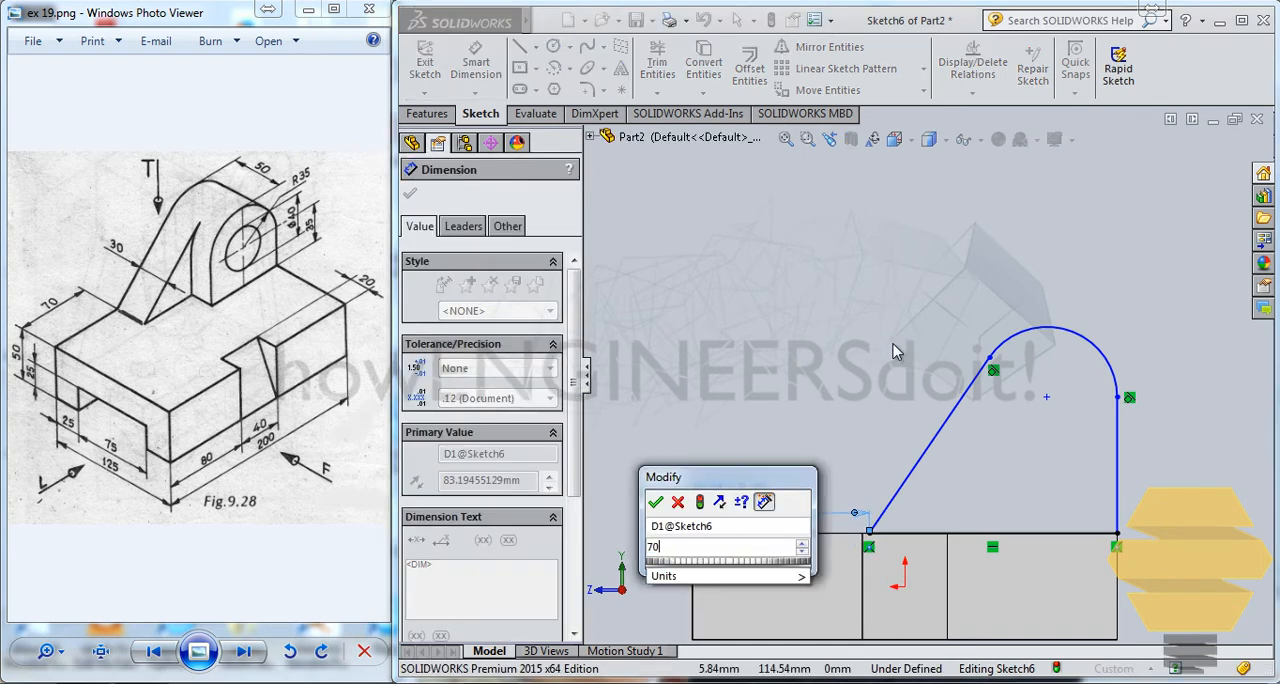
key("Return")
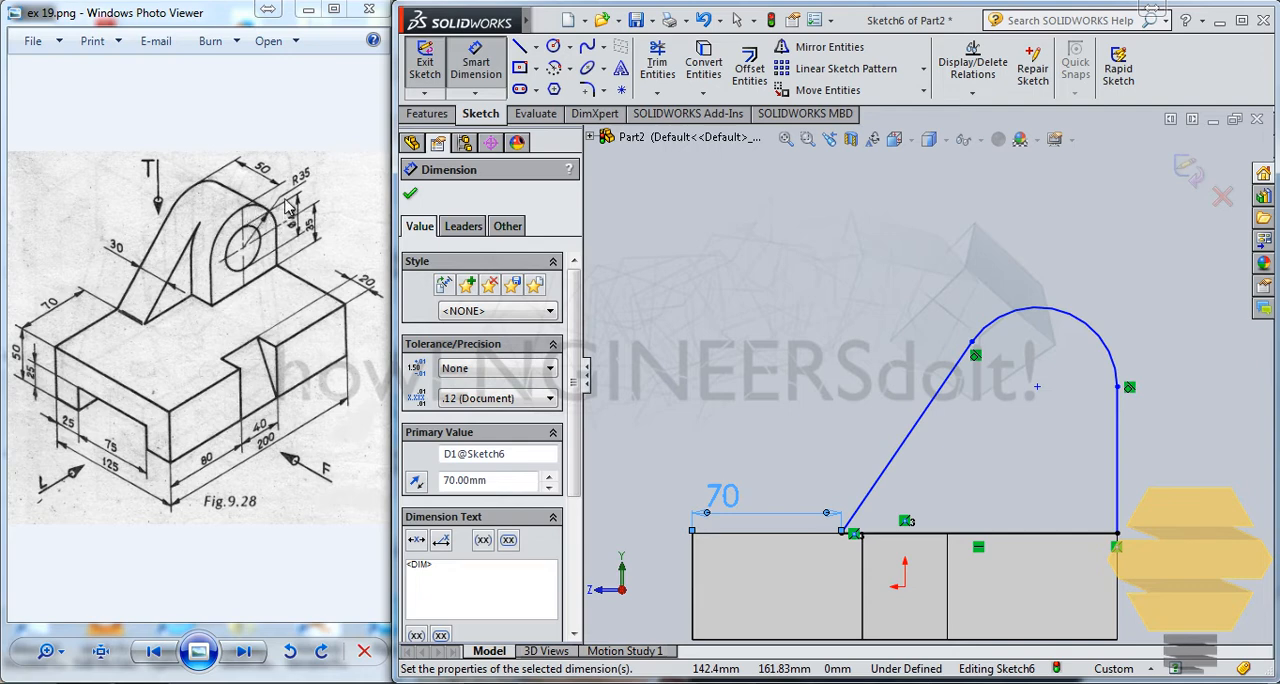
Step: Dimension the lug's top arc with a radius of 35 mm
left_click(1103, 336)
left_click(1133, 306)
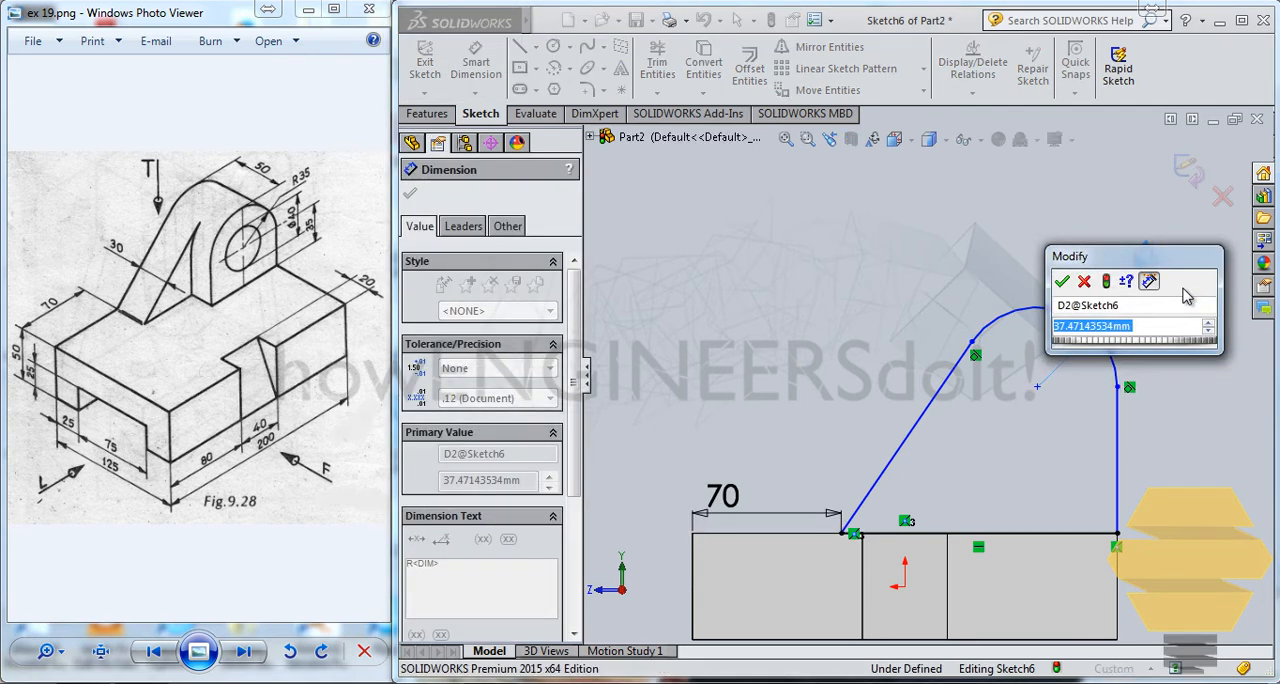
type("7")
type("5")
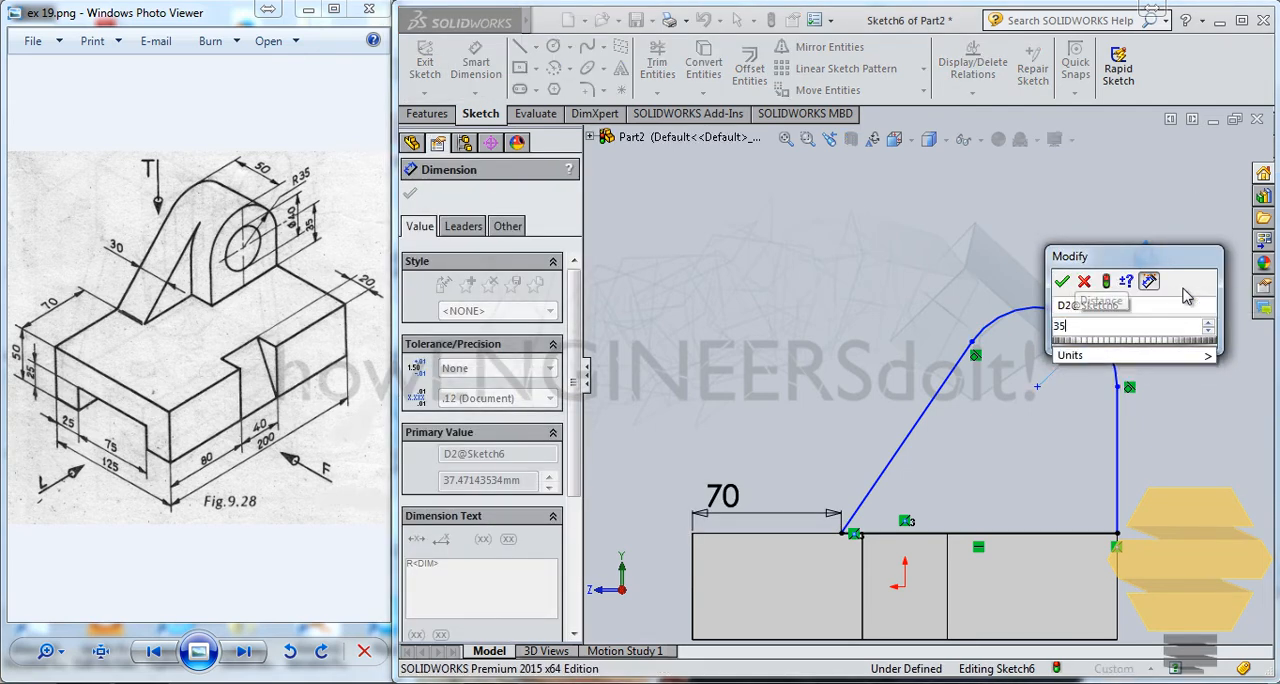
key("Return")
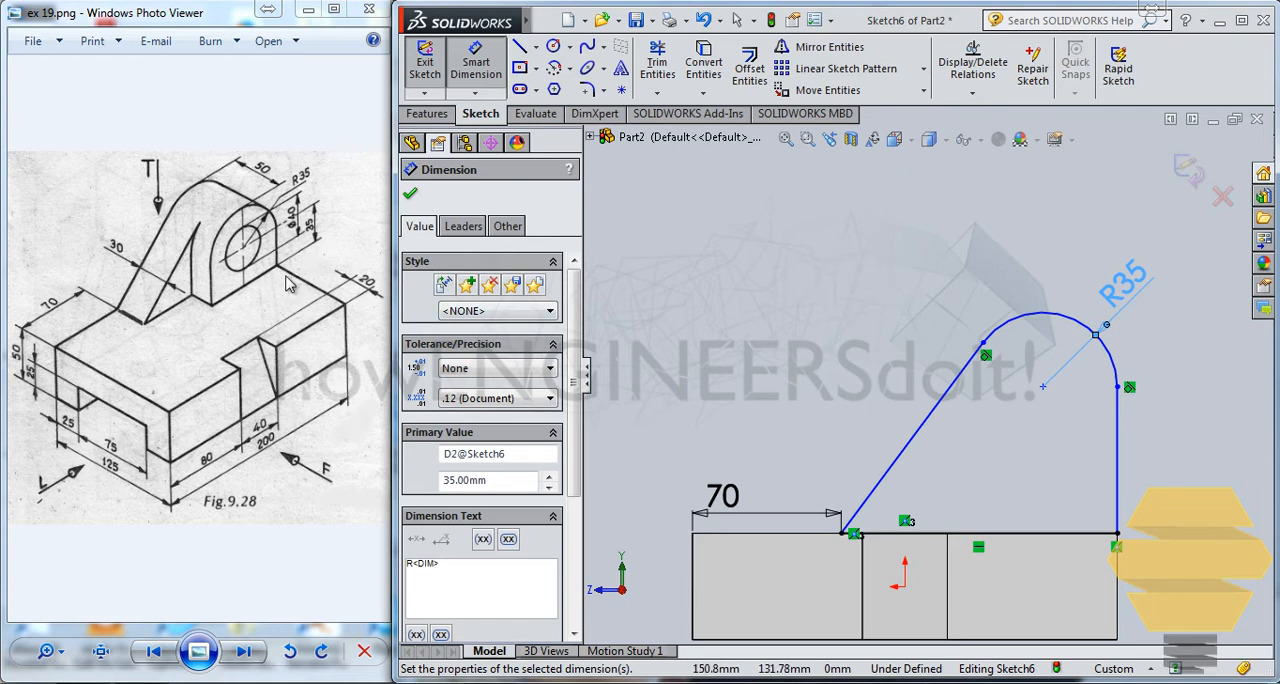
Step: Dimension the arc centre's height above the block's top edge as 35 mm
left_click(1043, 388)
left_click(1090, 533)
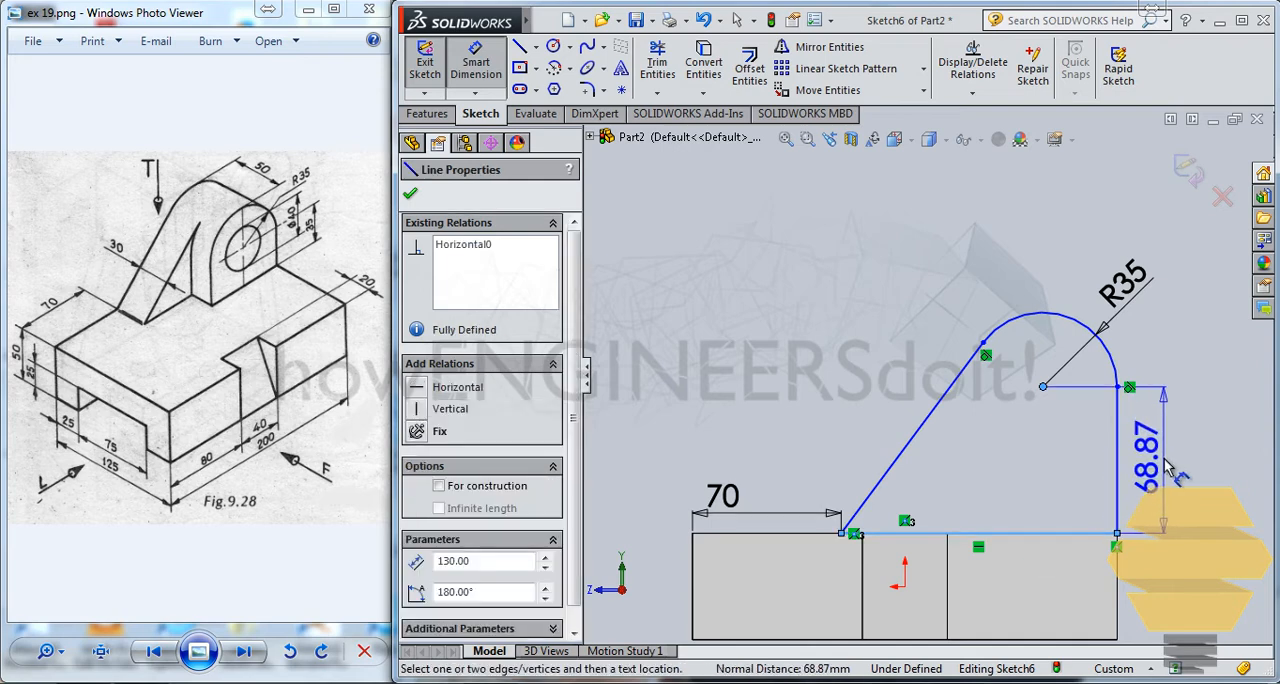
left_click(1160, 465)
type("35")
key("Return")
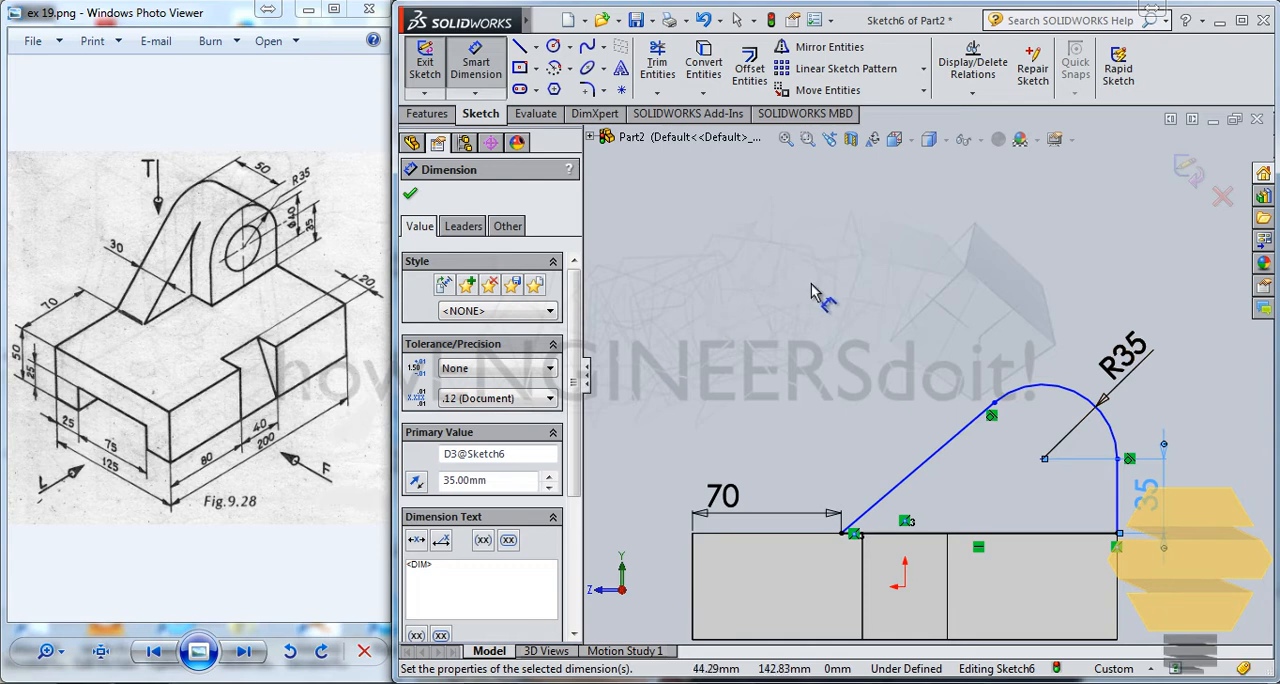
left_click(918, 309)
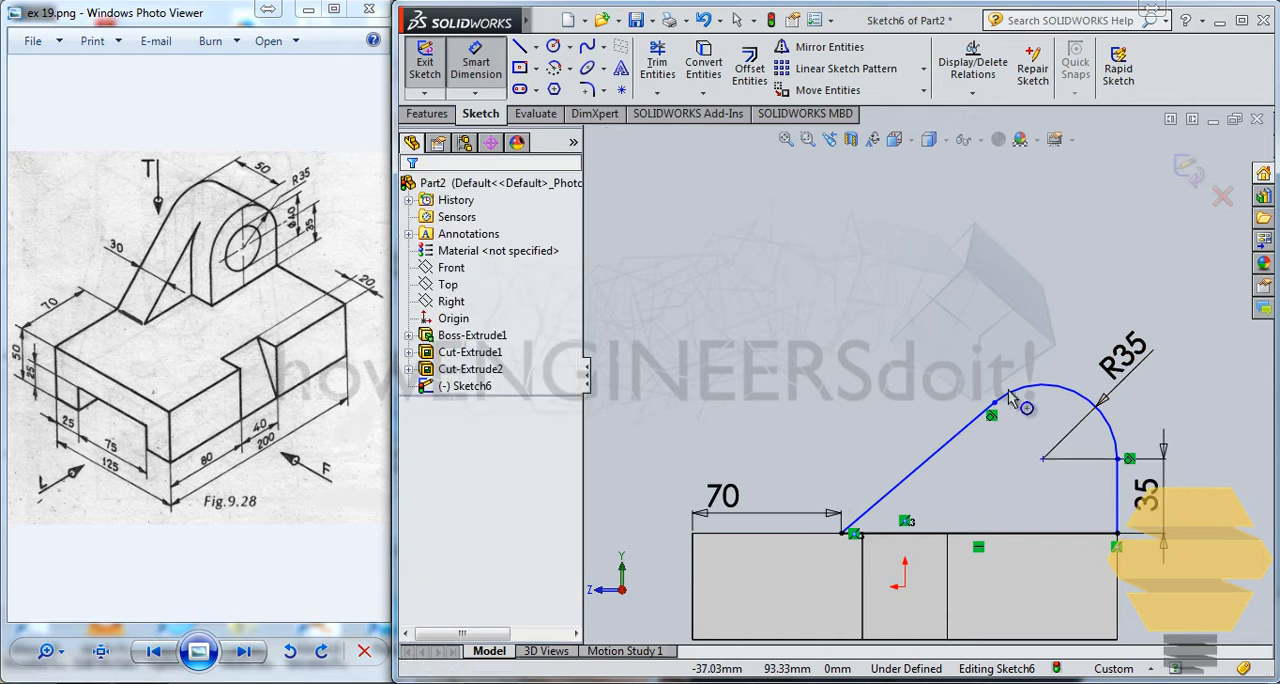
key("Escape")
Step: Pull the tangent point between the slanted line and the arc outward to test the profile's remaining freedom
left_click(1010, 392)
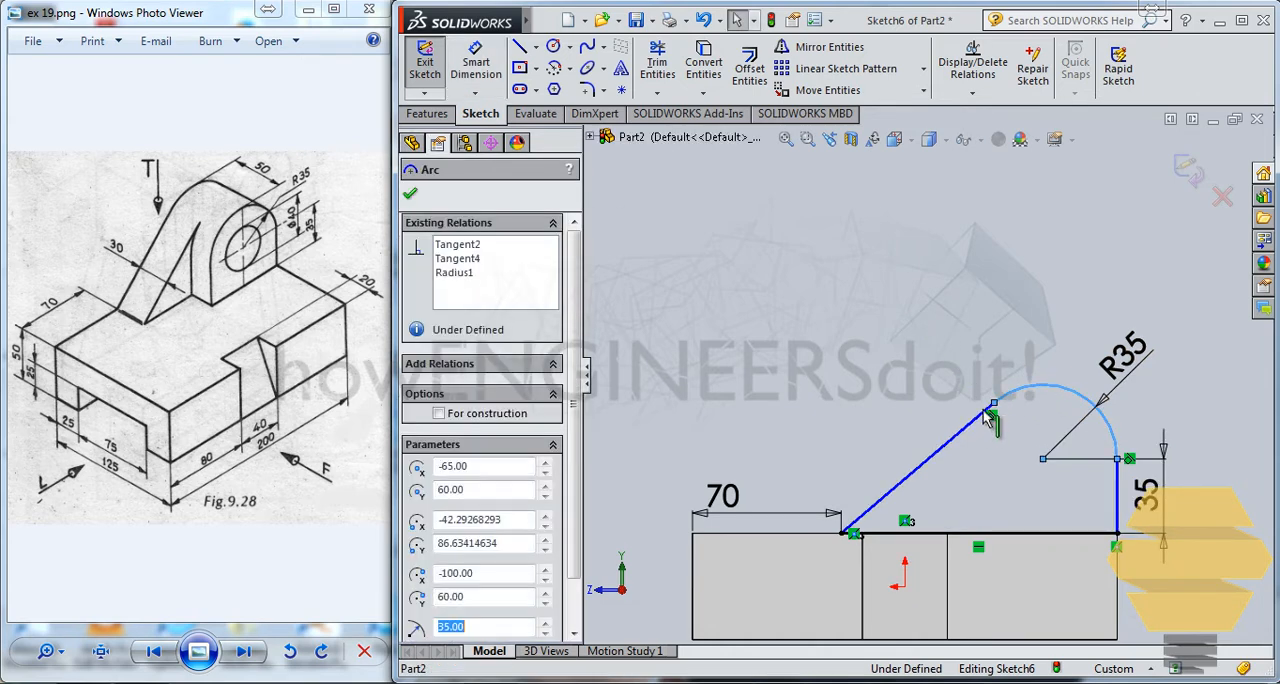
key("Escape")
left_click_drag(993, 410, 963, 423)
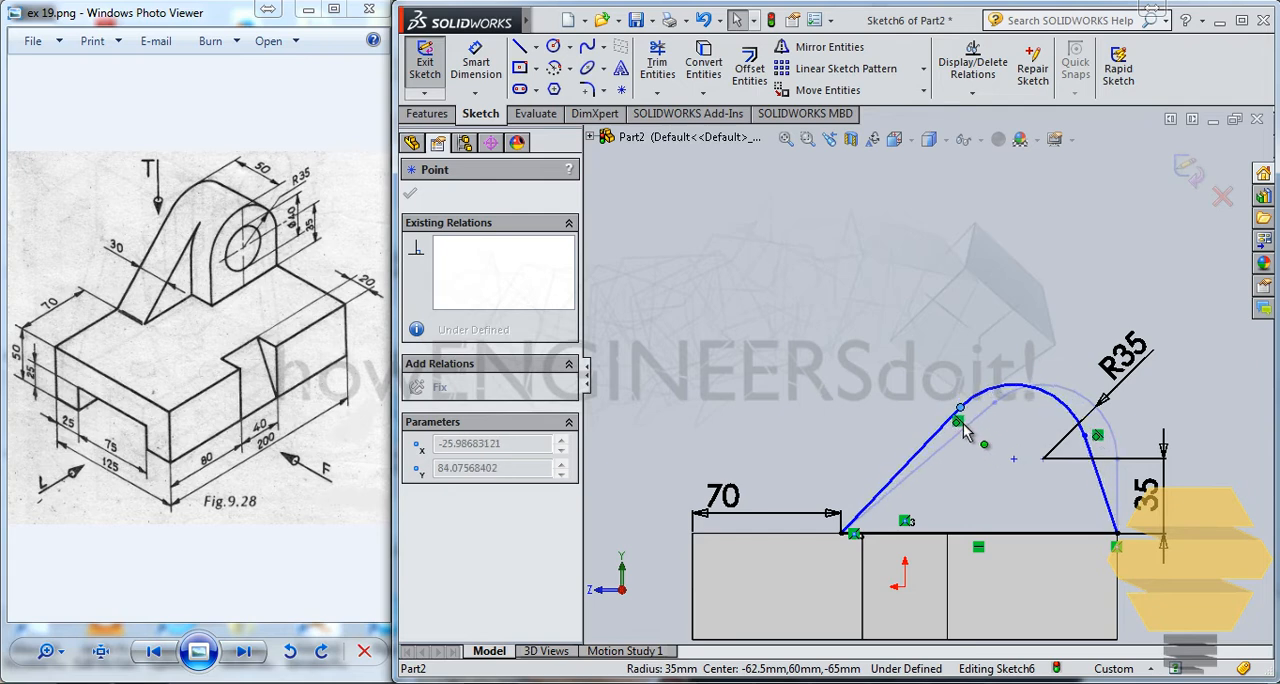
left_click(1032, 270)
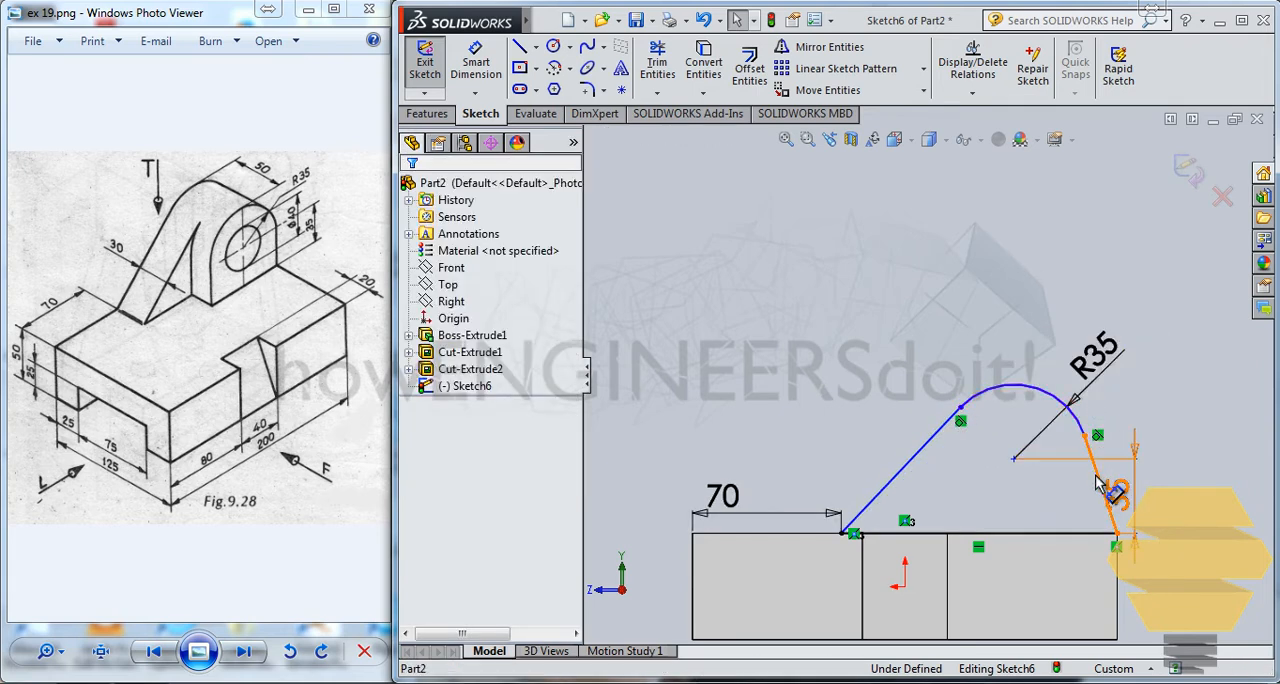
Step: Make the short line between the lug's arc and the block's edge vertical and finish the sketch
left_click(1116, 497)
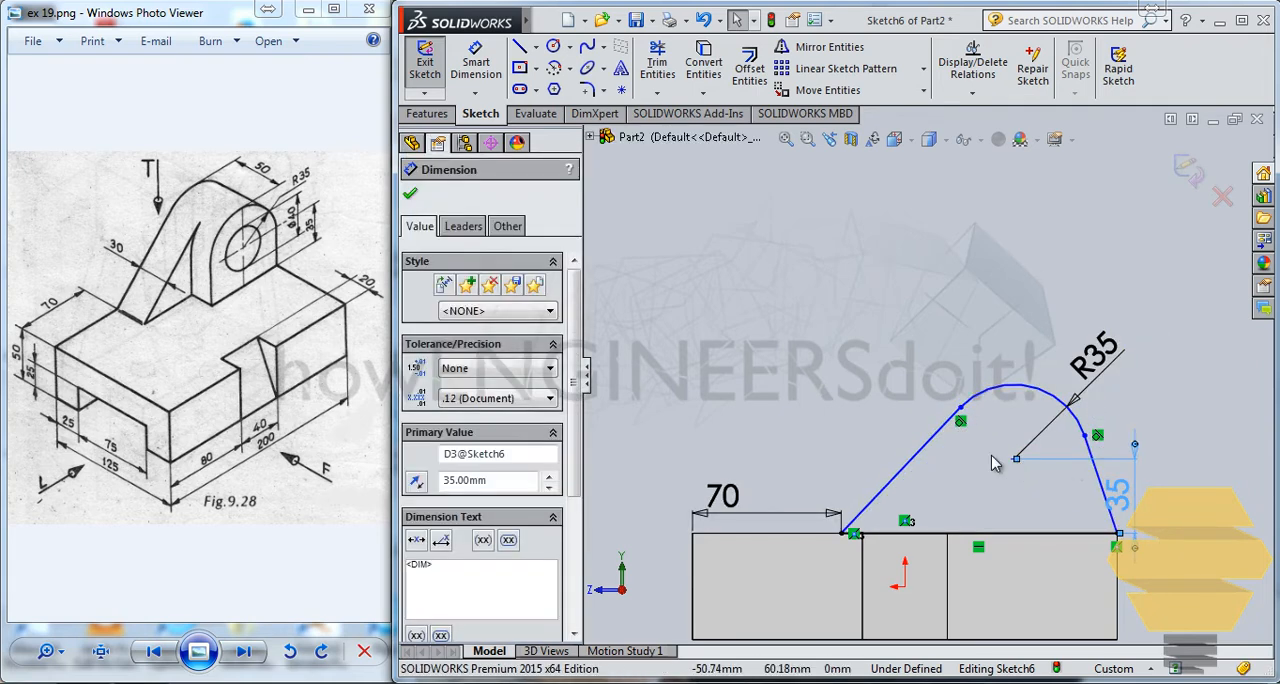
left_click(1098, 483)
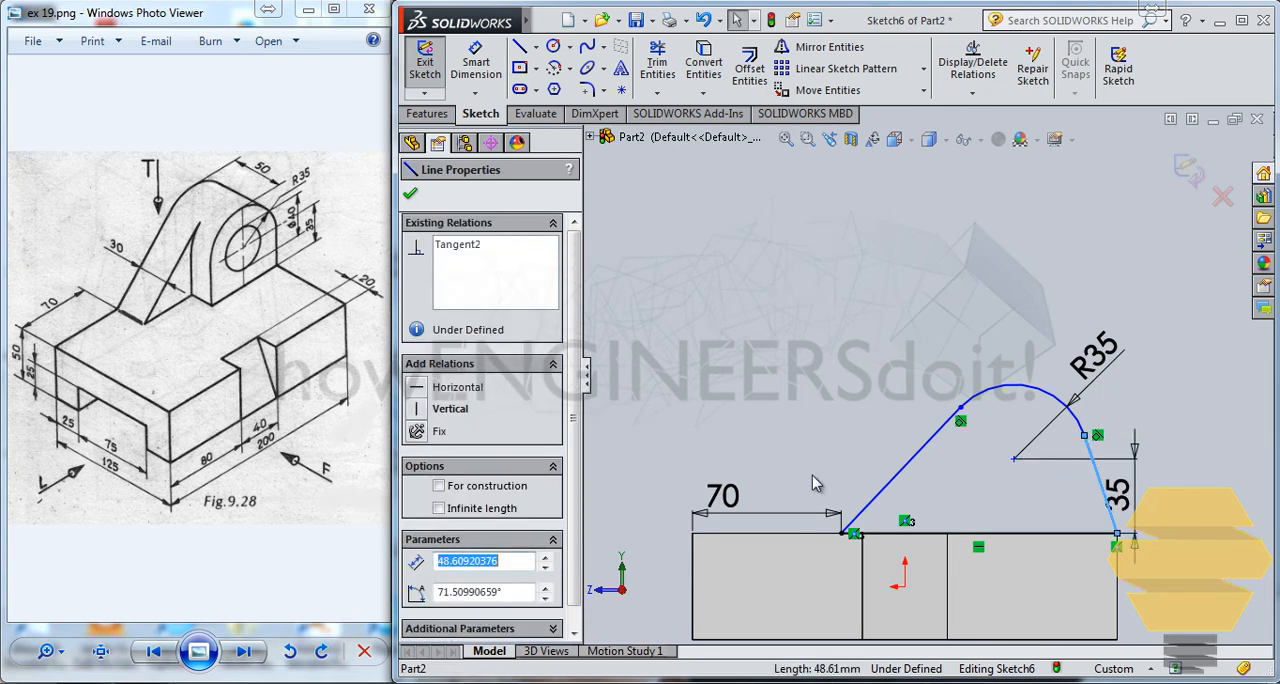
left_click(421, 417)
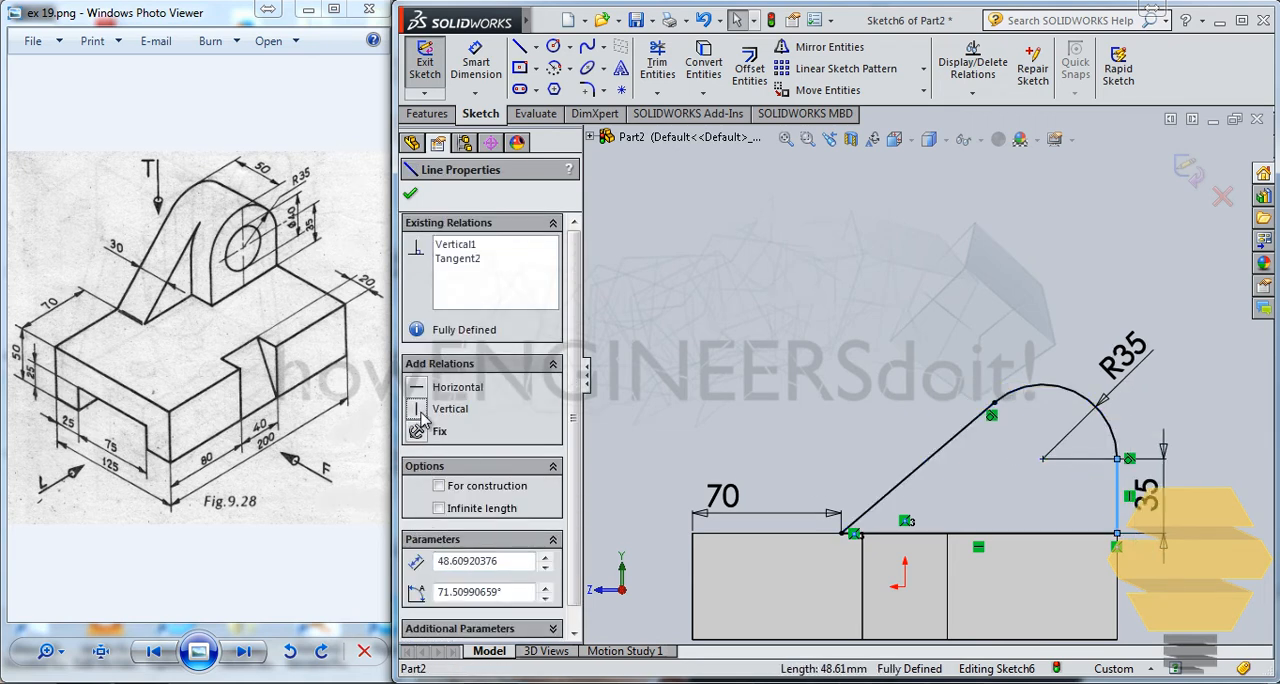
left_click(868, 273)
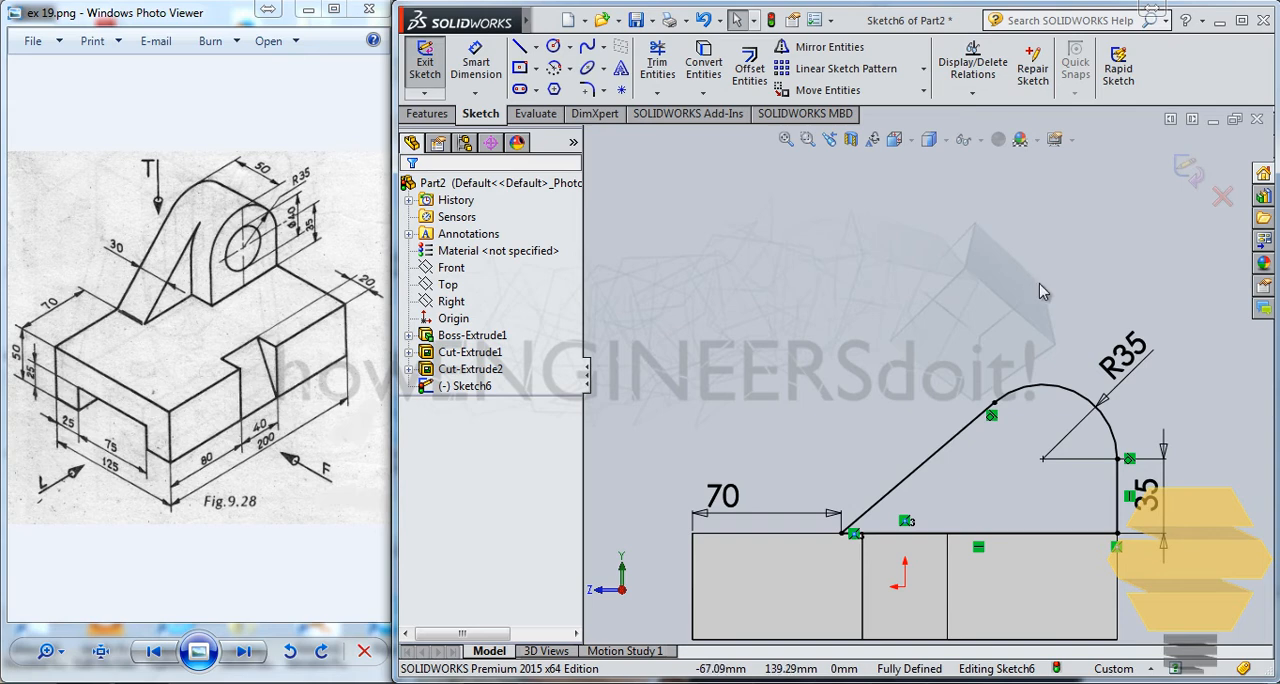
left_click(1190, 172)
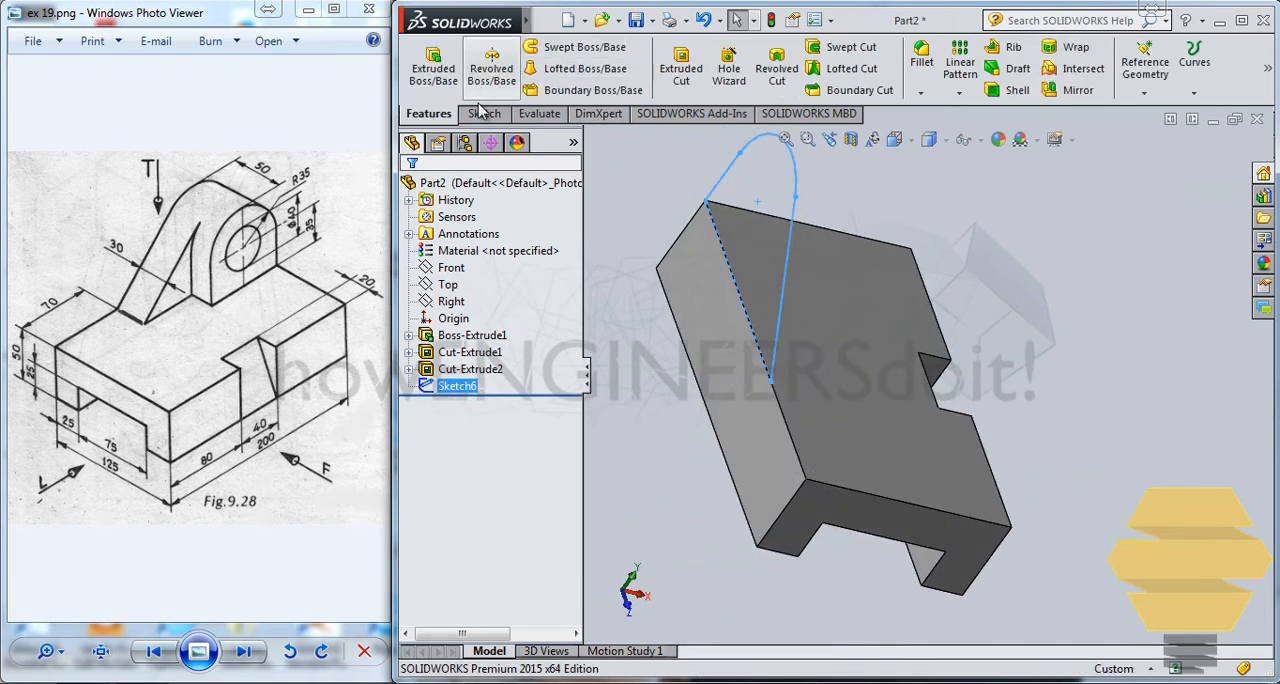
Step: Extrude the lug profile 30 mm in the reversed direction, over the block's top face
left_click(433, 66)
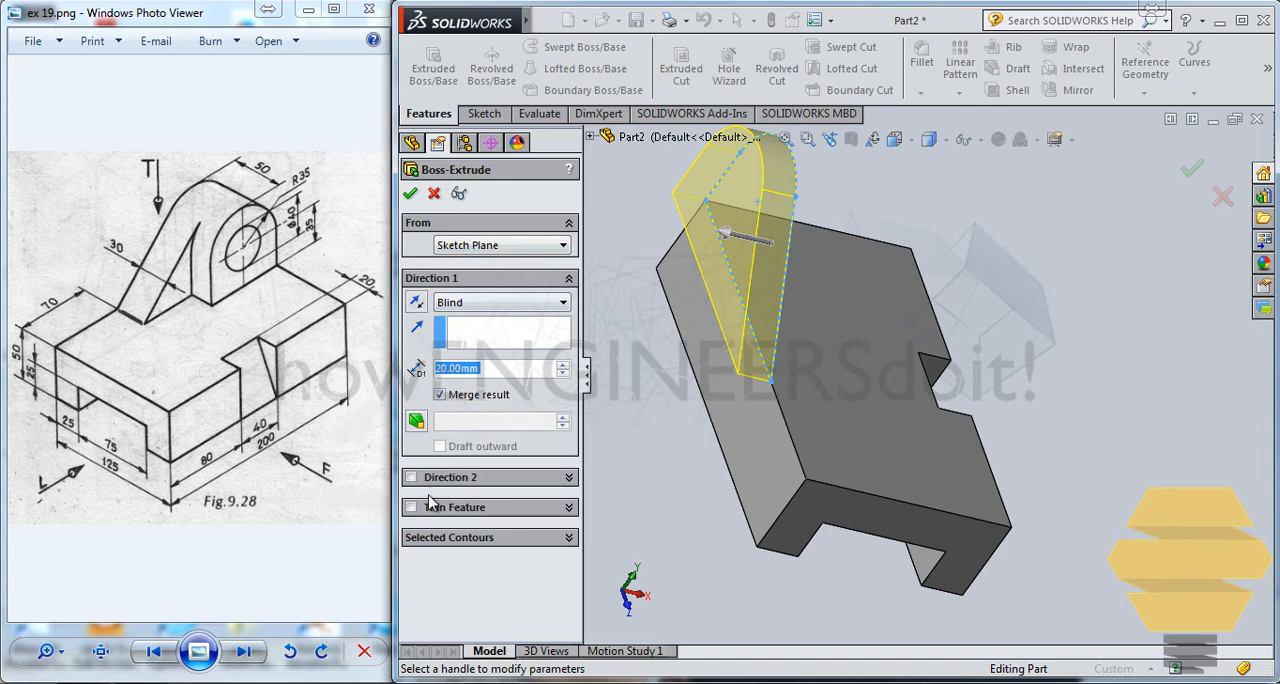
left_click(416, 302)
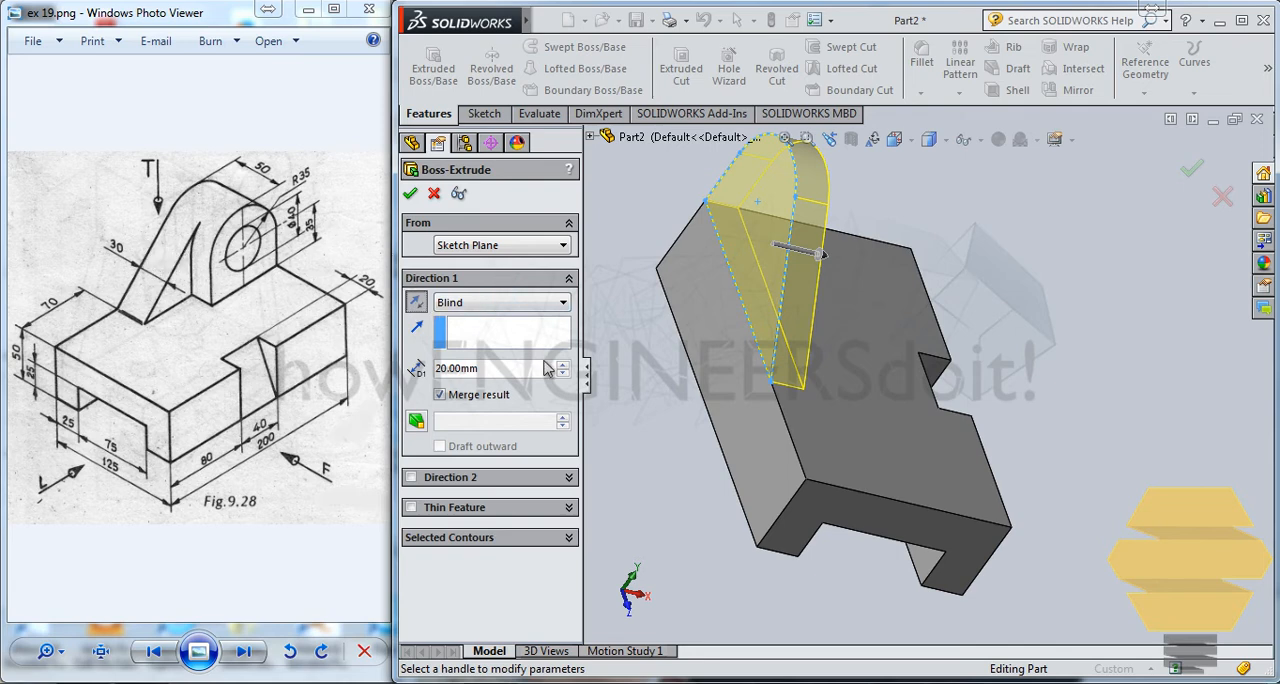
type("30")
key("Return")
key("Return")
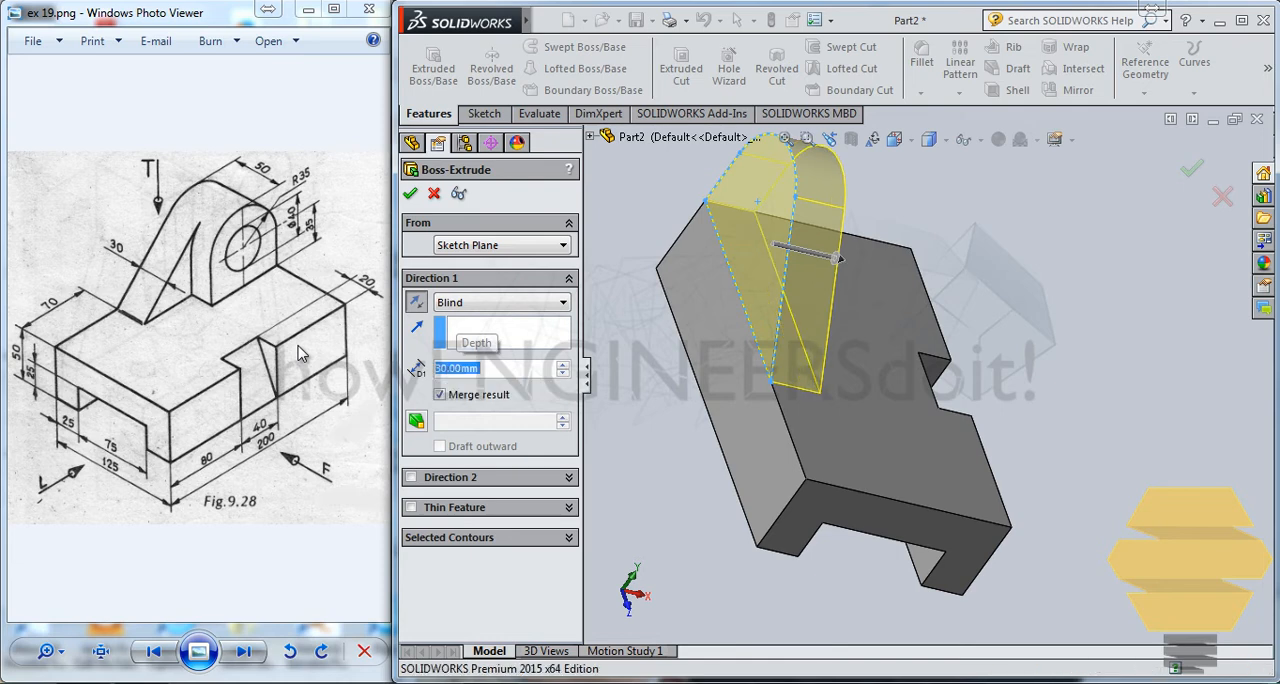
Step: Start a sketch on the lug's inner side face and convert its arc and vertical edge into sketch entities
middle_click_drag(899, 339, 895, 237)
left_click(895, 237)
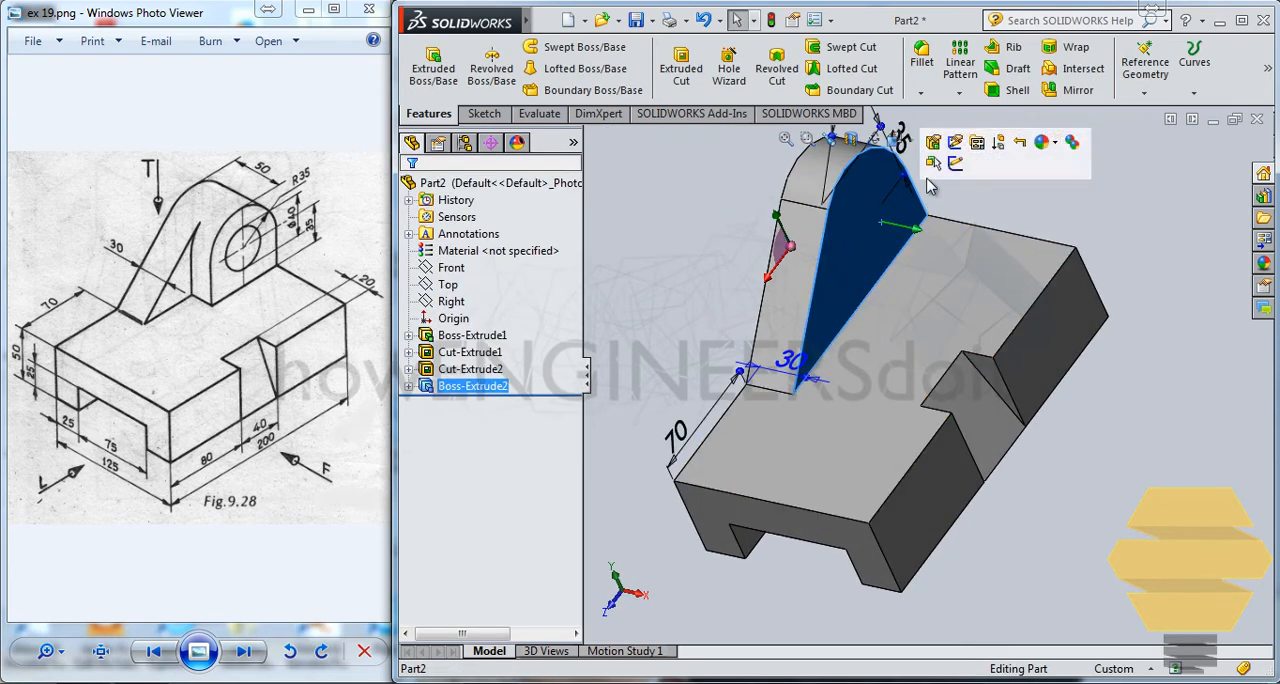
left_click(968, 150)
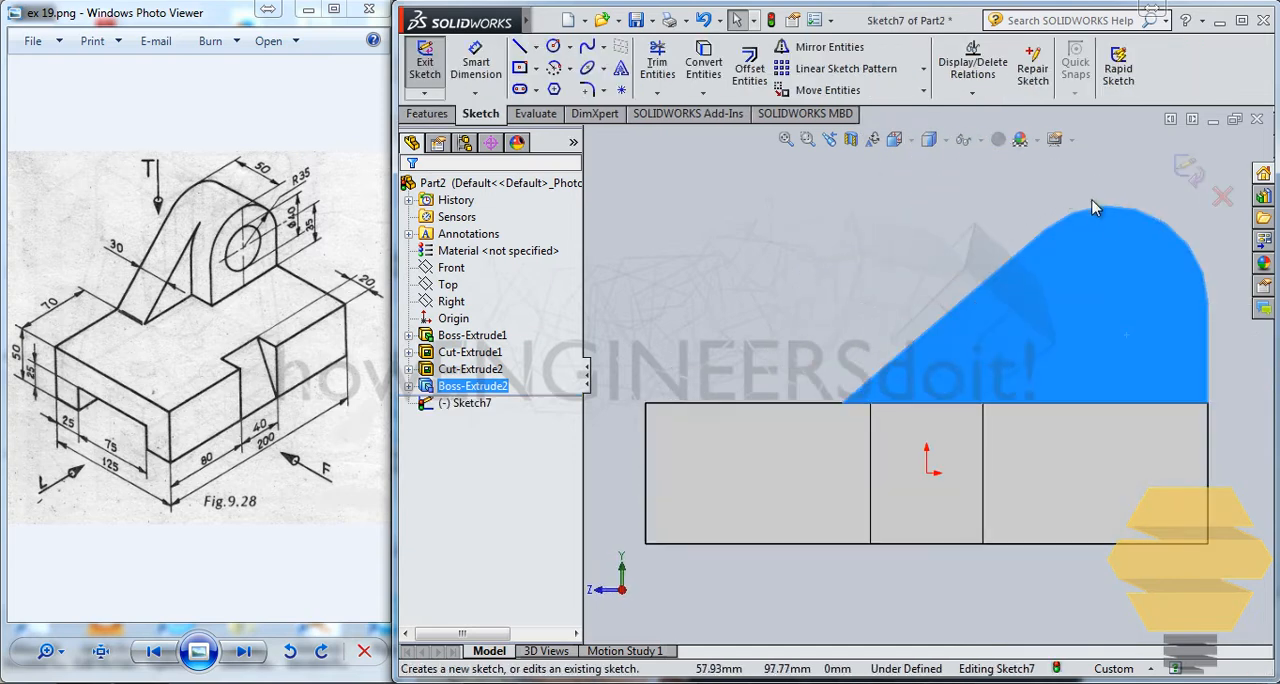
left_click(1210, 294)
left_click(1205, 332, "ctrl")
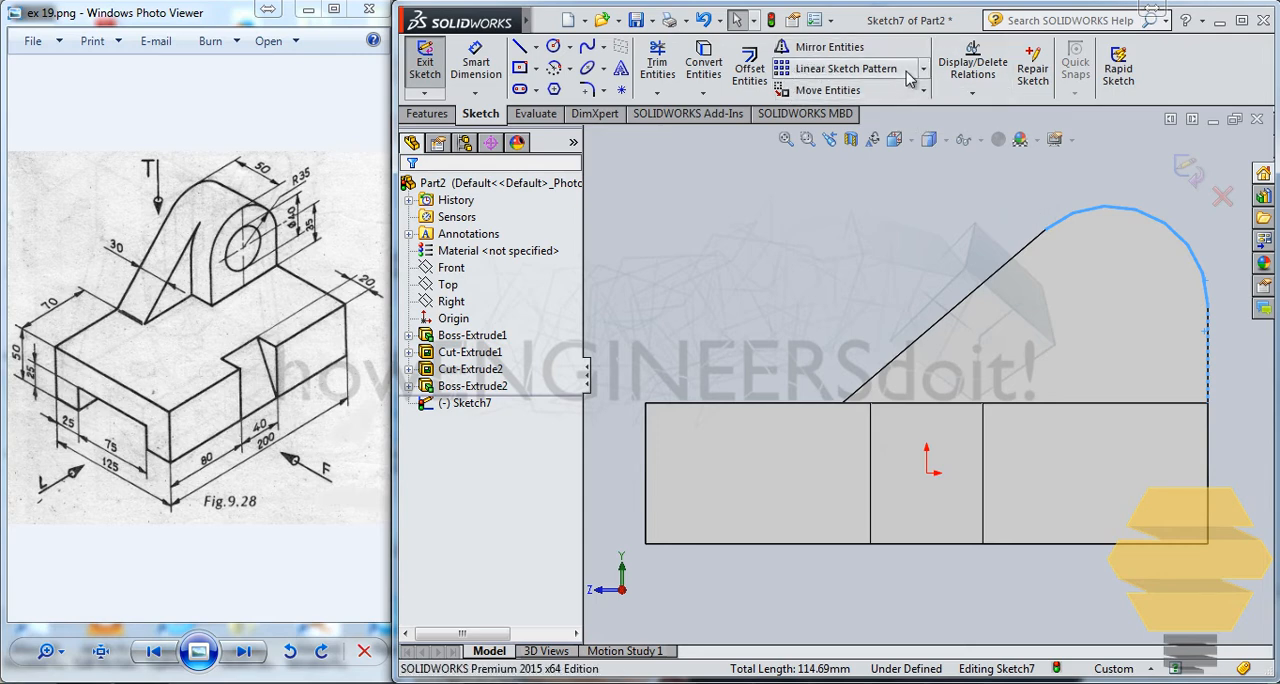
left_click(705, 62)
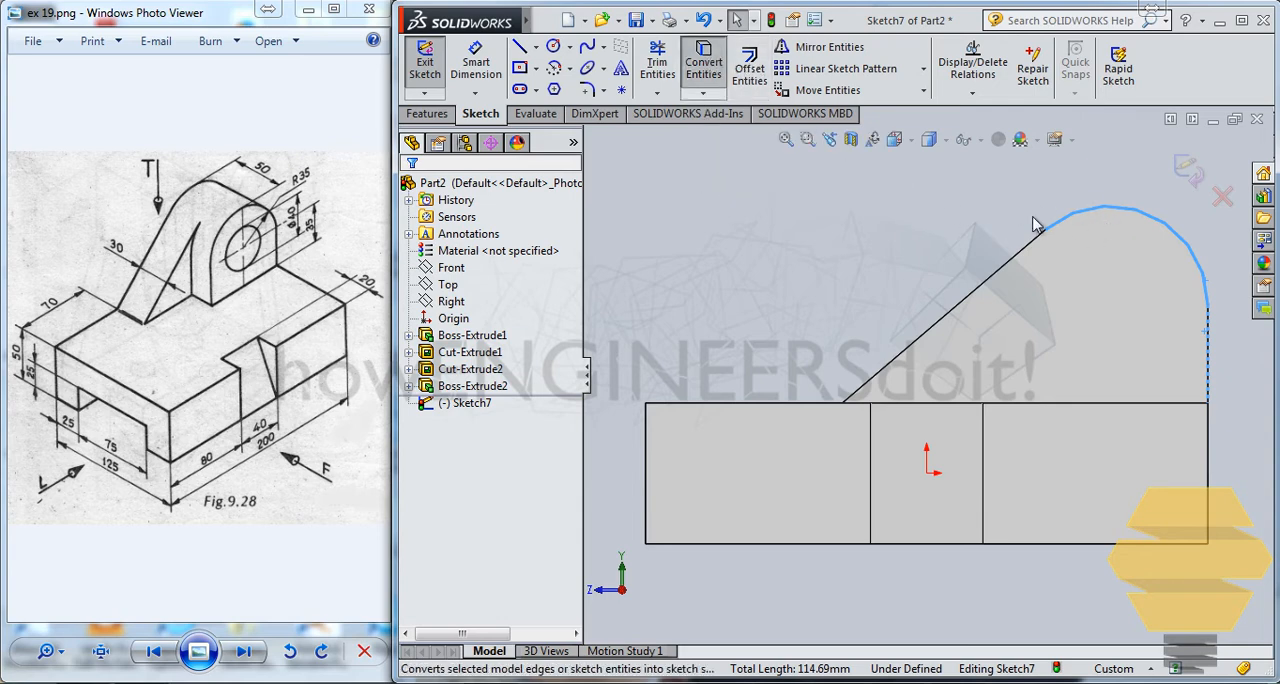
left_click(1095, 206)
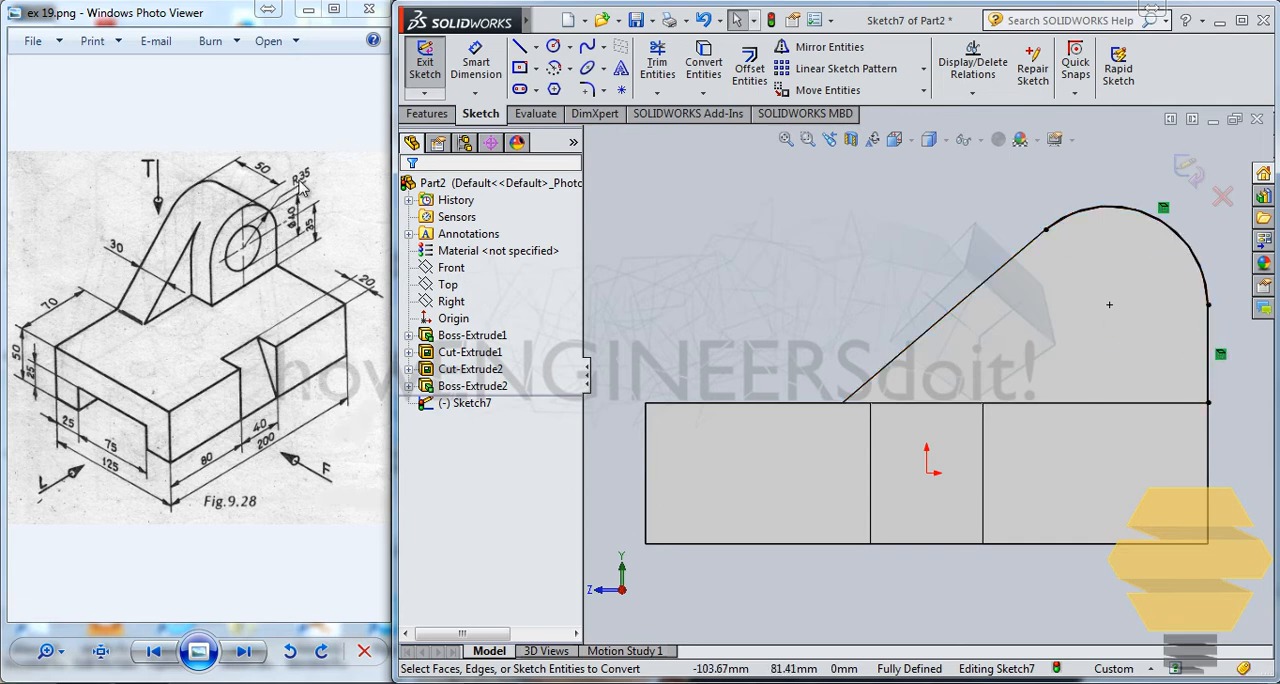
Step: Try to offset the converted vertical line, together with its connected arc, inward by 70 mm
left_click(746, 80)
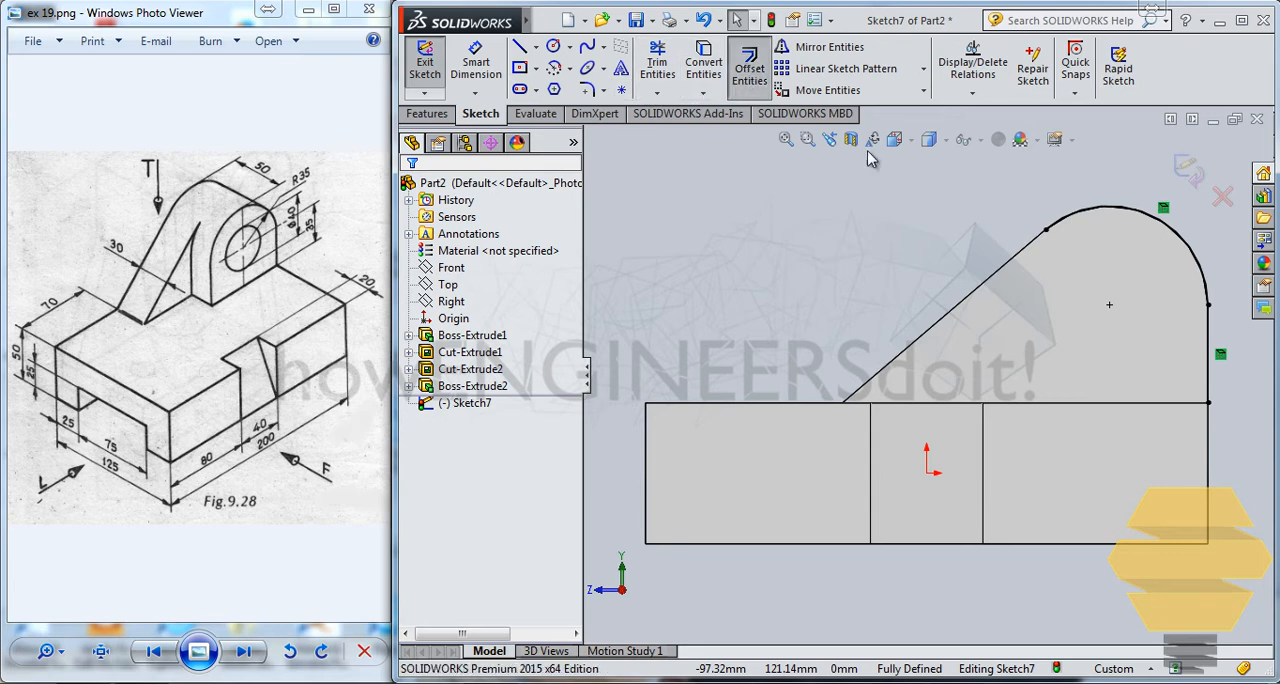
left_click(1173, 327)
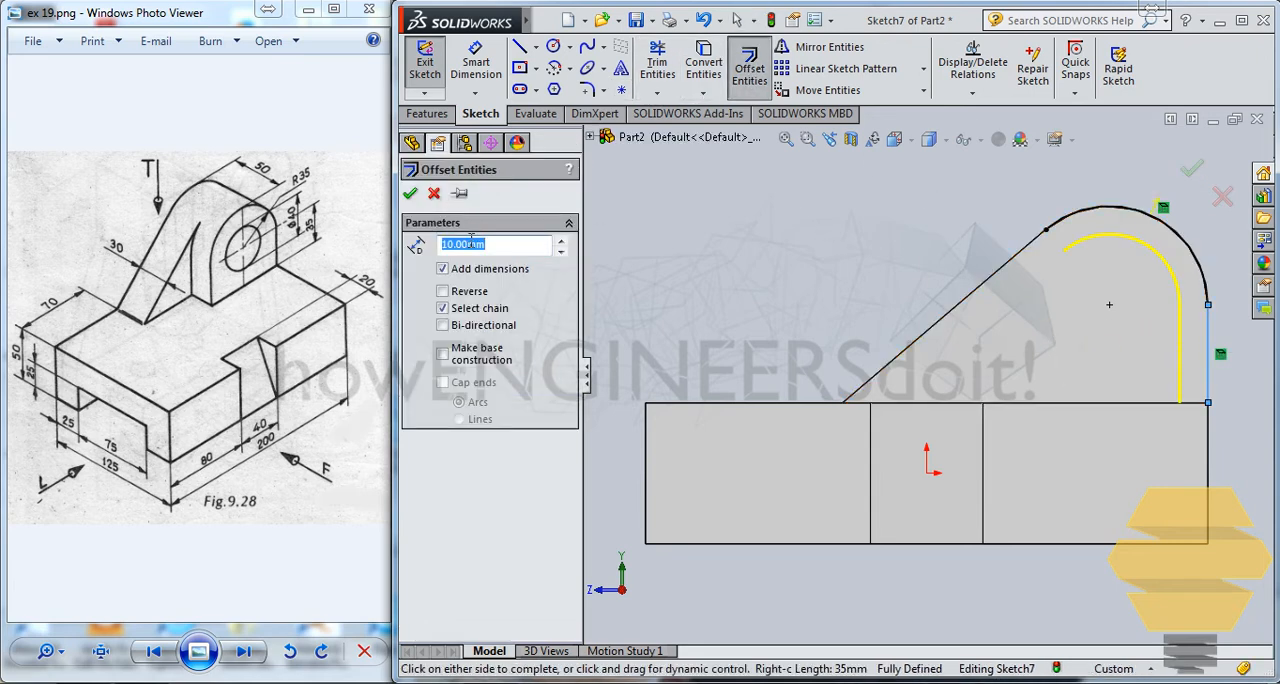
key("Escape")
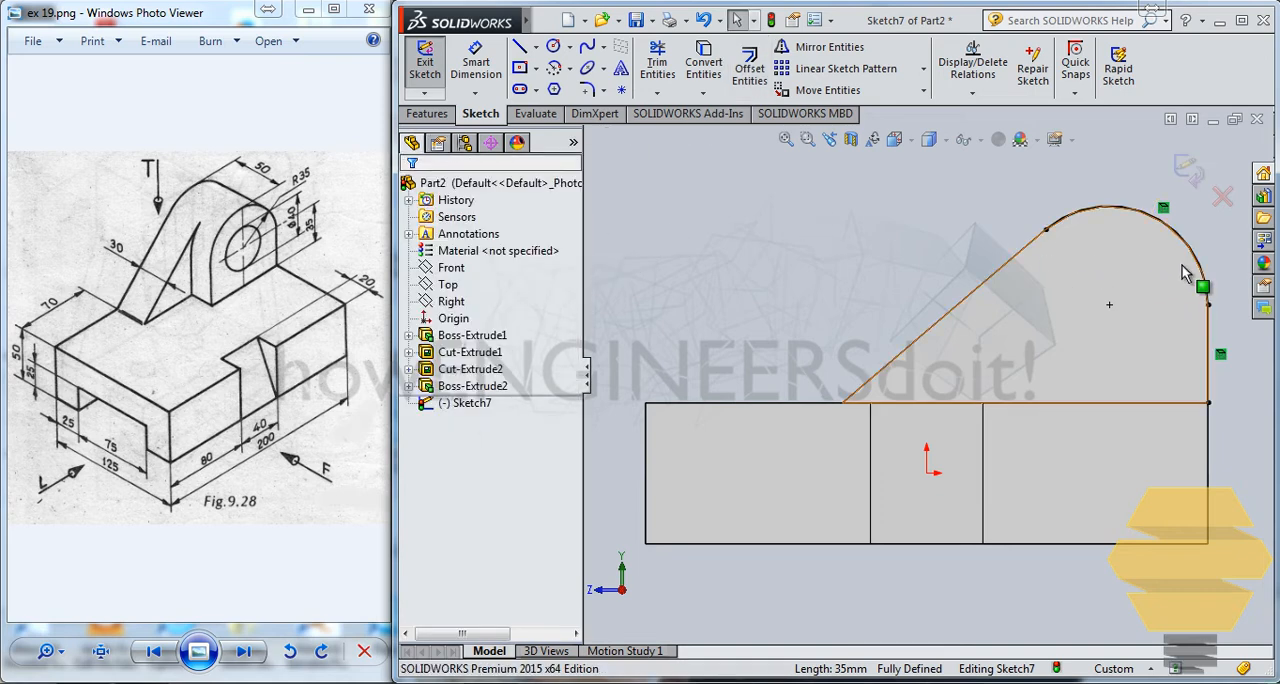
left_click(1211, 340)
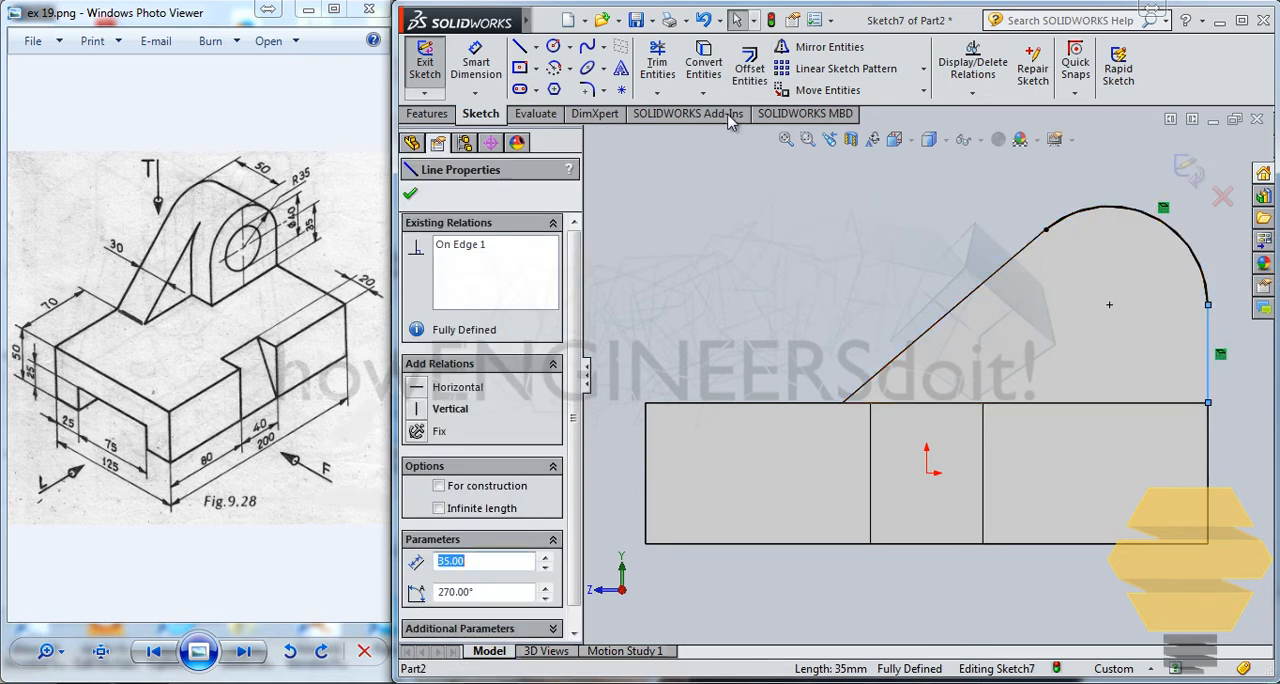
left_click(749, 68)
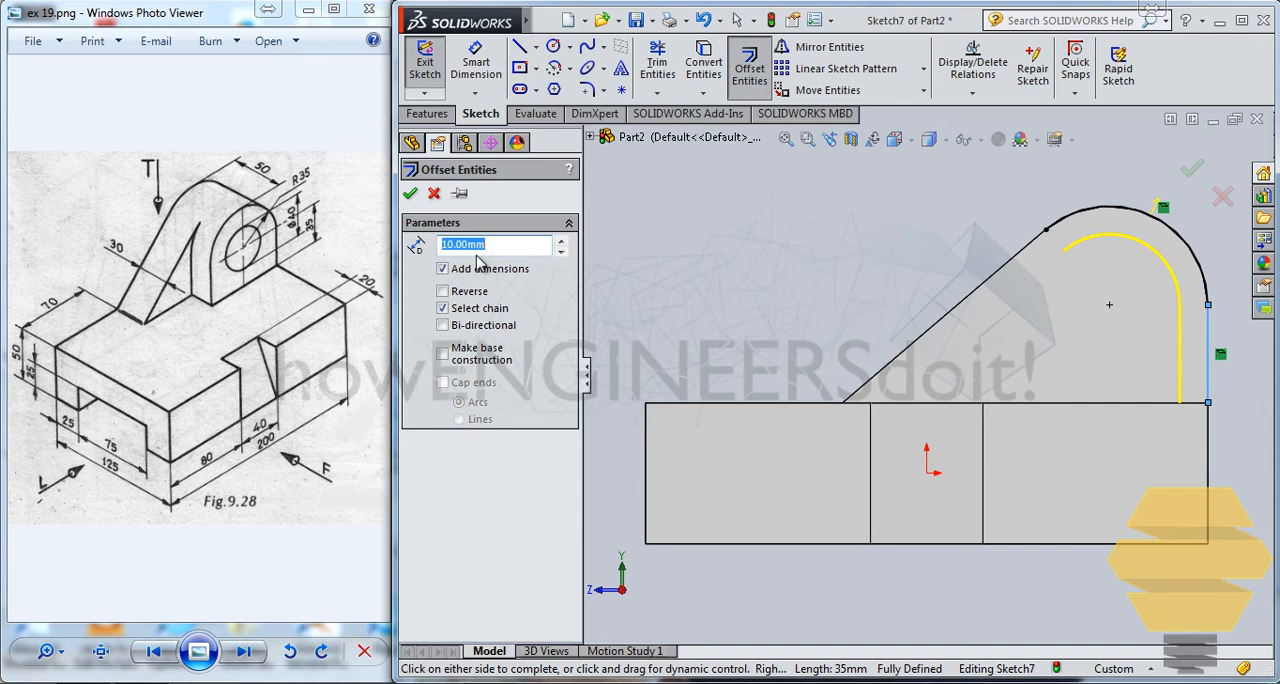
key("Return")
left_click(1194, 172)
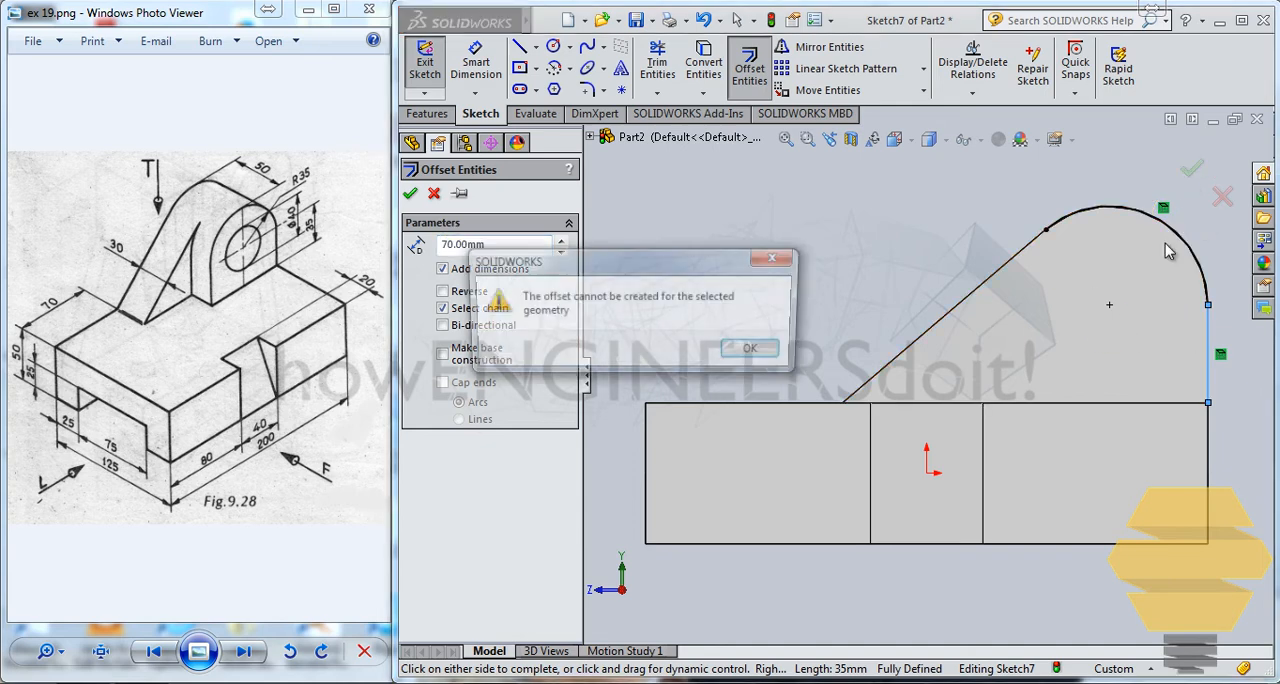
left_click(752, 352)
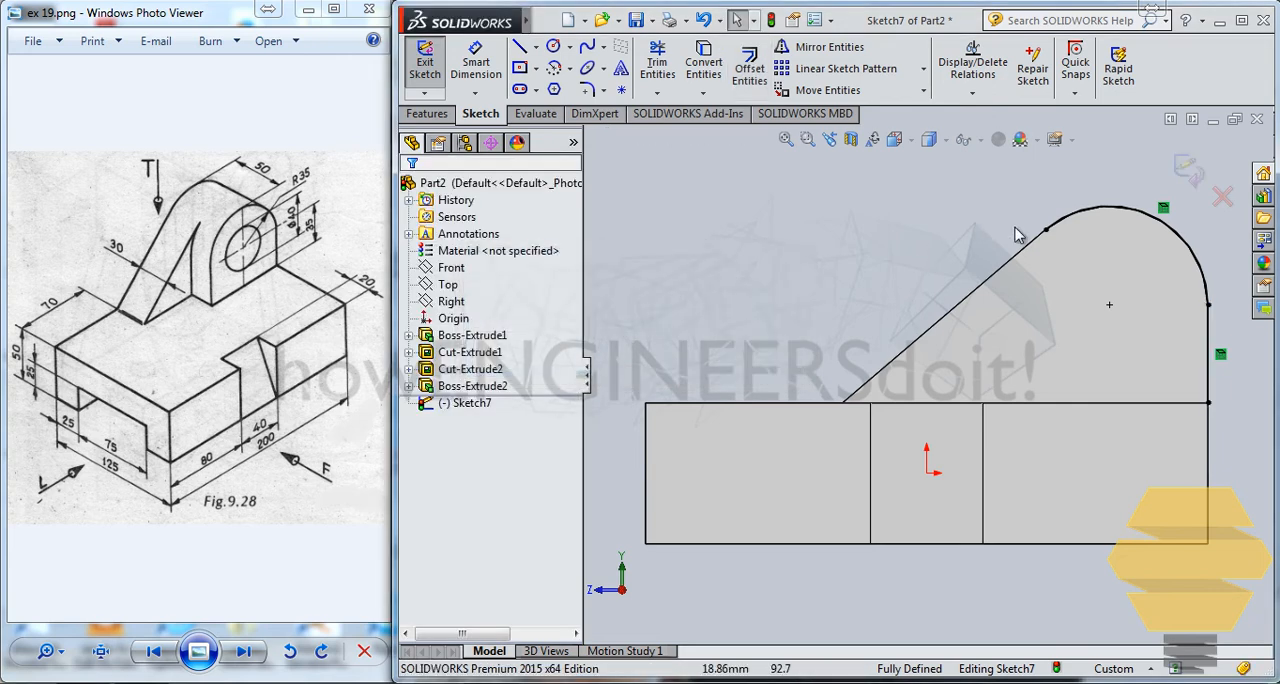
Step: Delete the converted arc from the sketch and offset the vertical line alone by 70 mm toward the slanted edge
left_click(1140, 216)
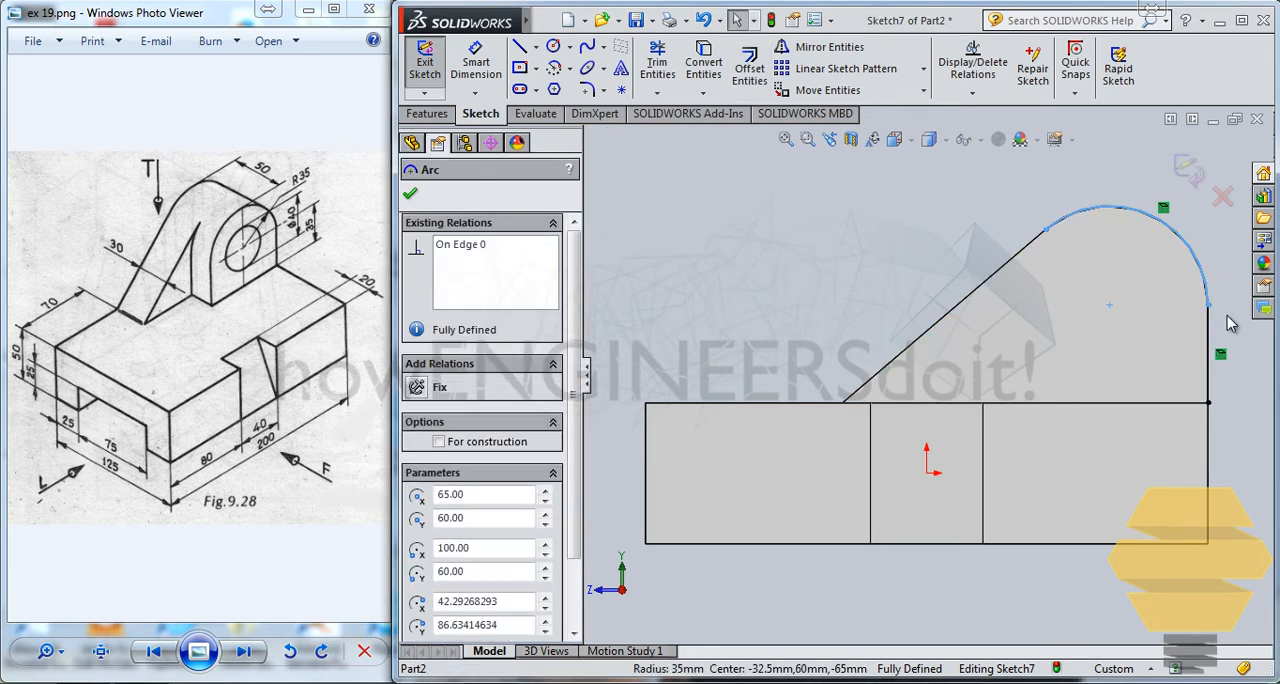
left_click(1230, 323)
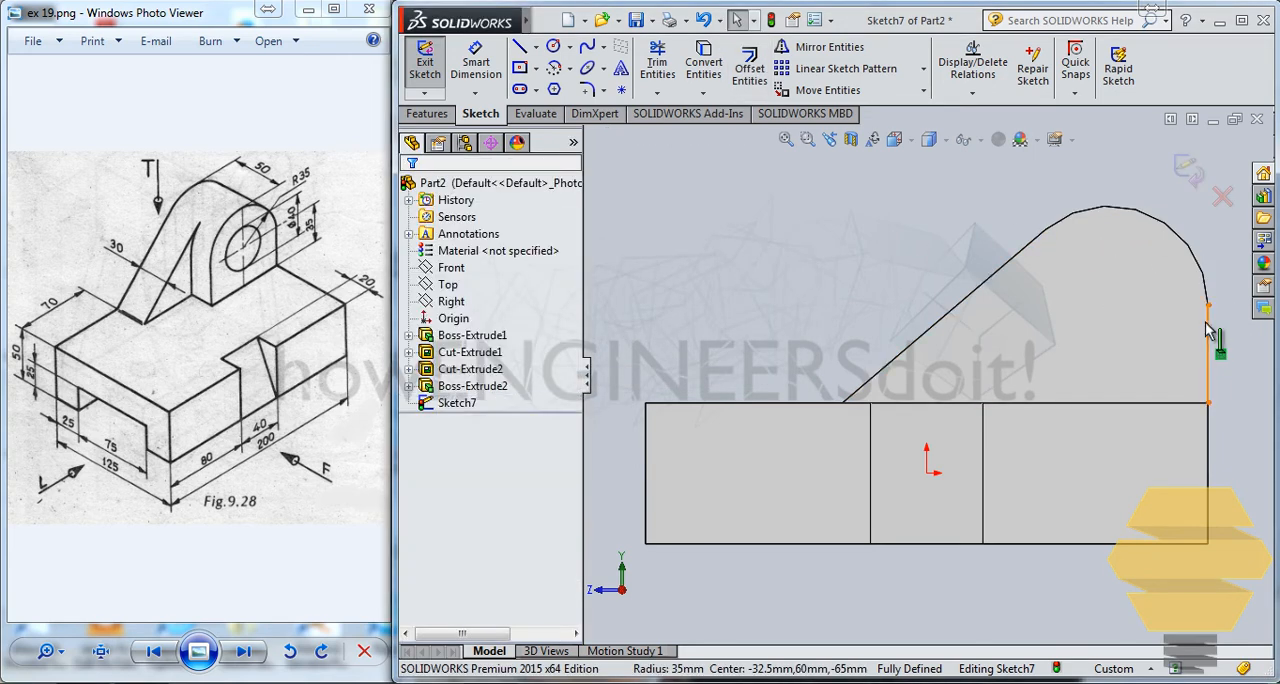
left_click(1208, 330)
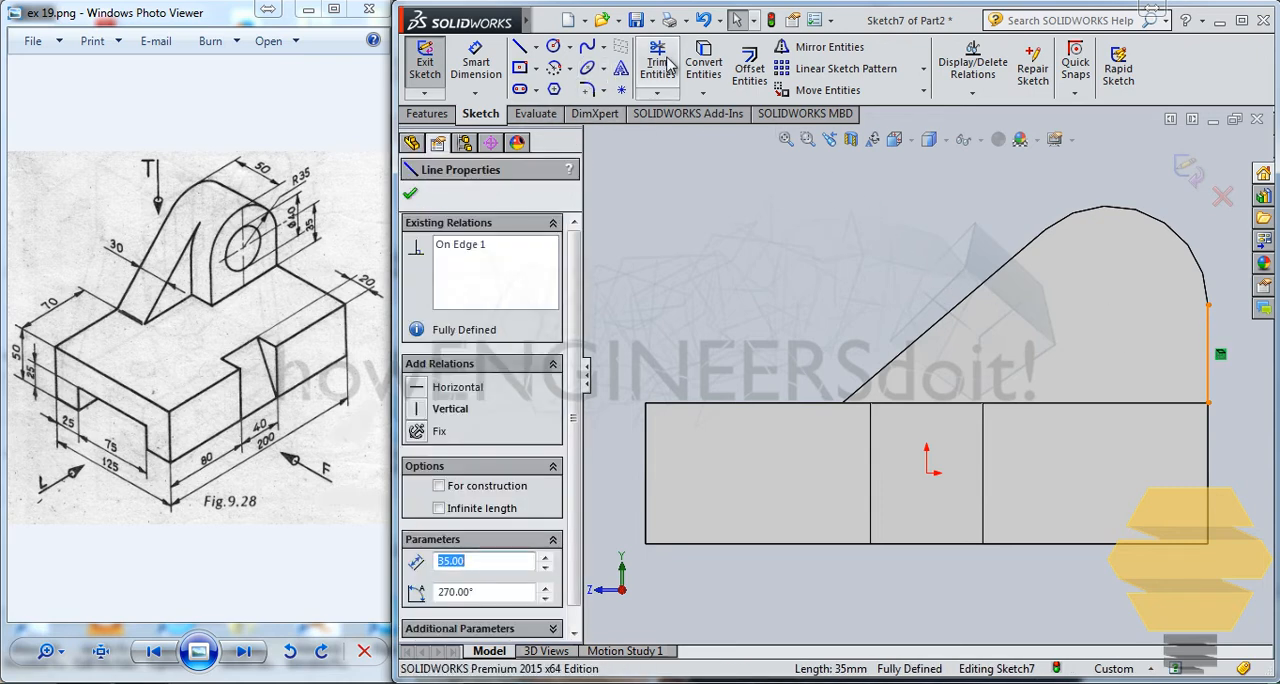
left_click(749, 68)
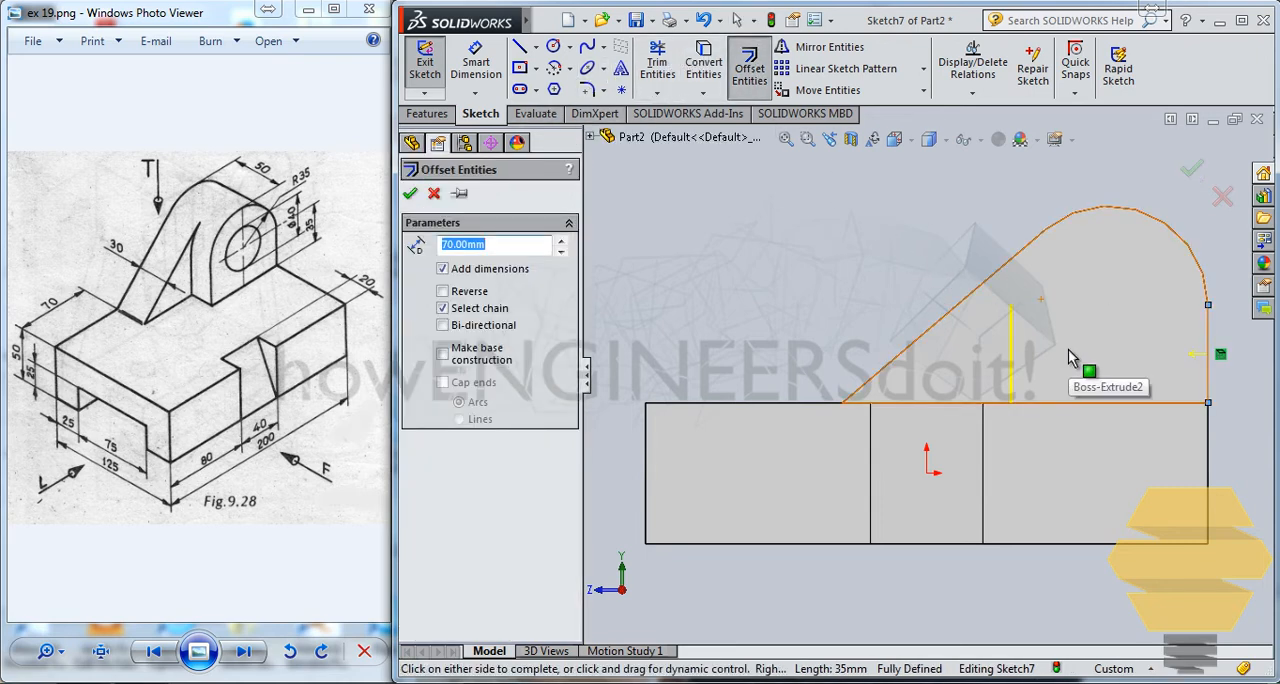
left_click(1068, 357)
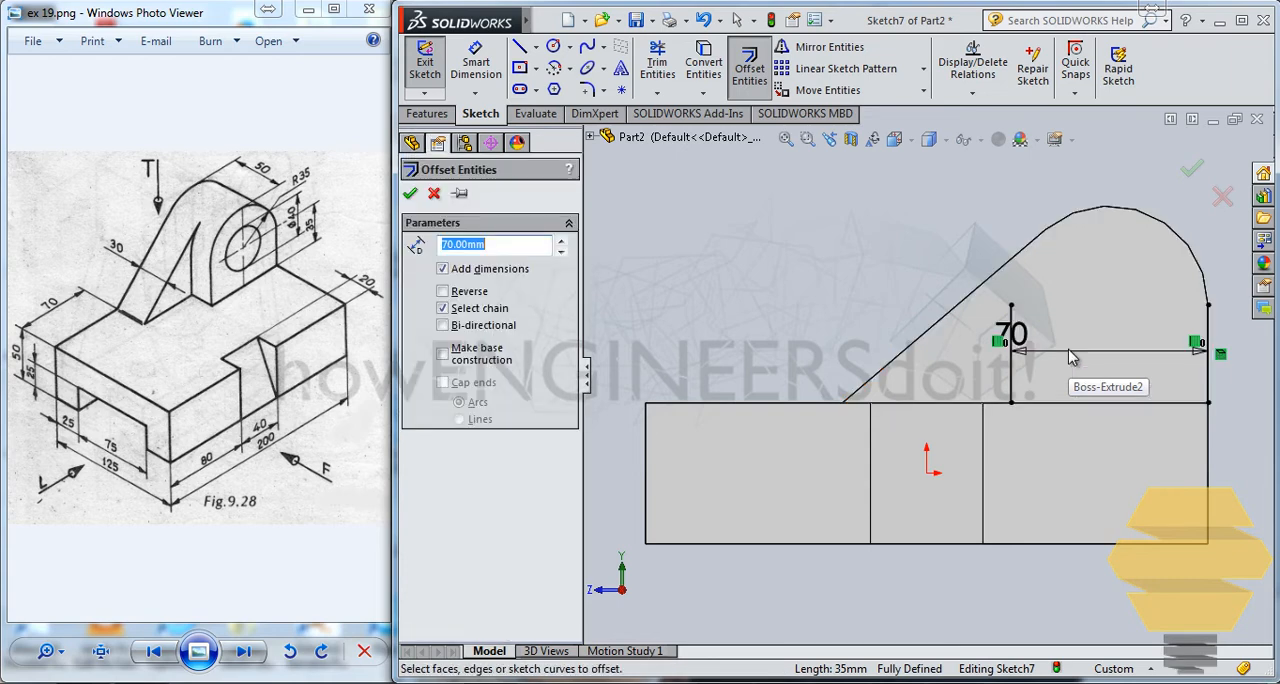
Step: Convert the lug's arc edge into the sketch again and extend it to the top of the offset line
left_click(1106, 211)
left_click(718, 65)
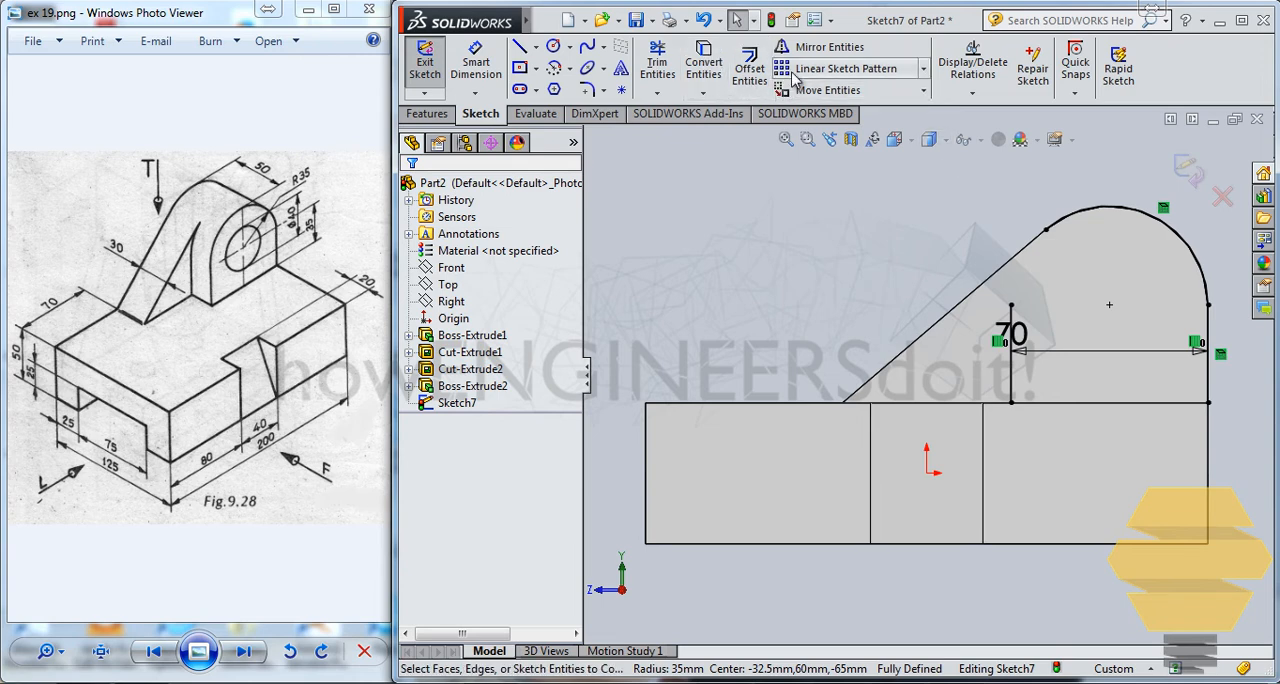
left_click(659, 94)
left_click(690, 114)
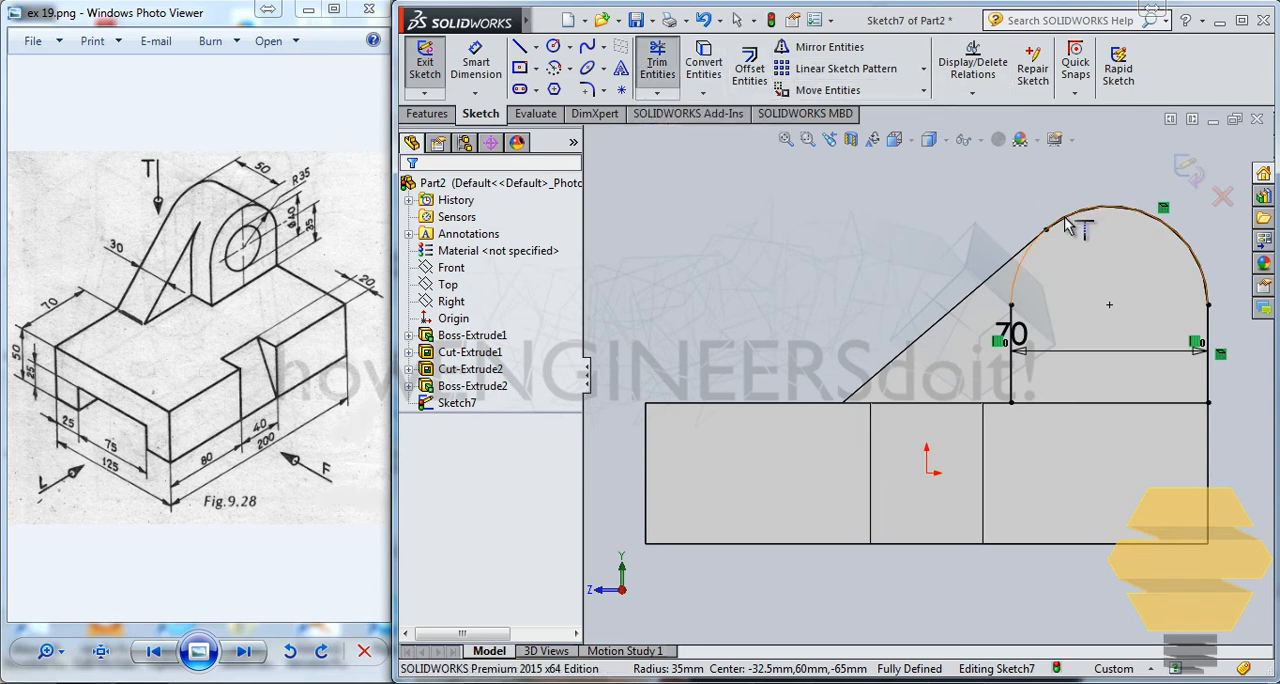
key("Escape")
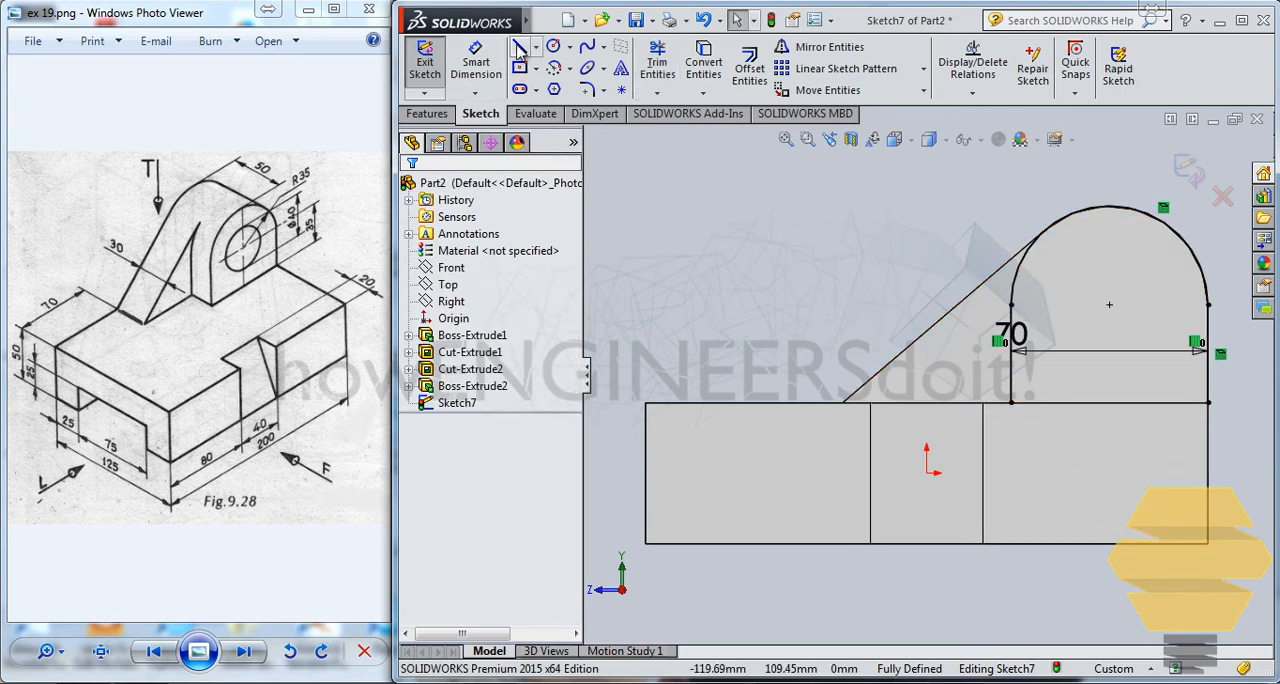
Step: Close the rounded profile with a horizontal line between the feet of the two vertical lines and finish the sketch
left_click(519, 50)
left_click(1012, 403)
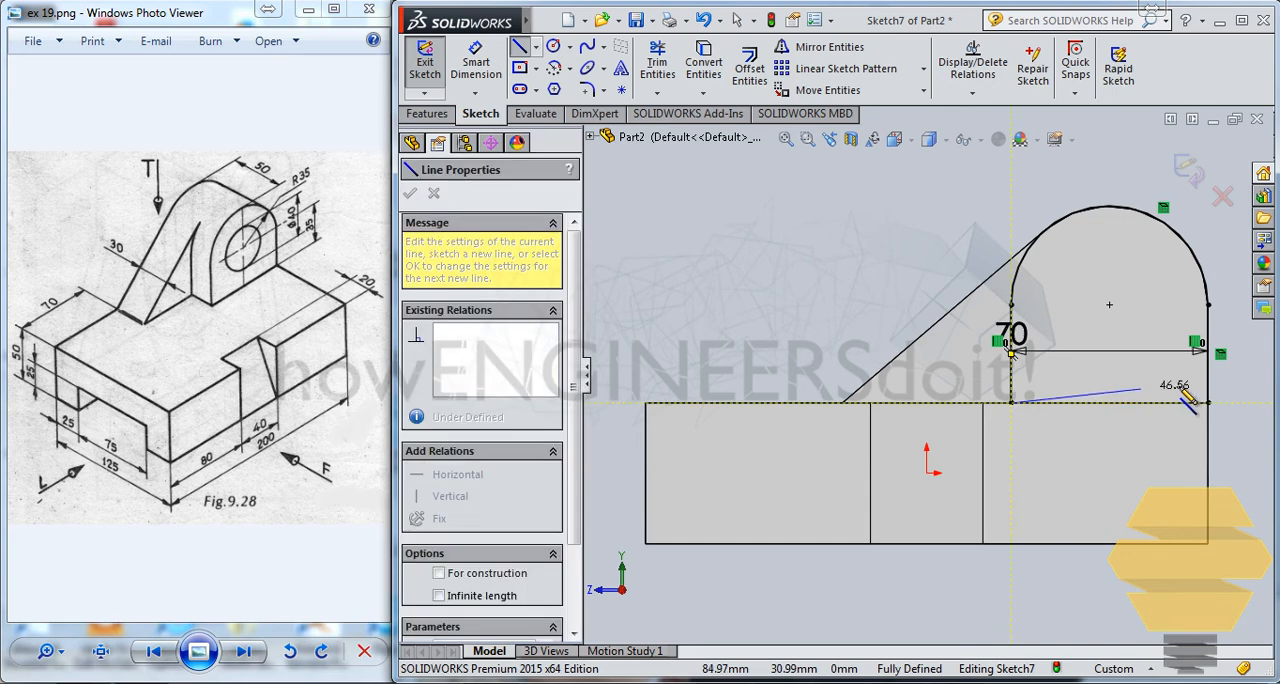
double_click(1208, 403)
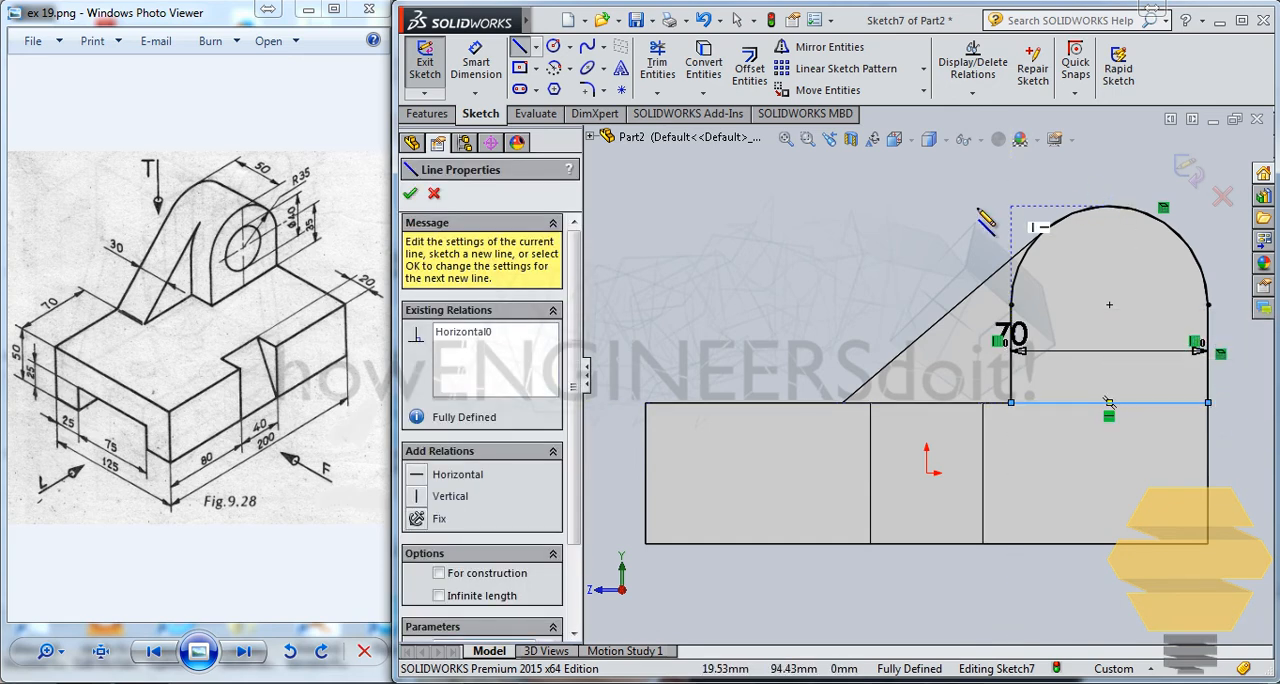
left_click(1188, 175)
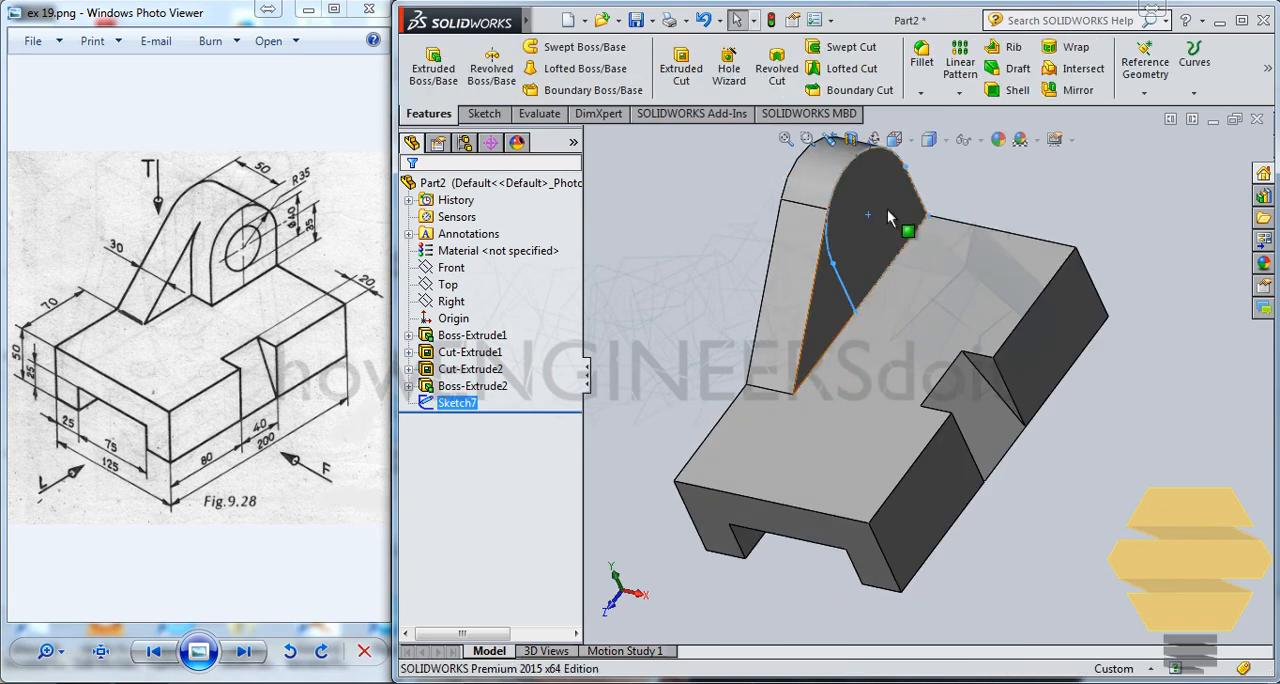
Step: Extrude the rounded profile 20 mm outward from the lug's side face
left_click(433, 65)
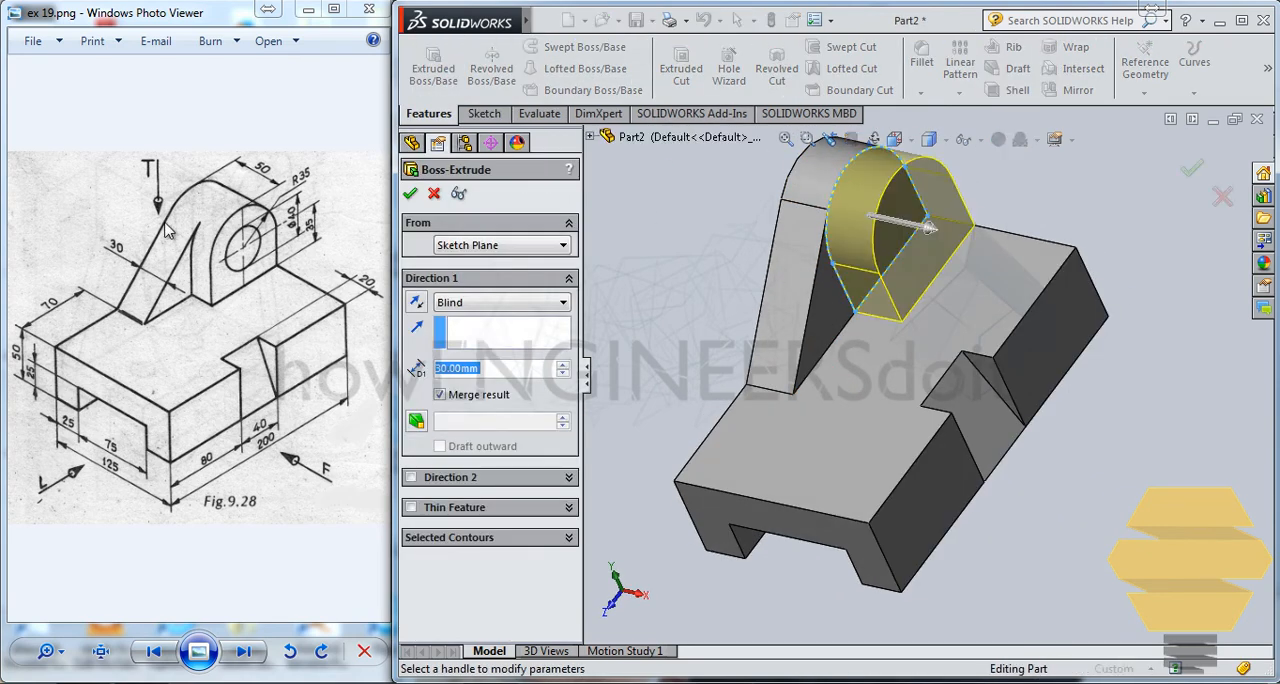
type("20")
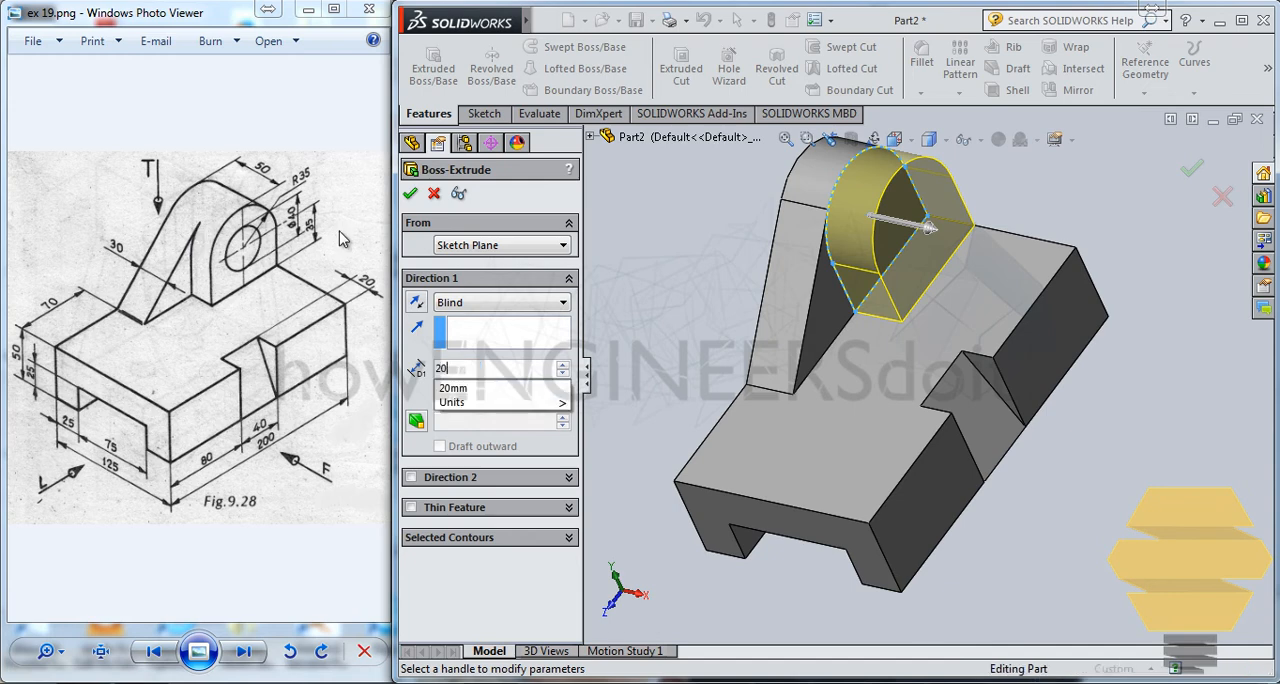
key("Return")
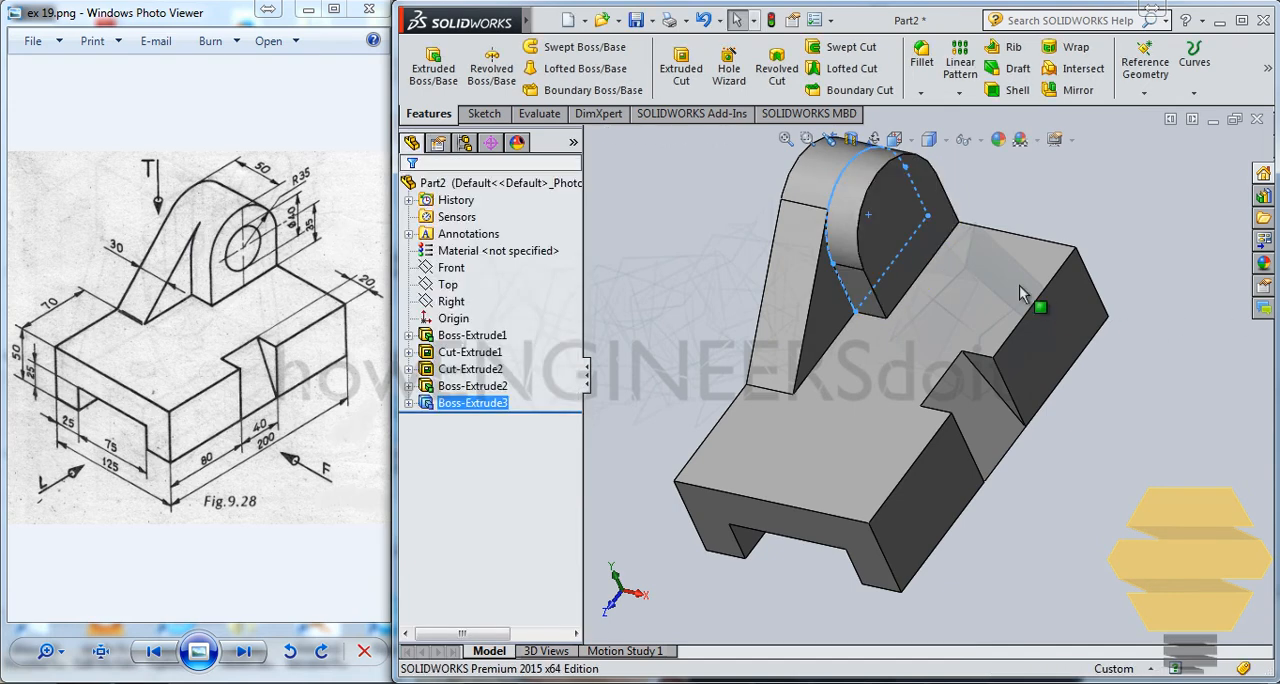
Step: Start a sketch on the rounded boss's outer face and draw a circle about 30 mm in diameter near the arc's centre
left_click(923, 212)
left_click(979, 163)
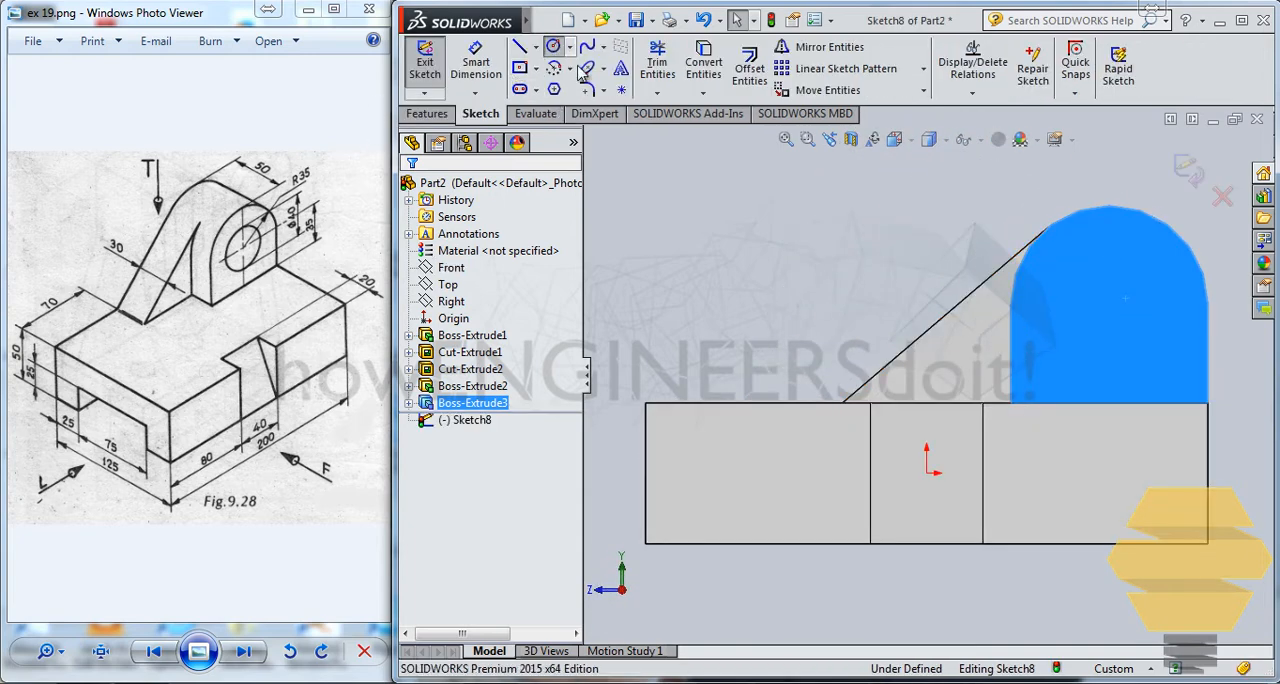
left_click(553, 46)
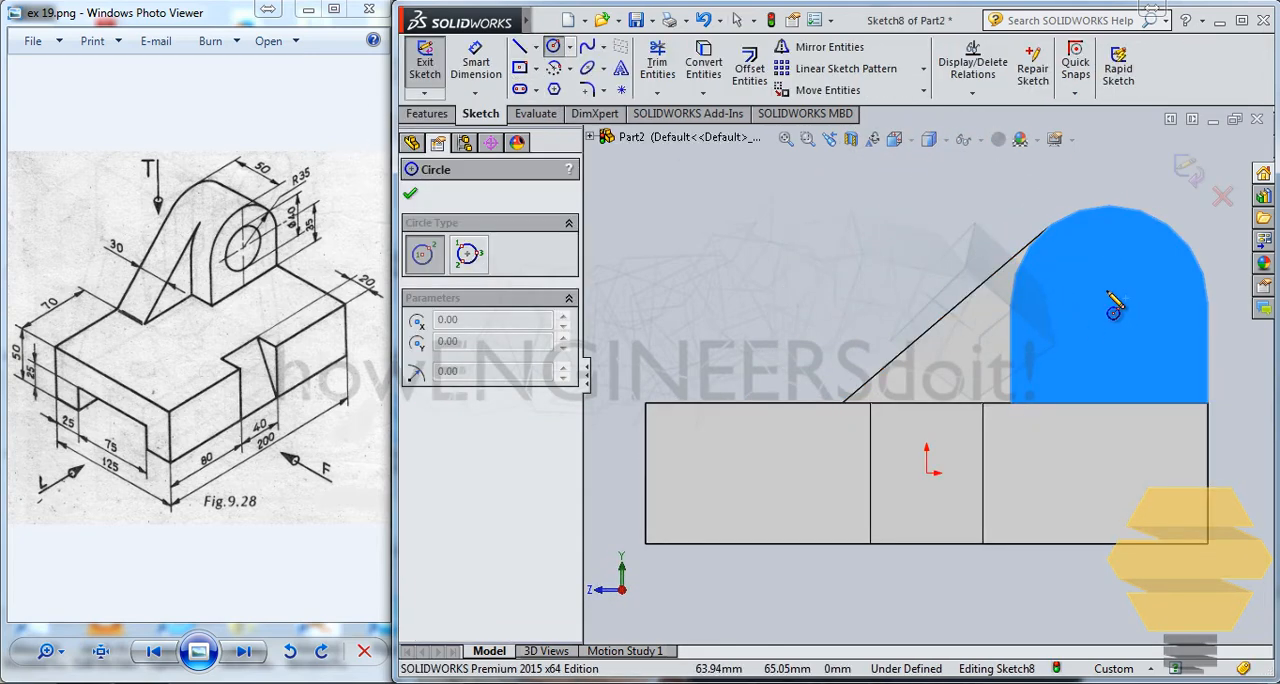
left_click(1106, 290)
left_click(1148, 274)
key("Escape")
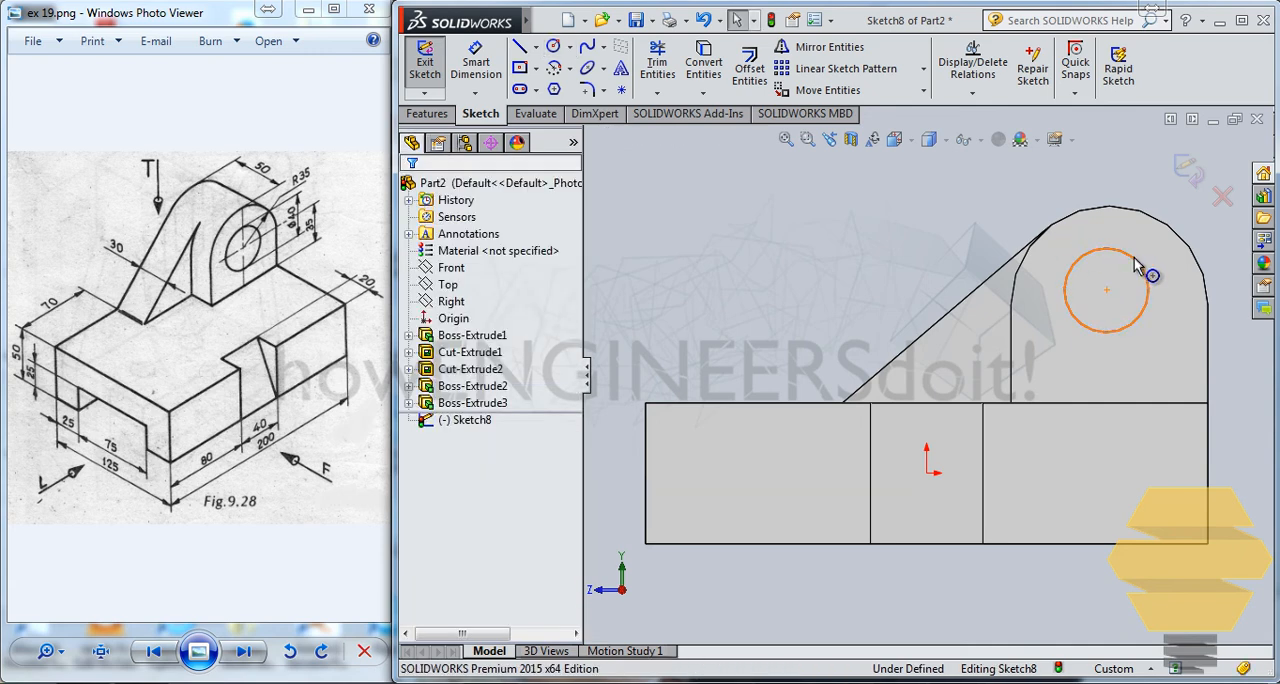
Step: Make the circle concentric with the boss's rounded edge
left_click(1143, 272)
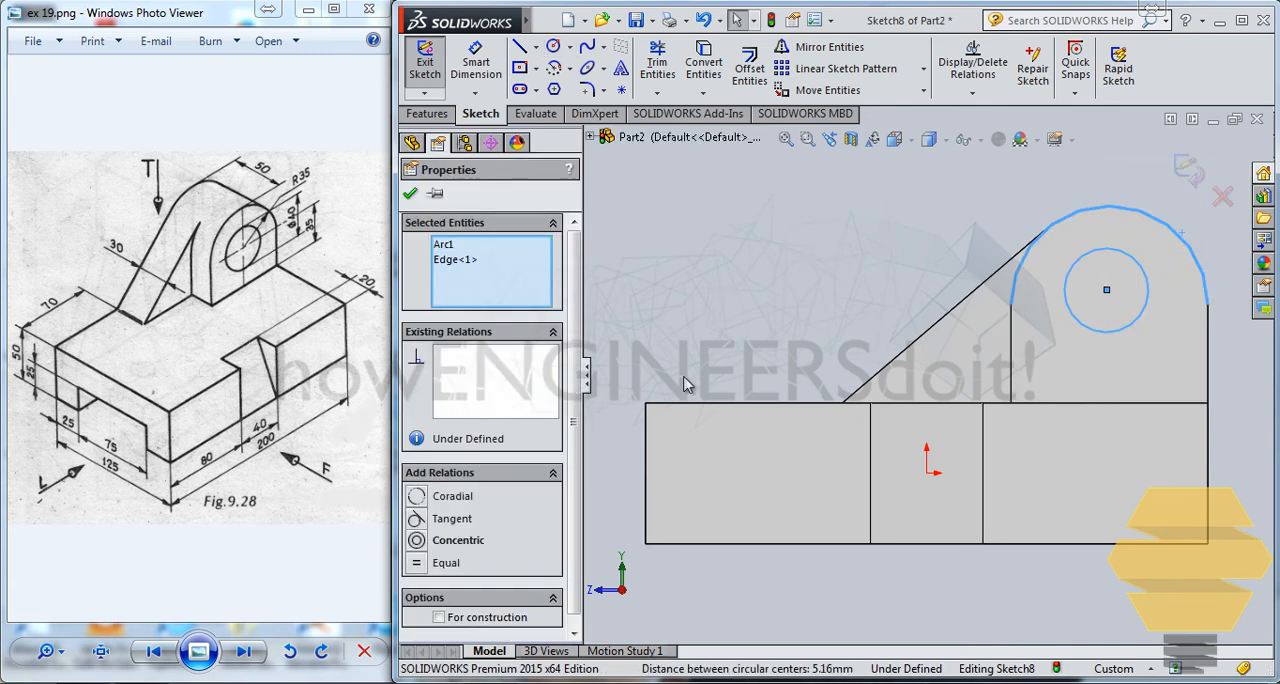
left_click(417, 540)
left_click(799, 259)
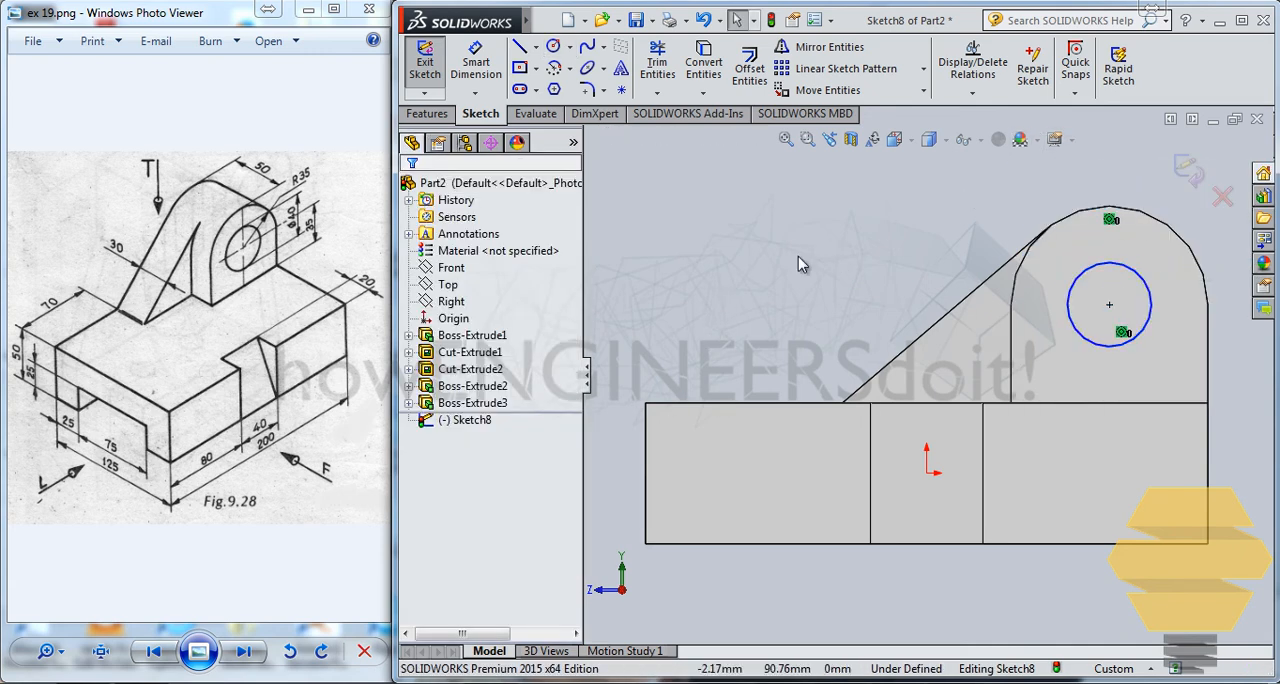
Step: Dimension the circle's diameter at 40 mm and finish the sketch
left_click(469, 54)
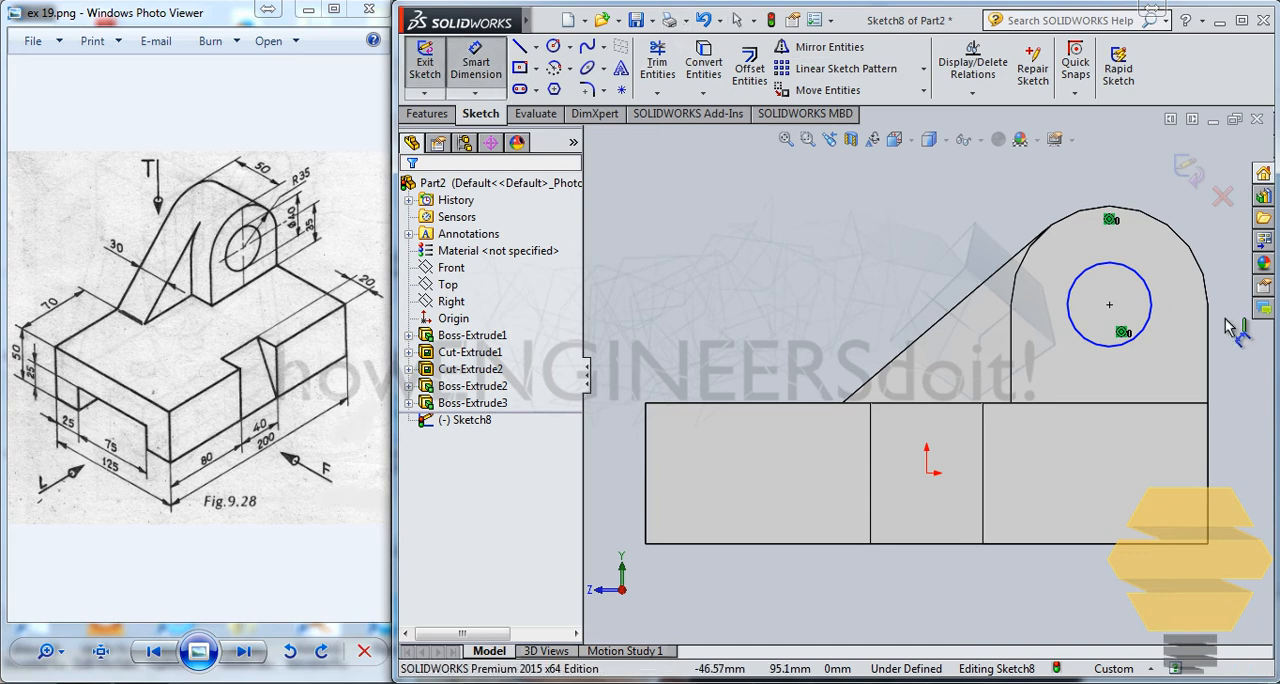
left_click(1110, 264)
left_click(900, 222)
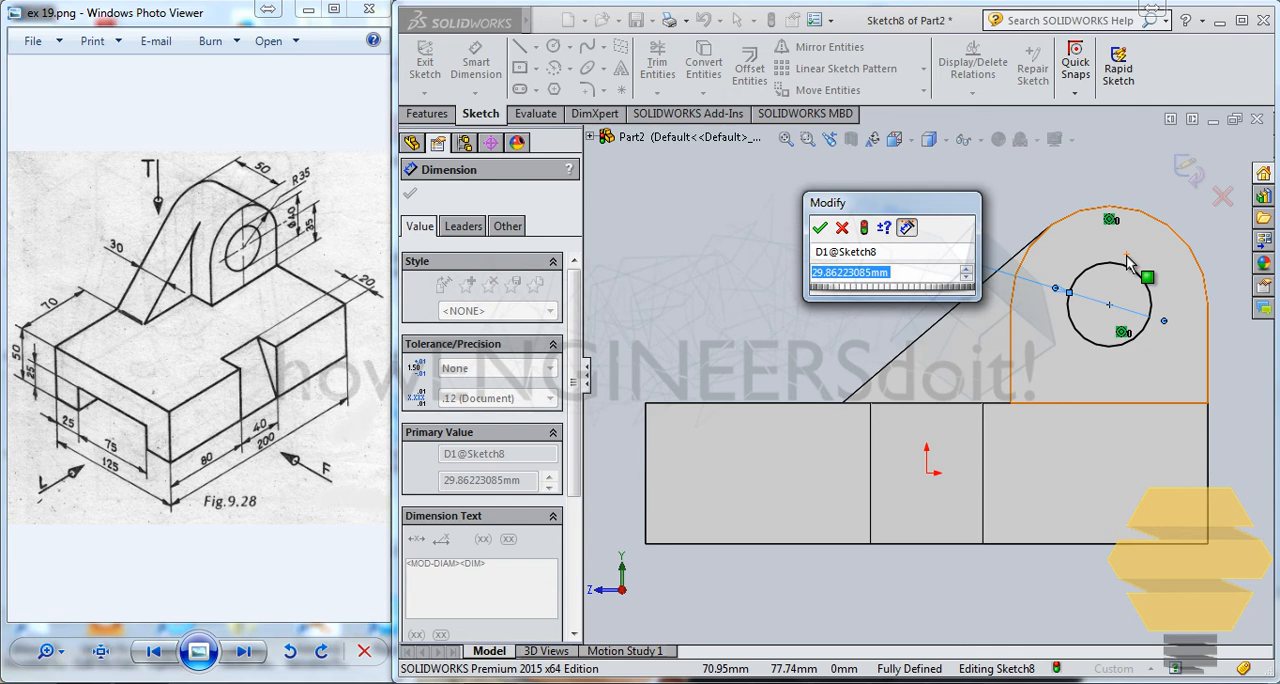
type("40")
key("Return")
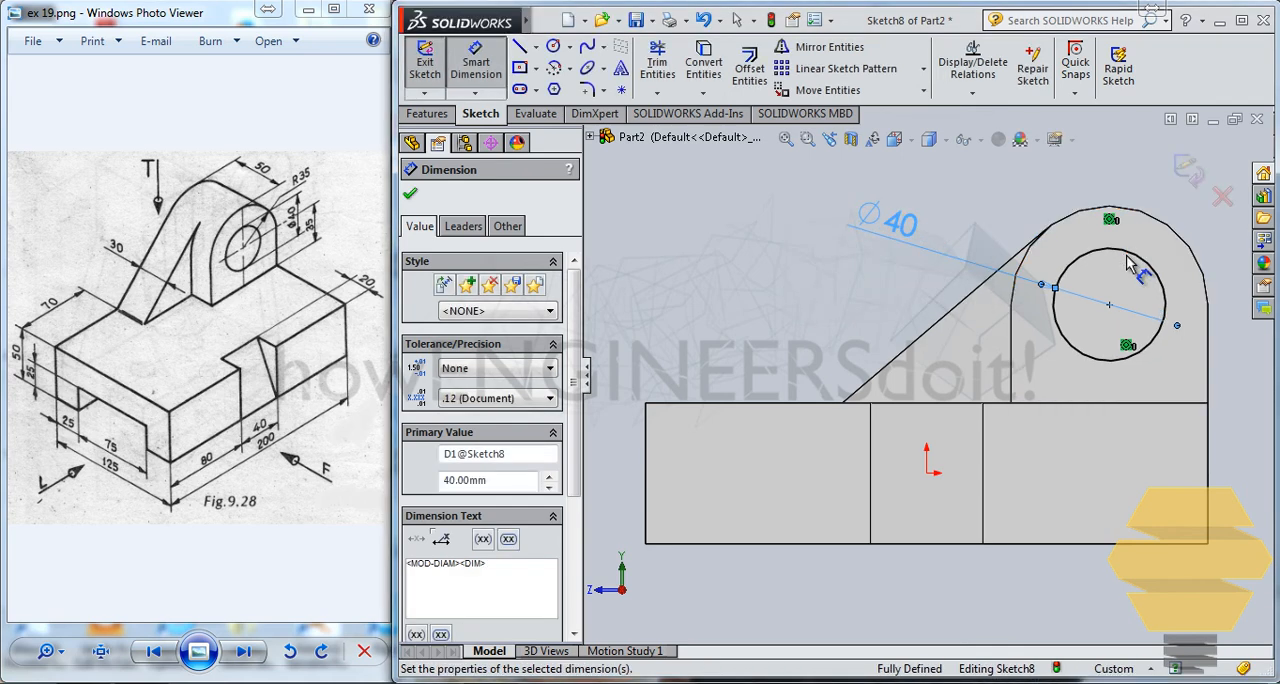
left_click(1190, 168)
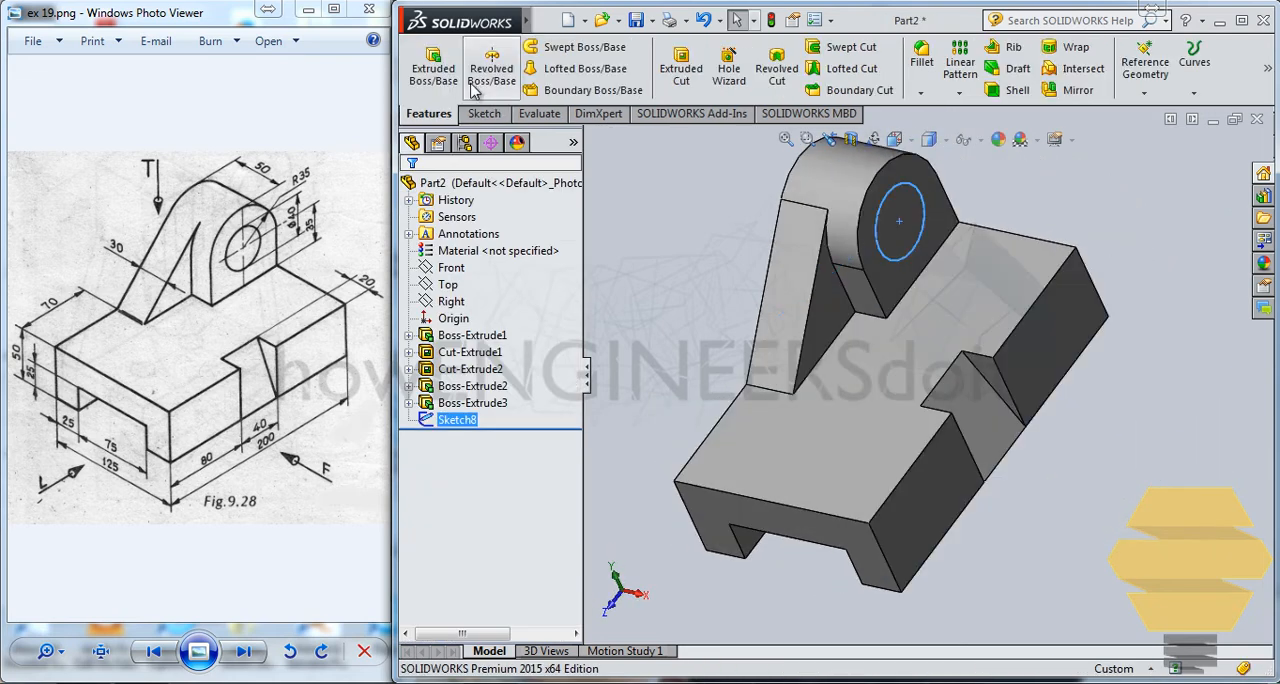
Step: Cut the 40 mm circle through the rounded boss and lug with an Extruded Cut using the Up To Next end condition
left_click(681, 68)
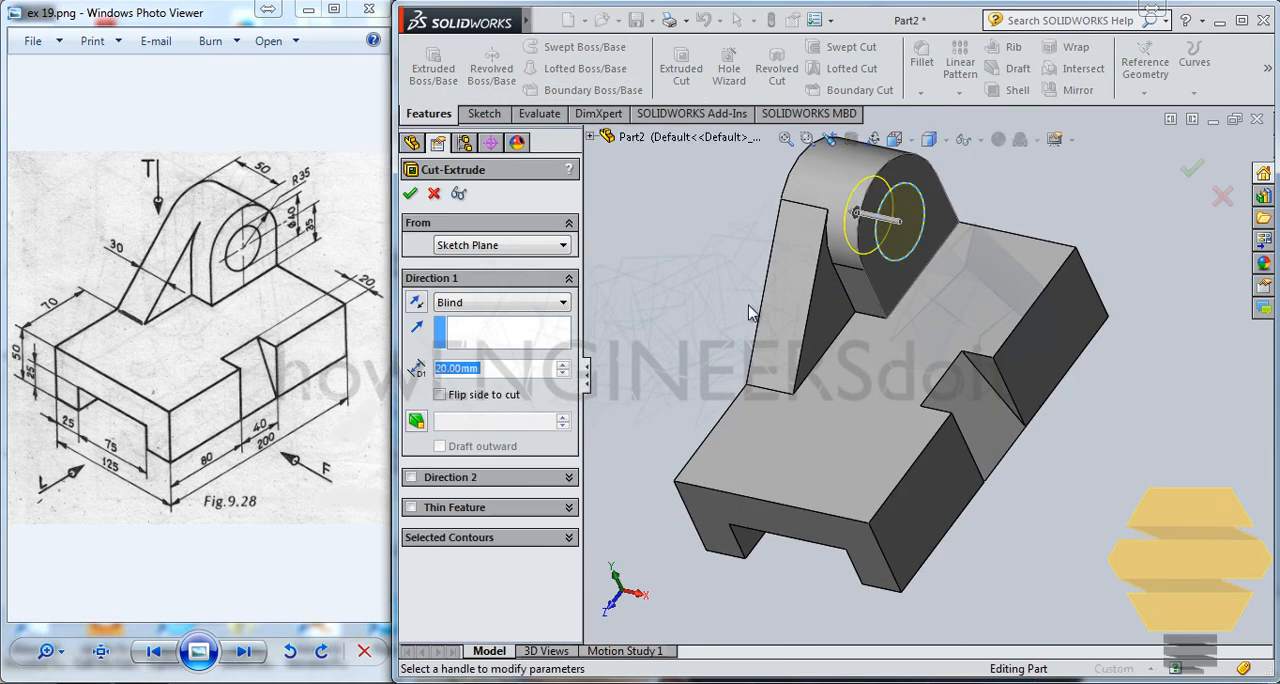
left_click(478, 302)
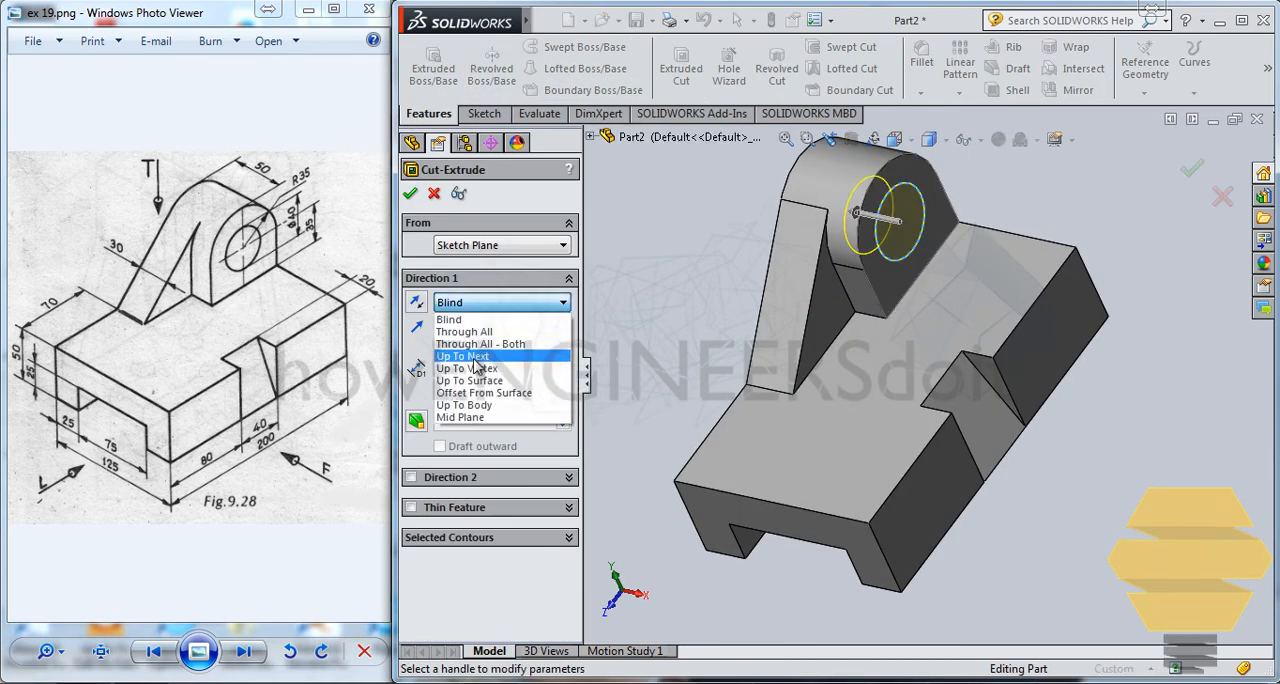
left_click(476, 358)
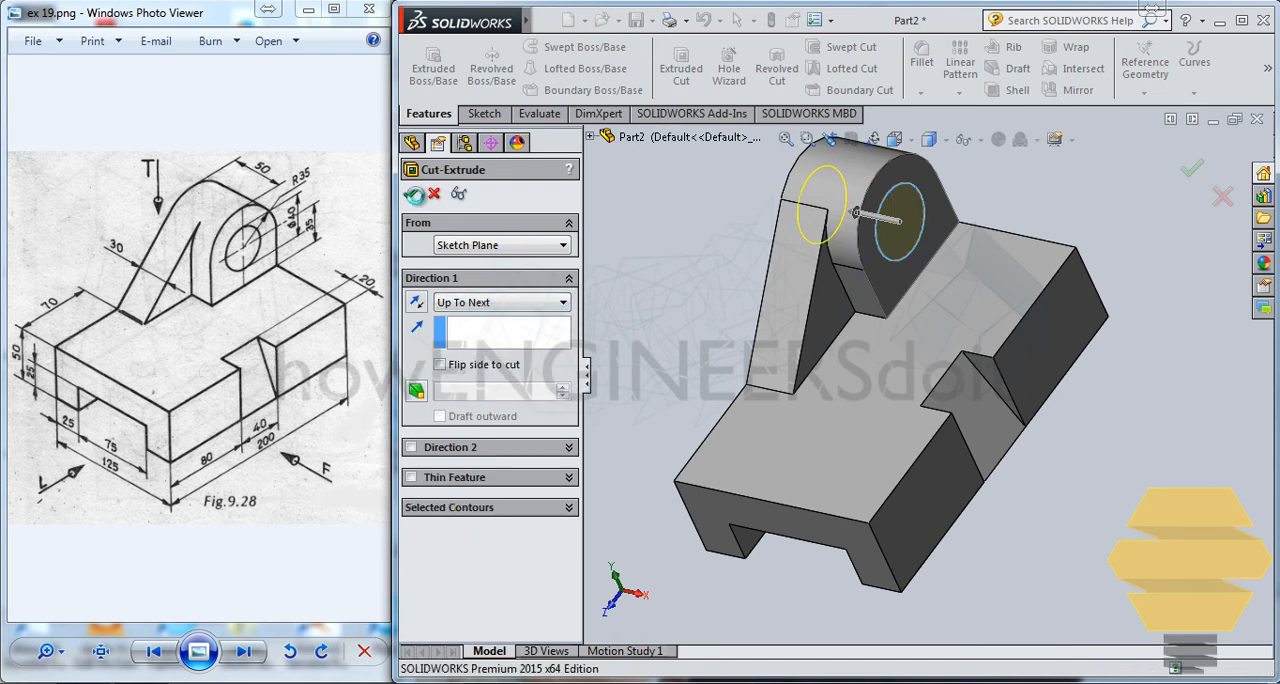
left_click(410, 193)
left_click(720, 212)
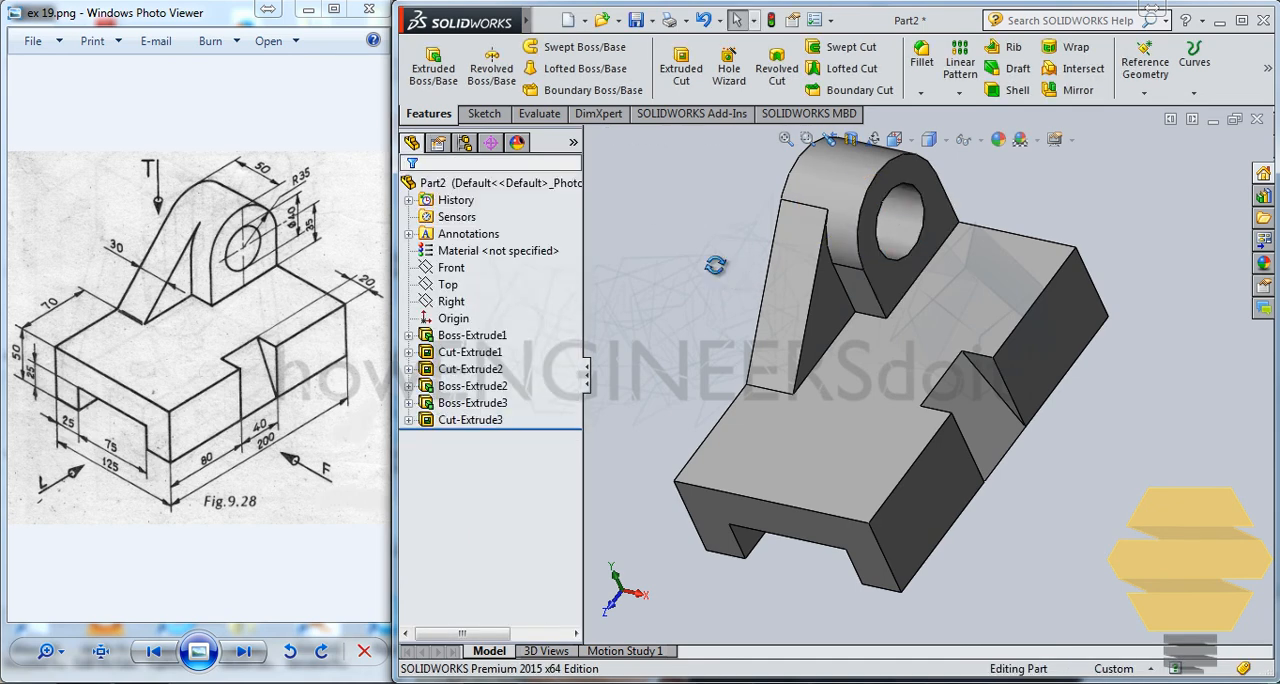
middle_click_drag(712, 262, 744, 239)
mouse_move(1059, 419)
middle_mouse_down()
mouse_move(1103, 458)
mouse_move(961, 420)
mouse_move(1043, 426)
middle_mouse_up()
middle_click_drag(786, 535, 1010, 416)
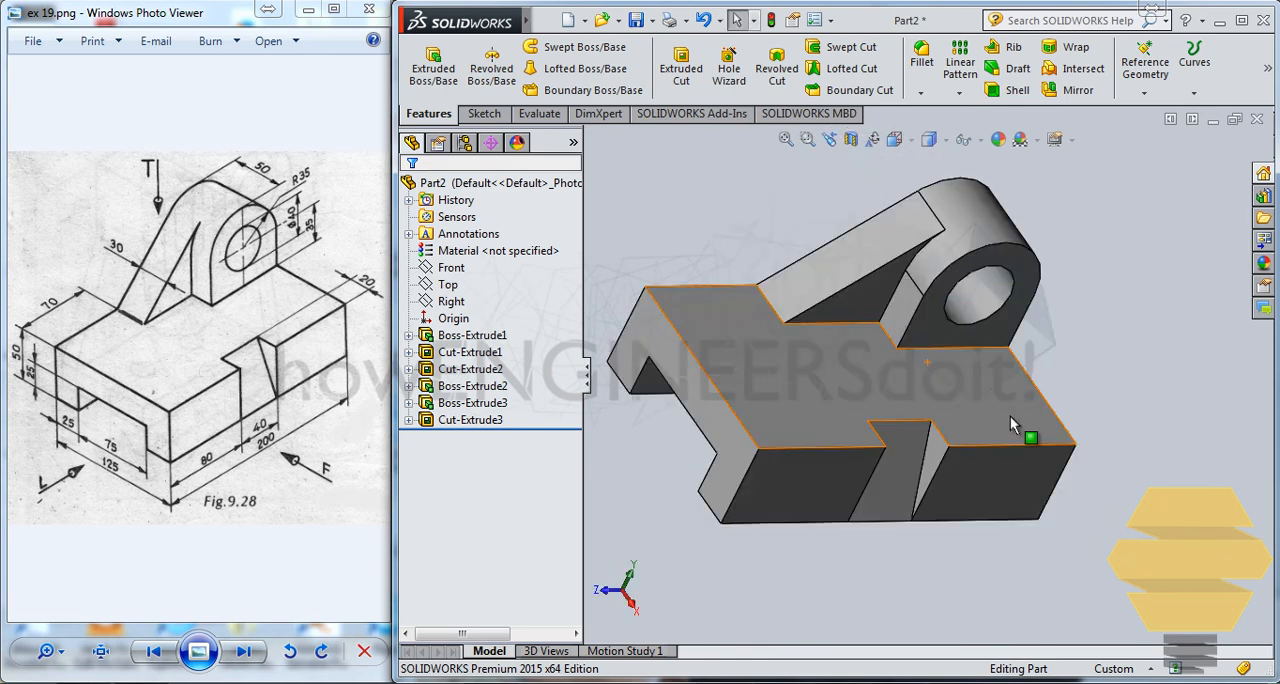